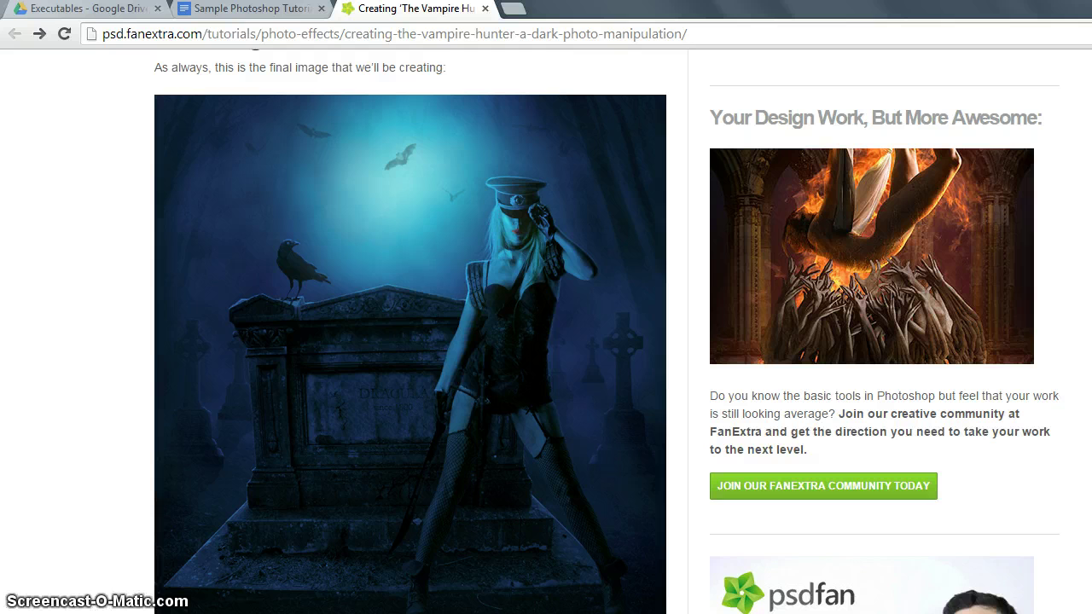
Open the Background stock from the tutorial's resources list and copy the cloudy field image to the clipboard.
scroll(545, 333, down, 5)
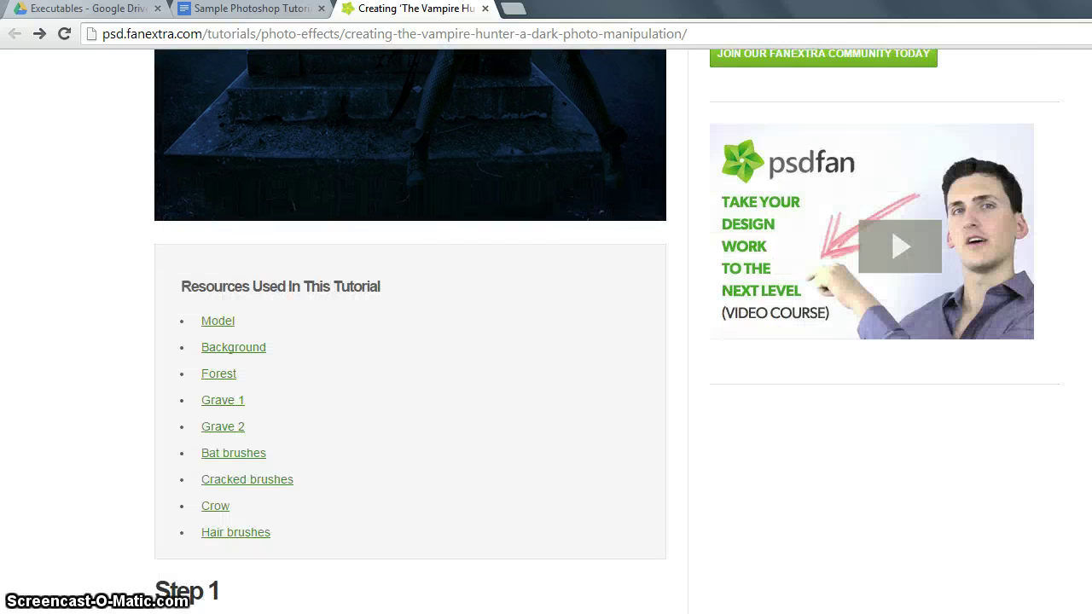
scroll(546, 333, down, 5)
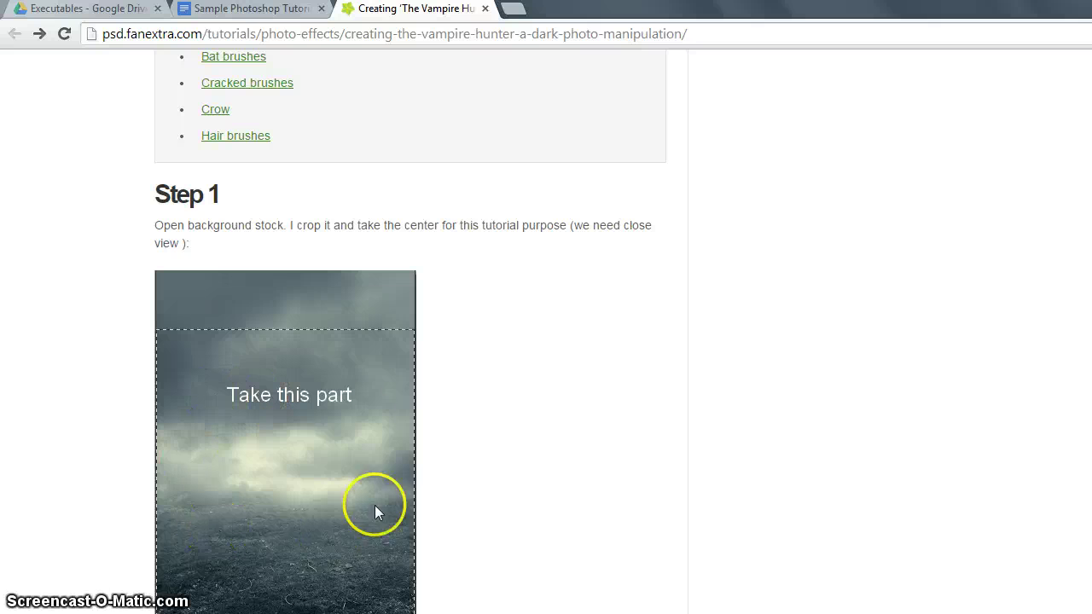
scroll(409, 333, down, 2)
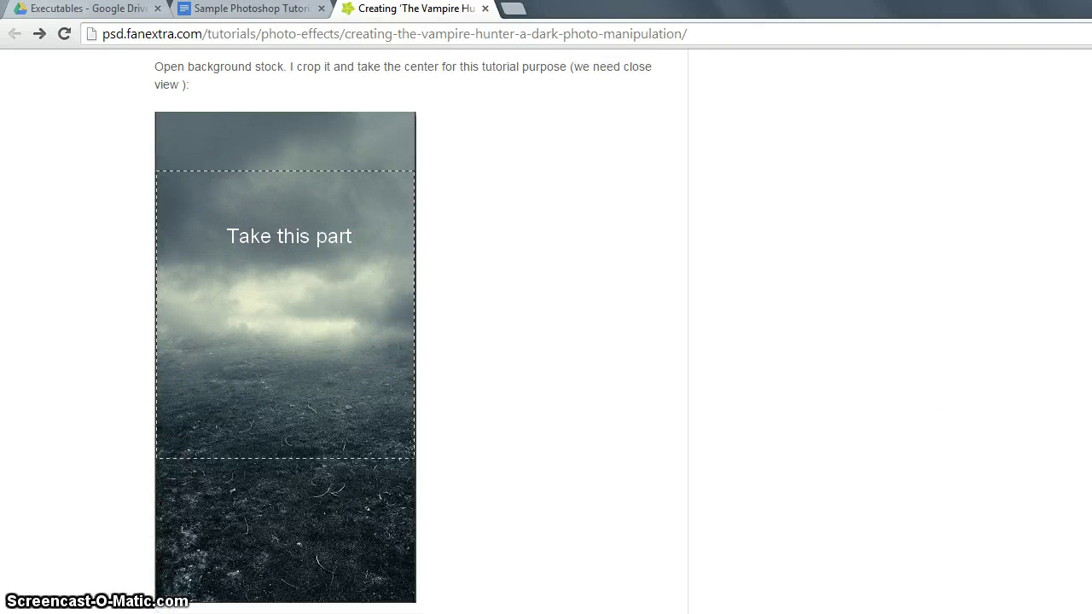
scroll(410, 333, up, 10)
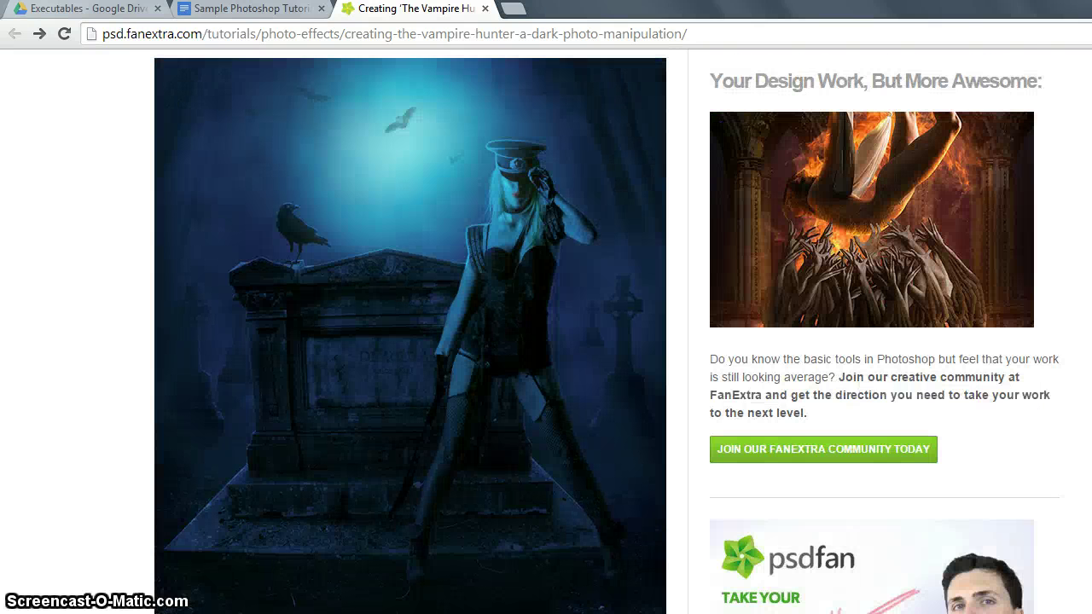
scroll(526, 281, down, 6)
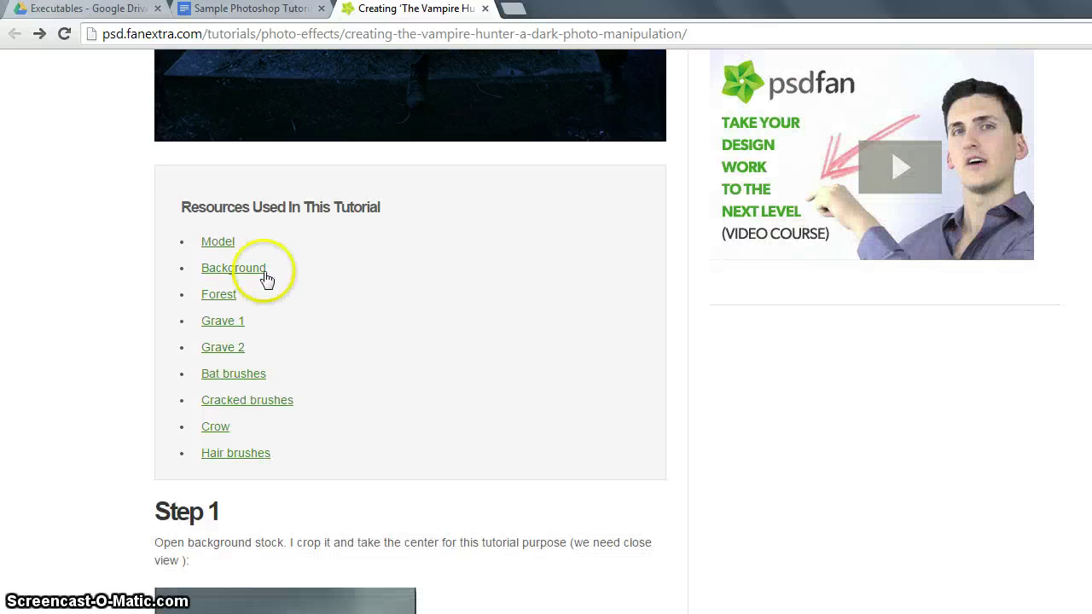
click(266, 269)
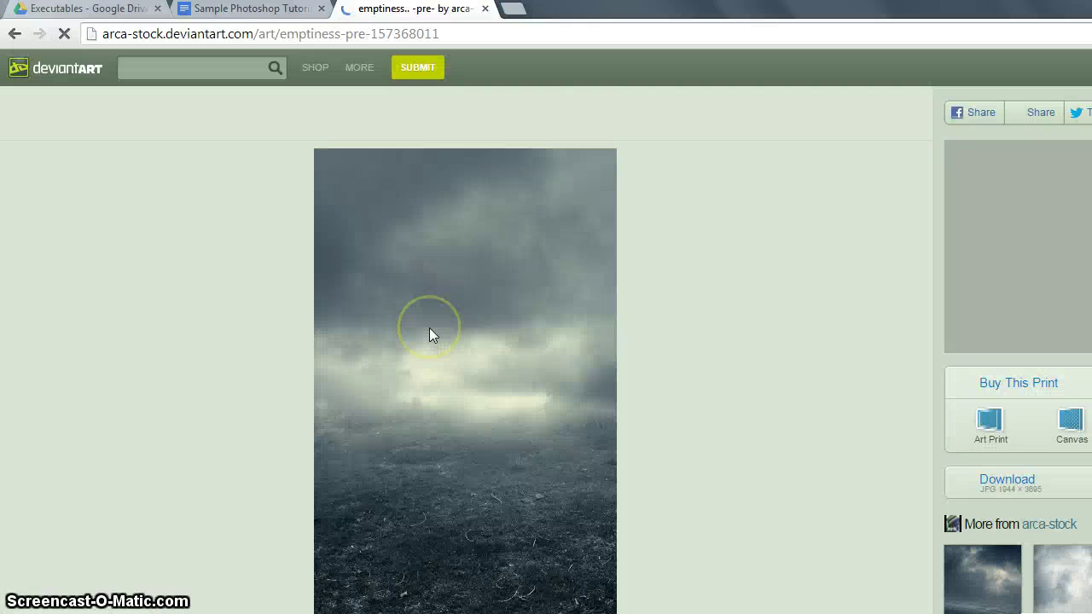
right_click(441, 334)
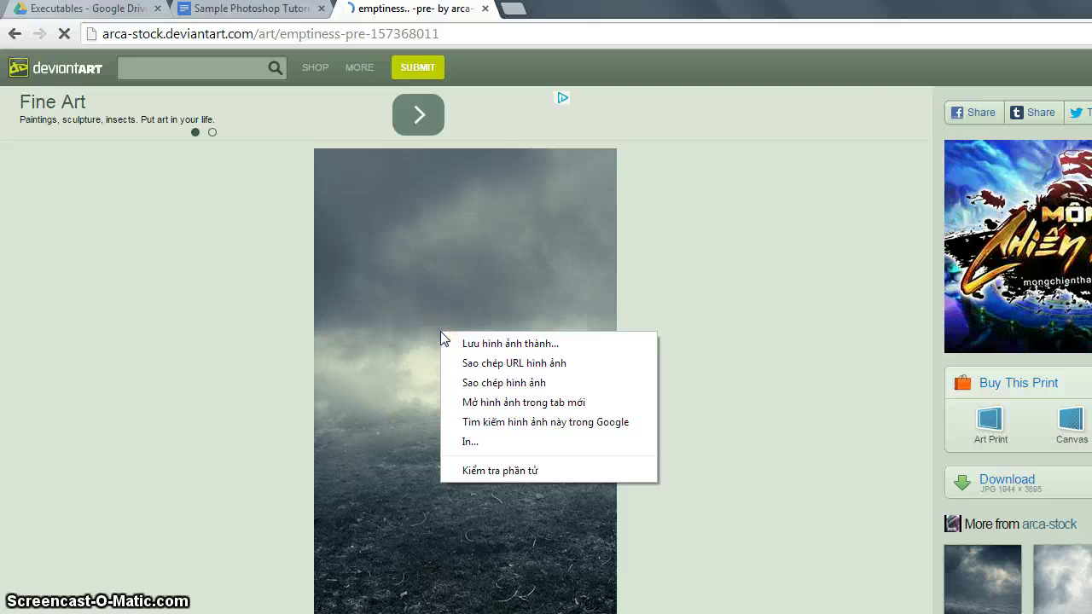
click(488, 382)
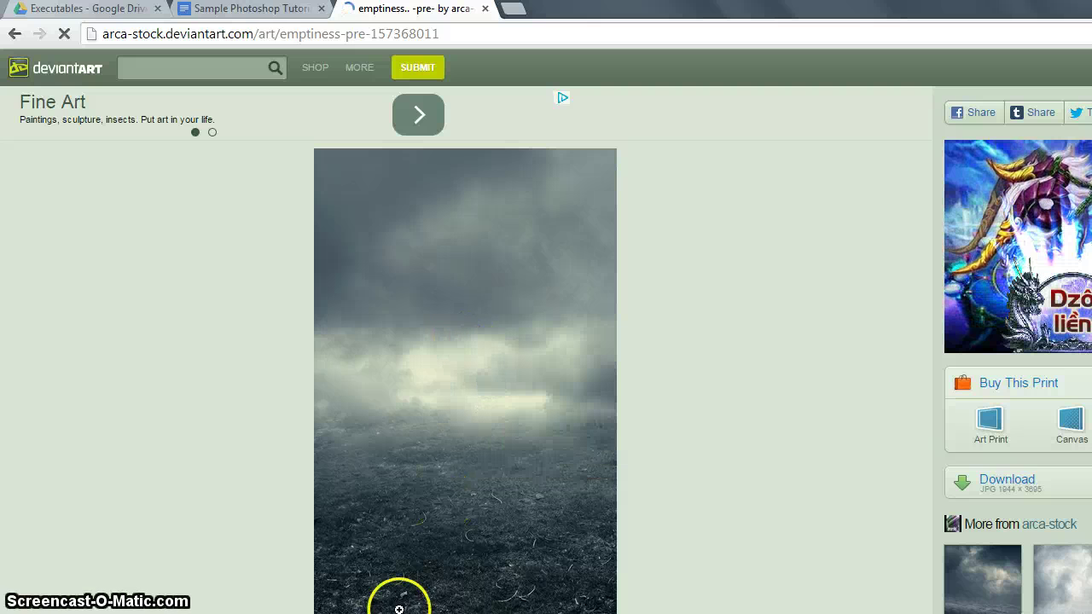
Switch to Photoshop, create a 648 x 1232 px document from the Clipboard preset and paste the background image into it.
click(260, 607)
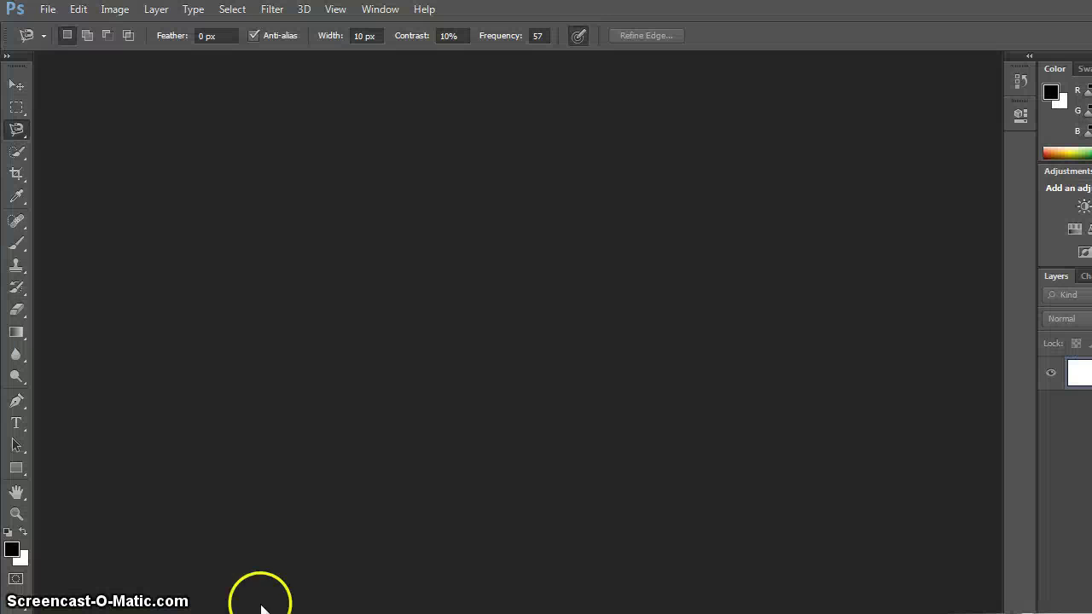
click(45, 10)
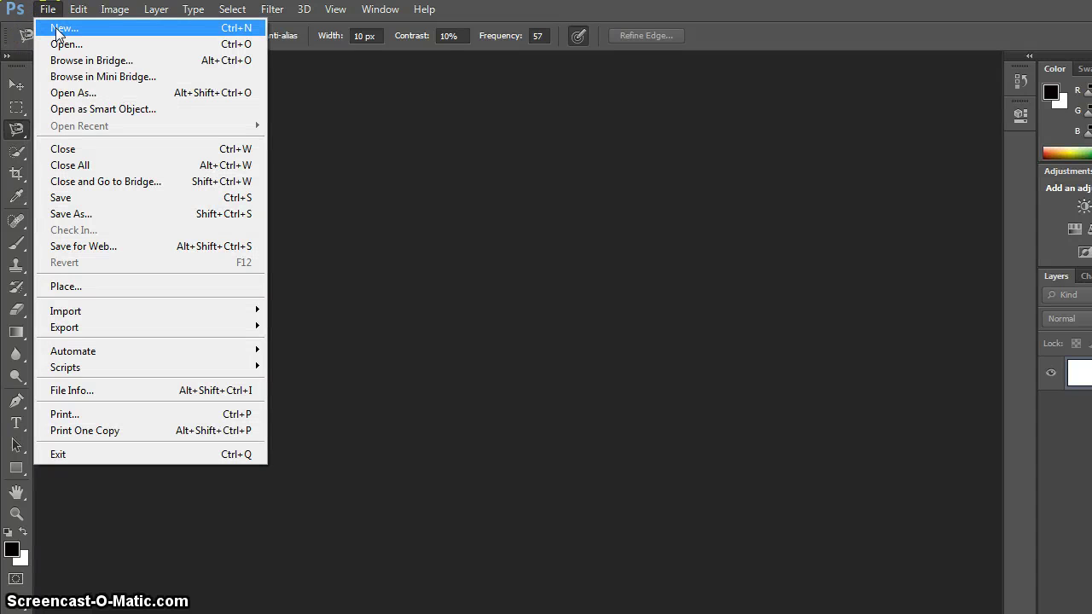
click(56, 29)
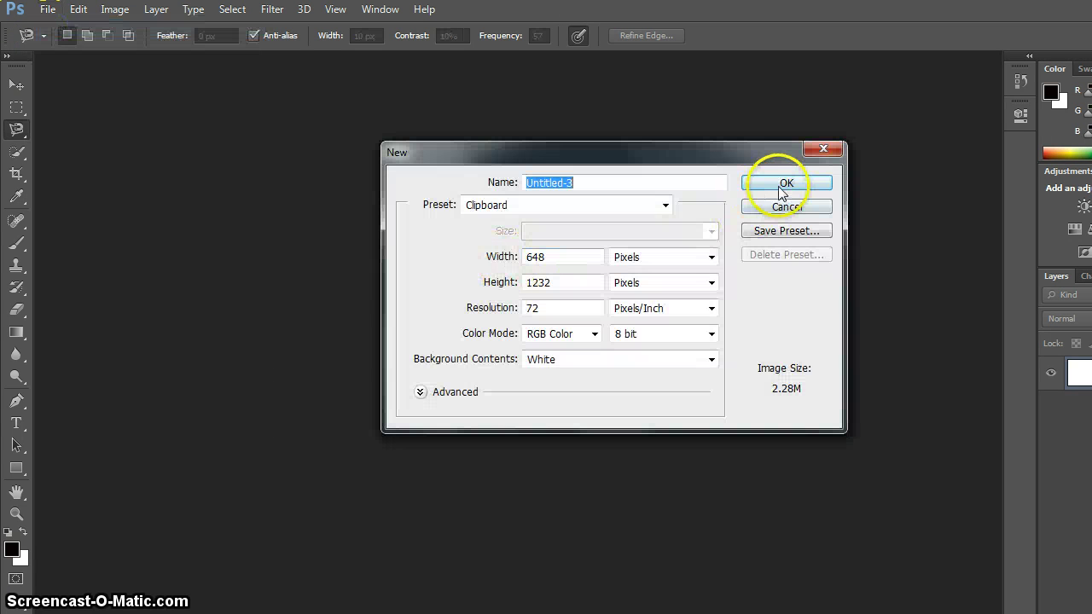
click(785, 188)
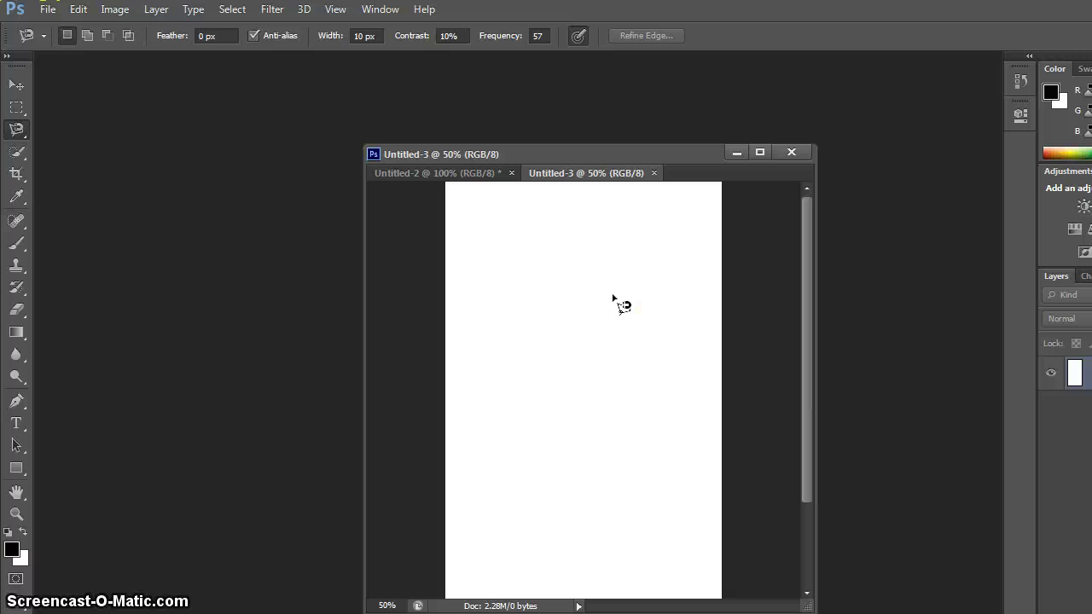
key(ctrl+v)
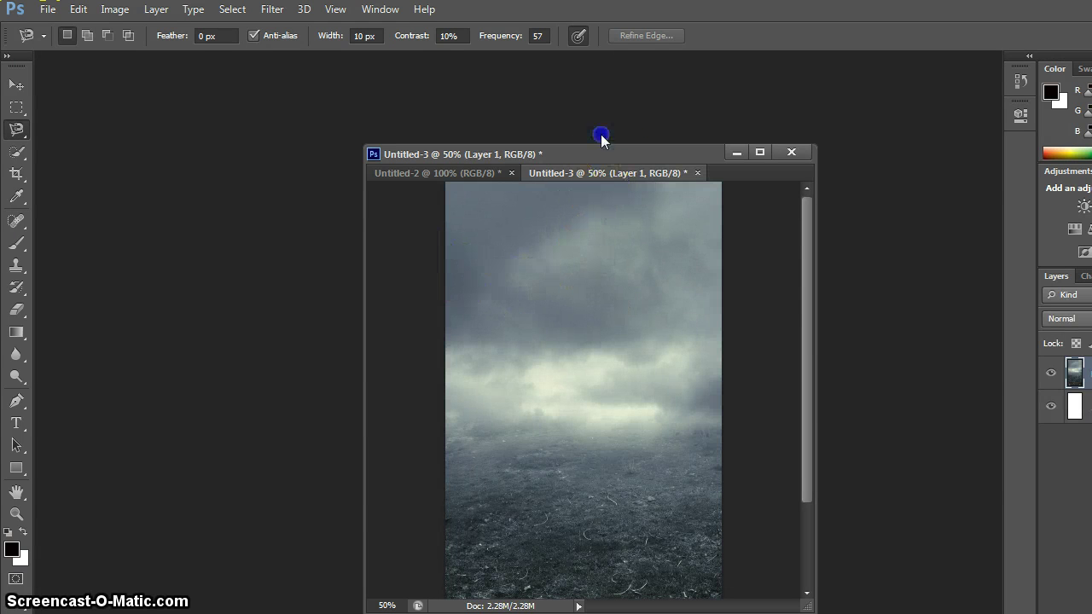
drag(601, 139, 529, 85)
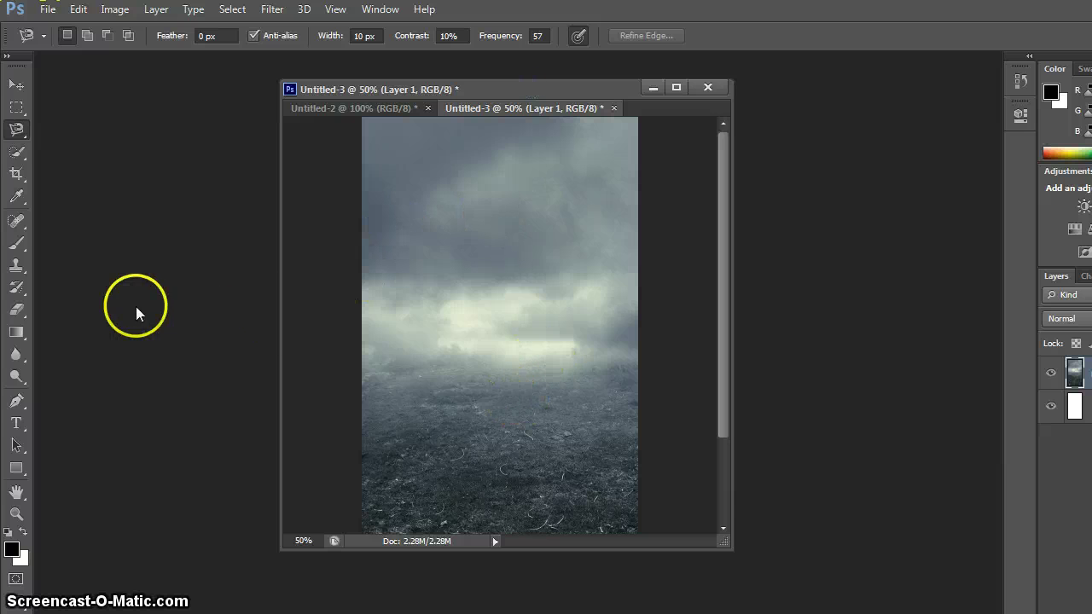
Crop the image to its full-width central part, cutting off a strip of sky above and the dark ground below.
click(18, 175)
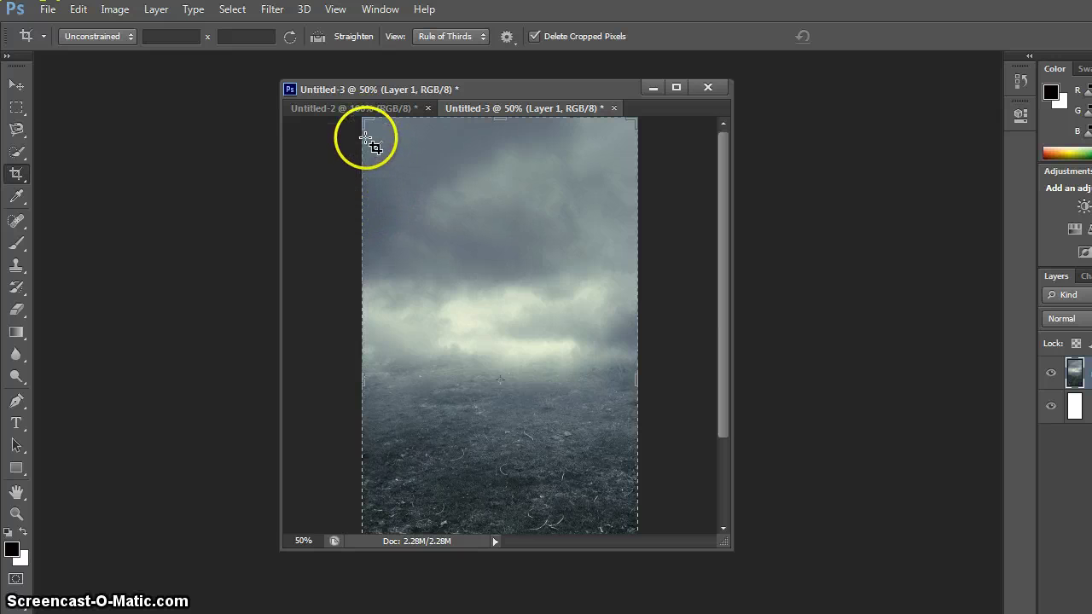
drag(364, 144, 645, 473)
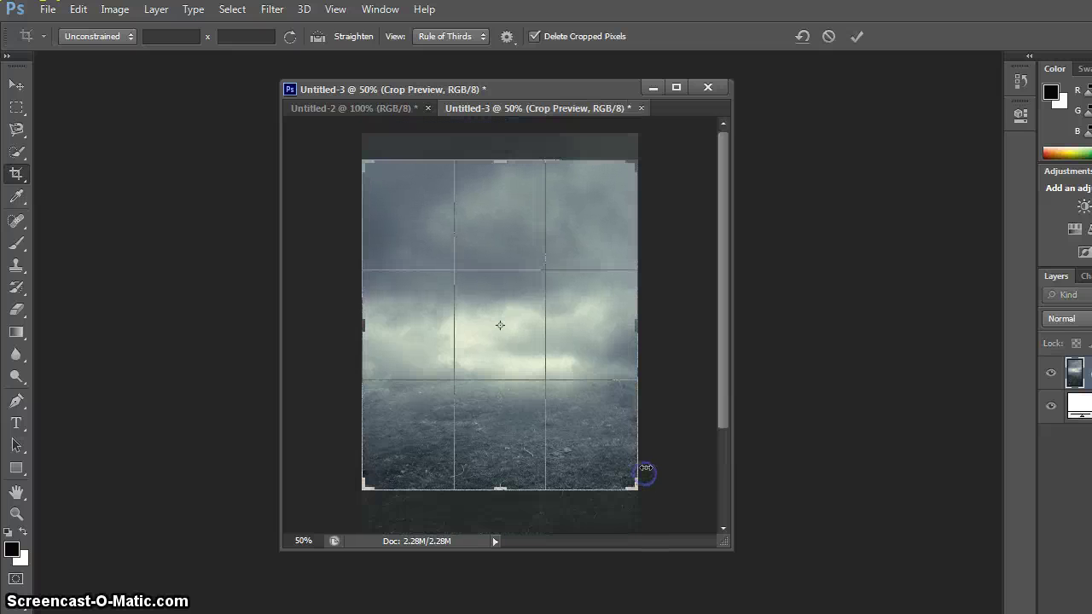
right_click(543, 371)
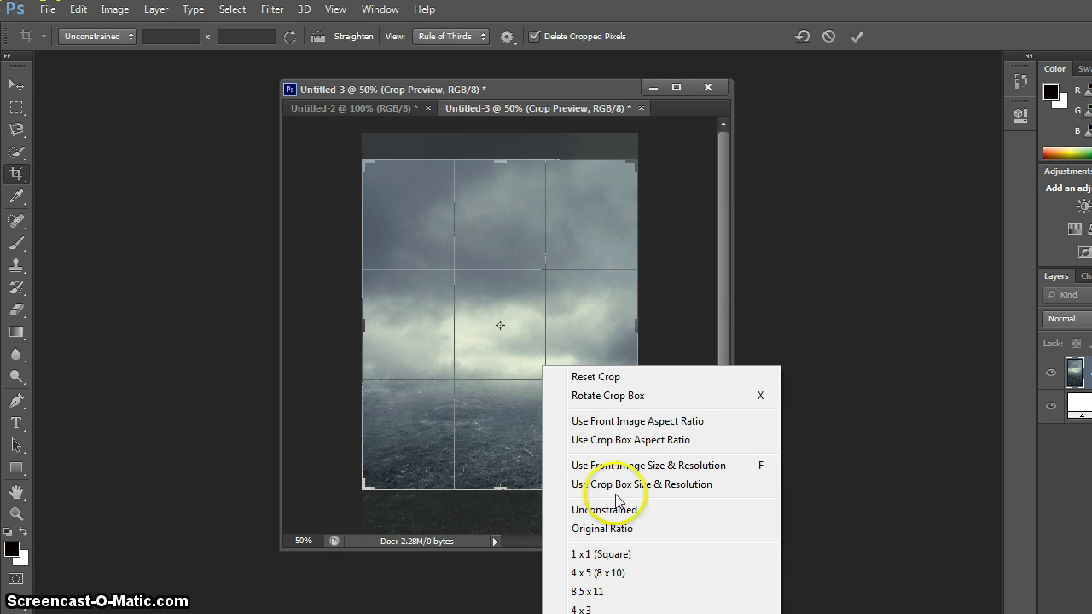
right_click(500, 361)
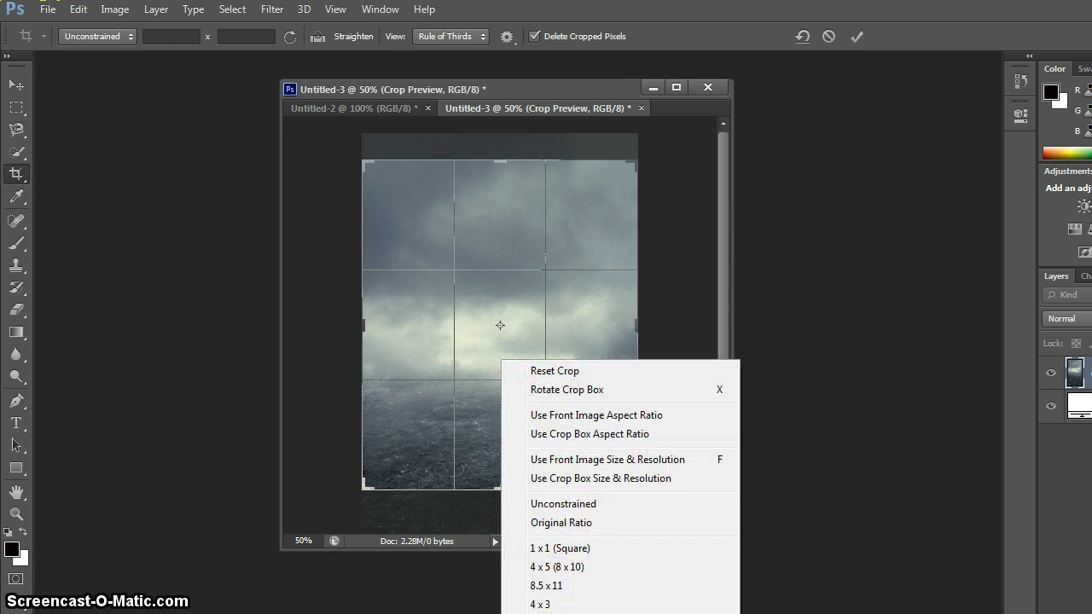
key(Return)
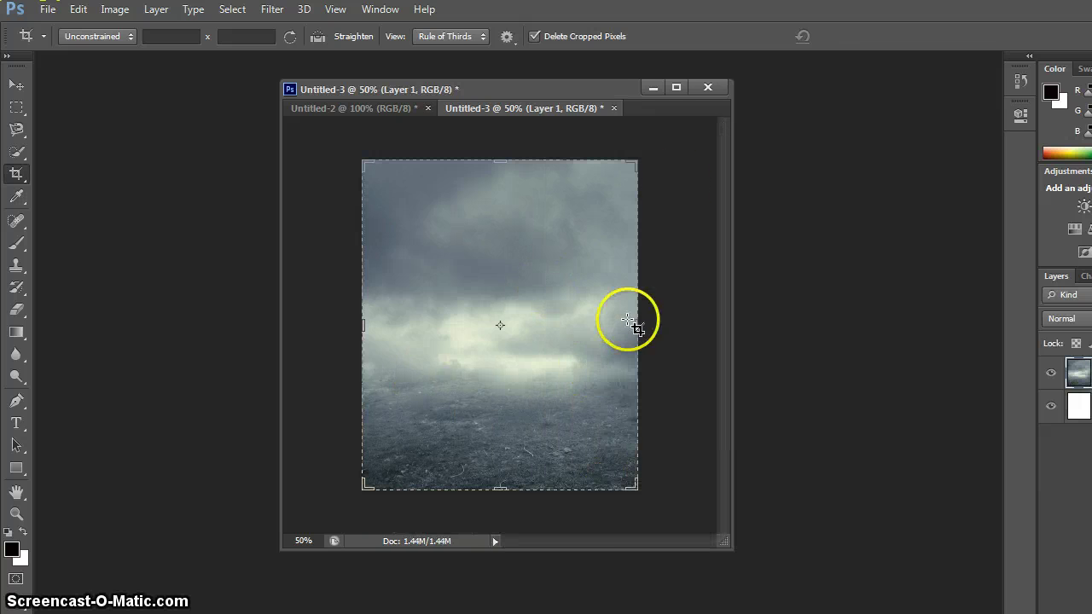
click(676, 87)
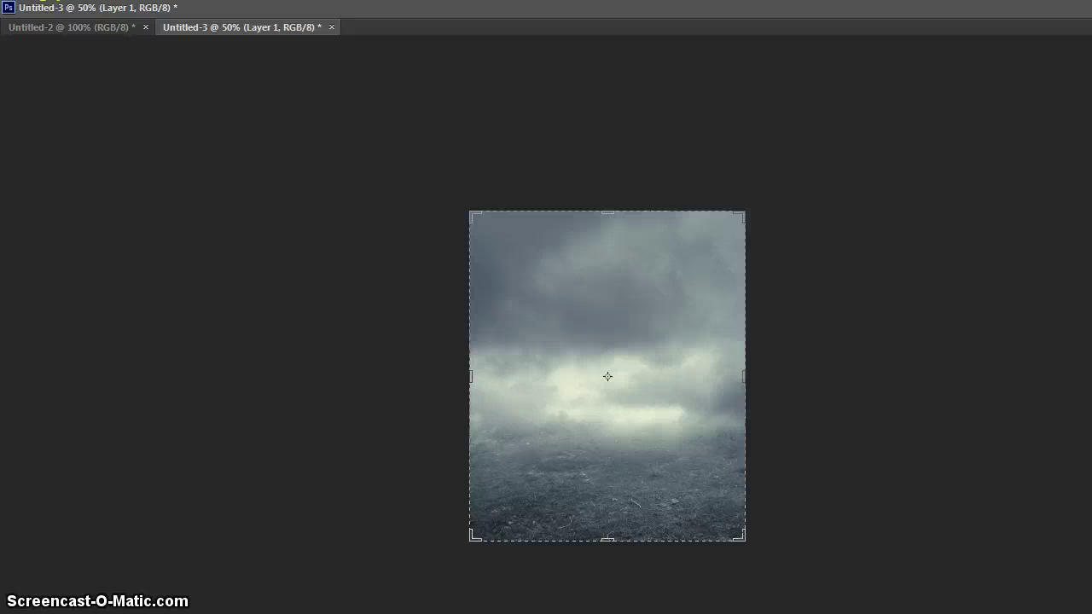
click(1091, 8)
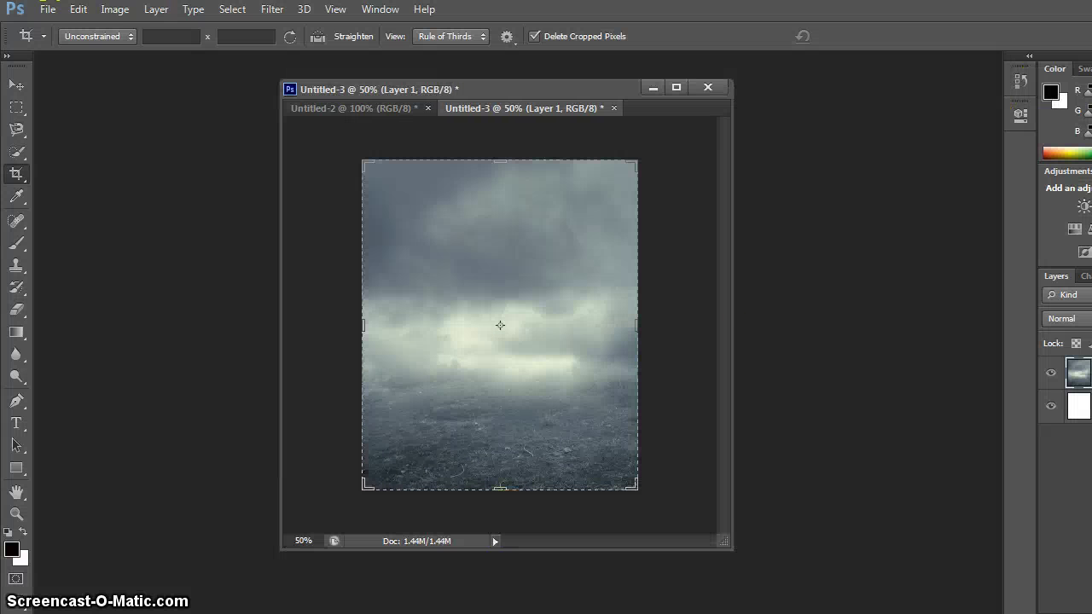
Switch to the browser, return to the vampire hunter tutorial and read the Step 1 instruction that follows the crop.
key(alt+Tab)
scroll(372, 435, down, 15)
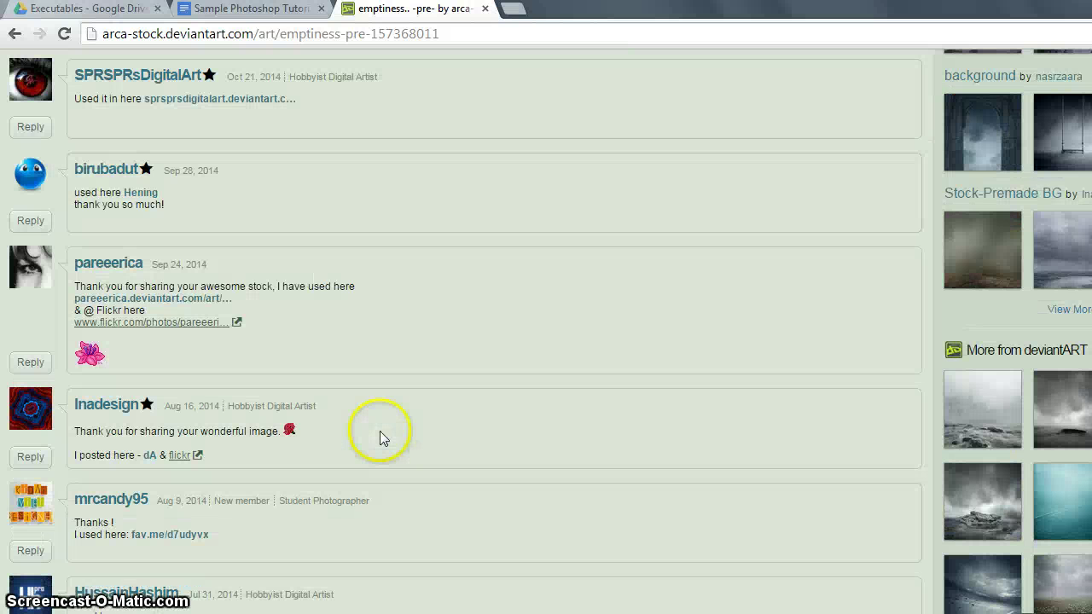
click(15, 33)
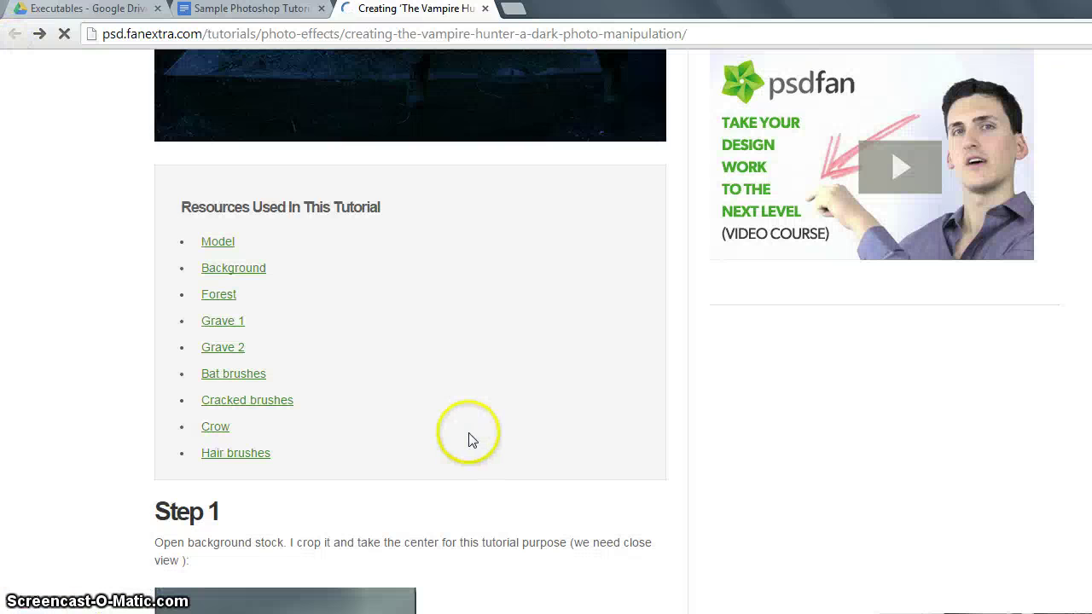
scroll(471, 440, down, 9)
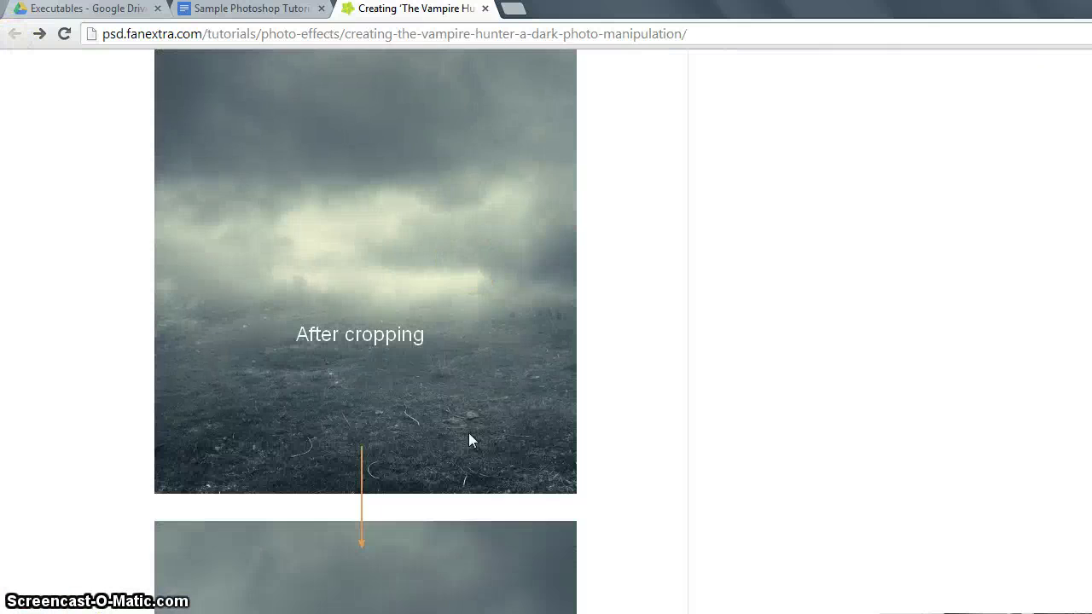
scroll(469, 432, up, 5)
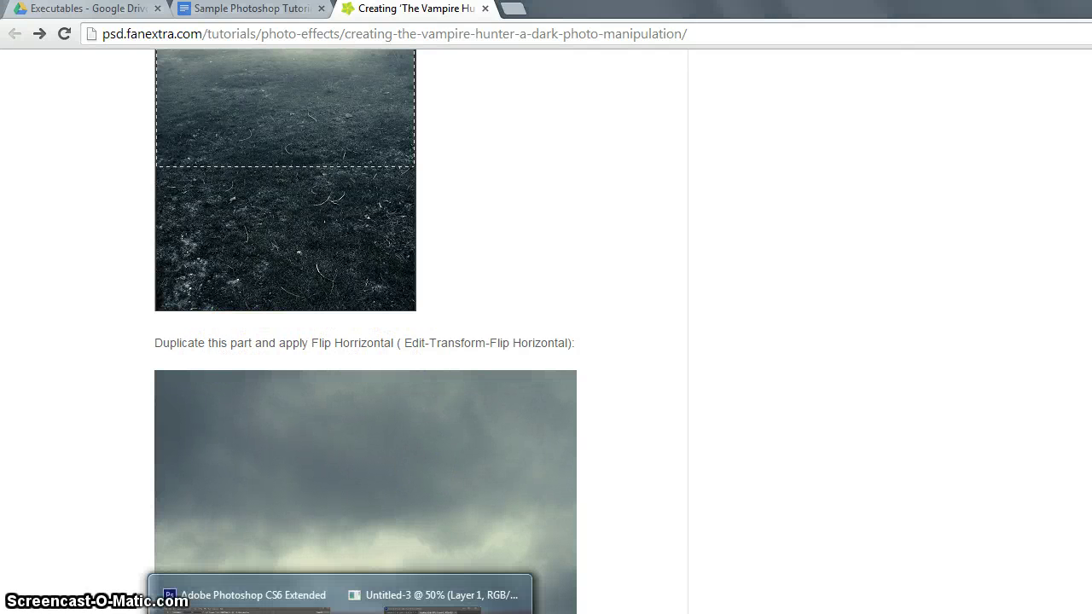
Switch to Photoshop and duplicate Layer 1 under the default name.
click(435, 591)
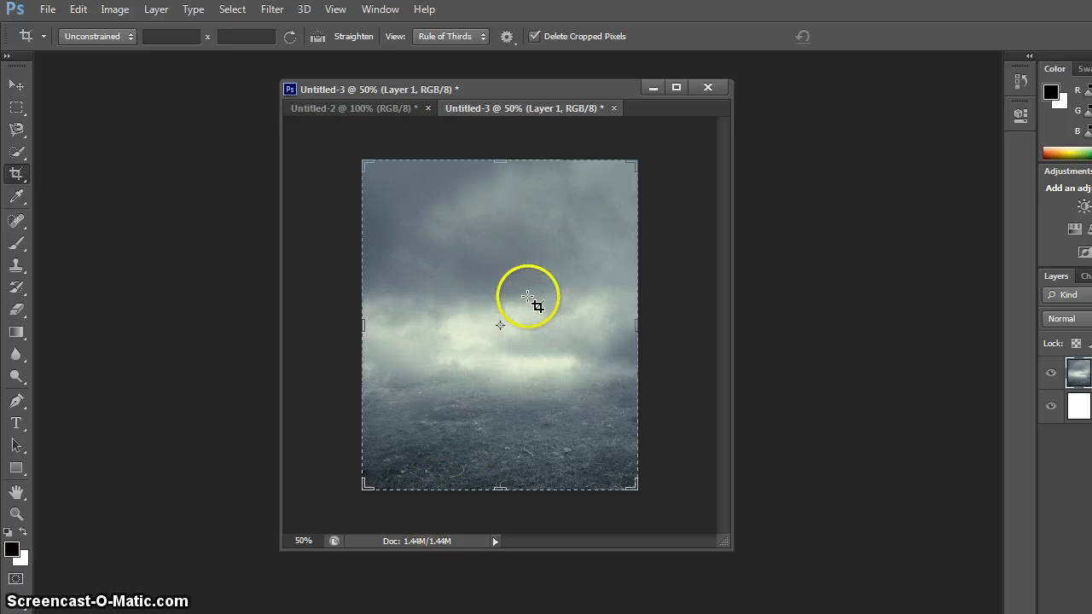
click(17, 84)
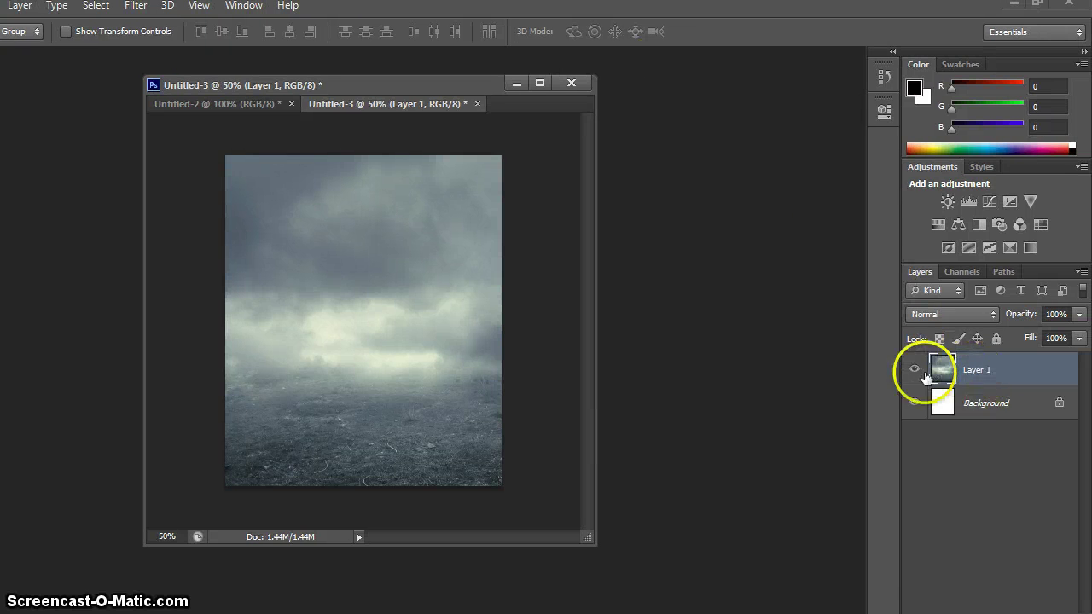
right_click(979, 379)
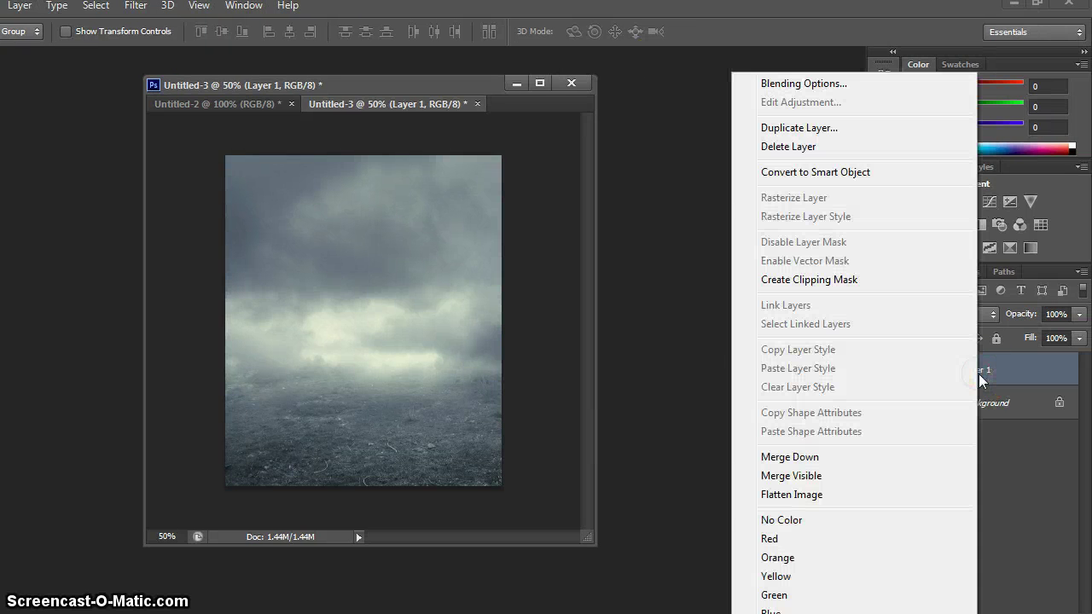
click(793, 136)
click(636, 219)
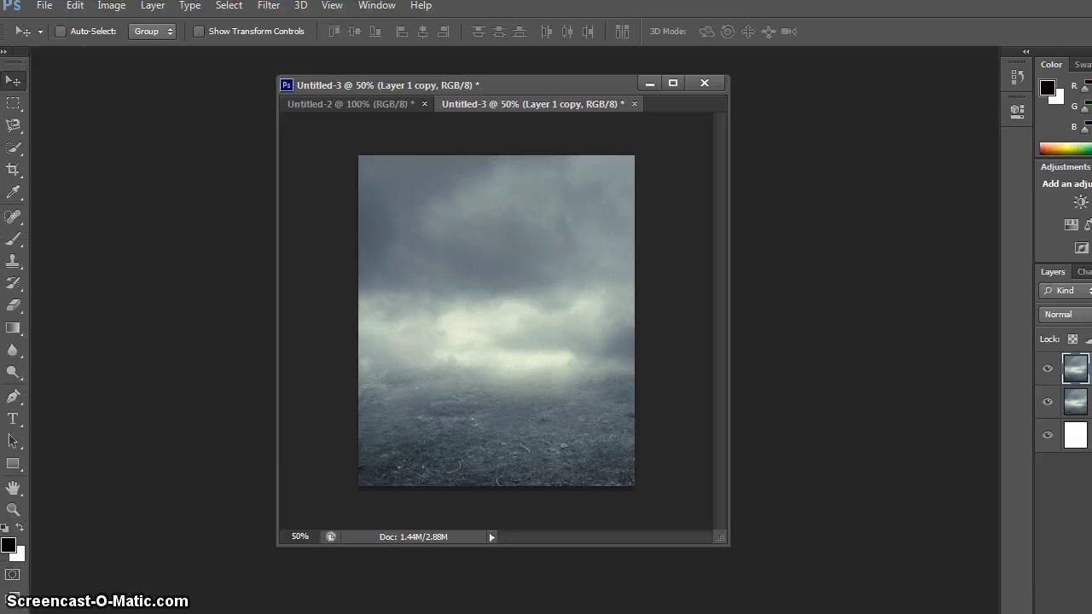
Flip the duplicated background layer horizontally.
click(81, 11)
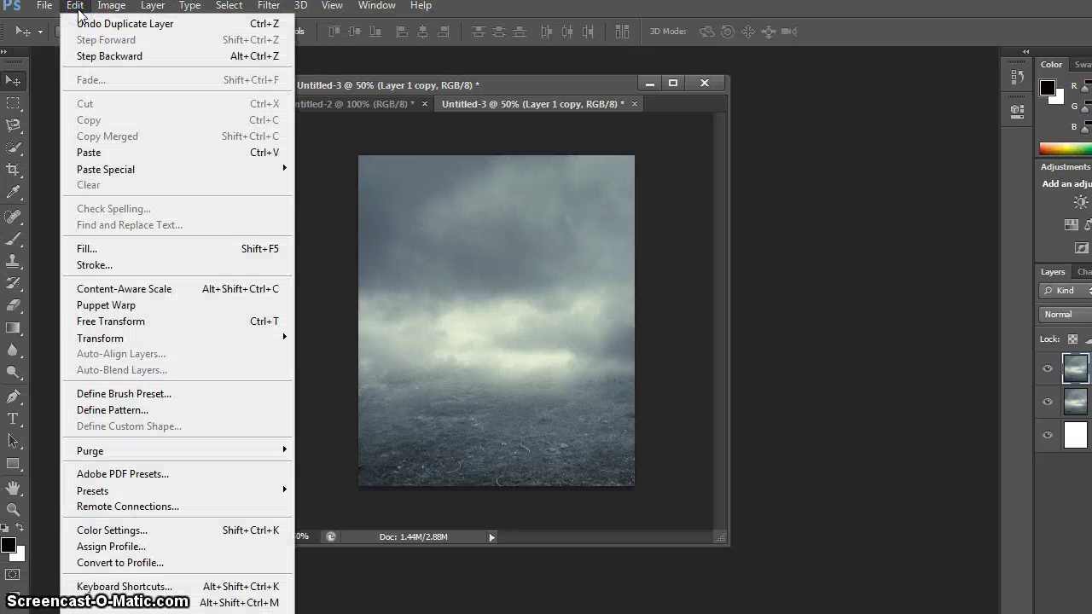
mouse_move(92, 339)
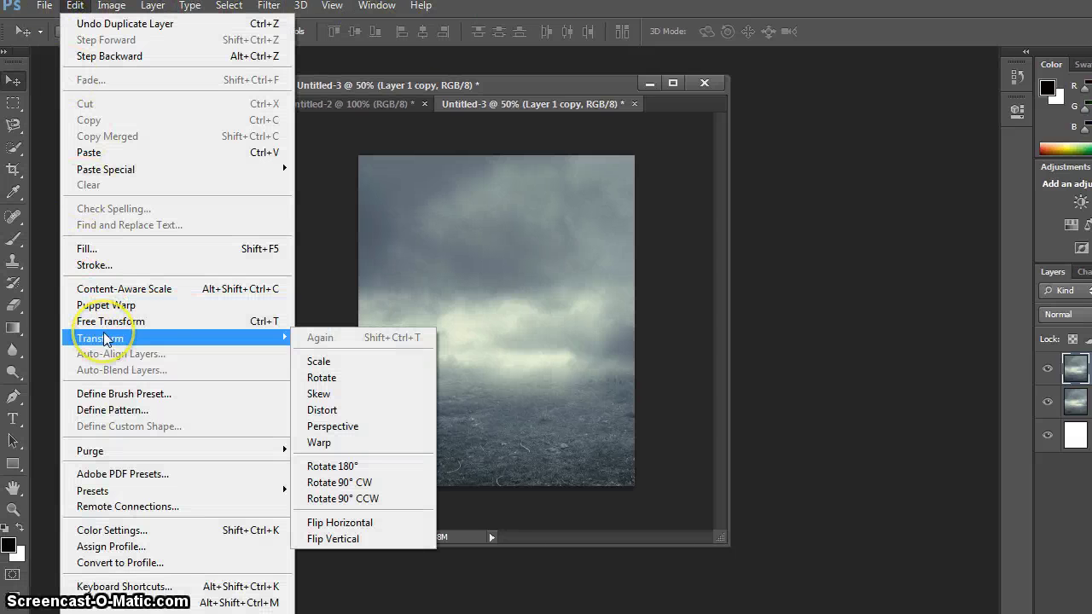
click(341, 523)
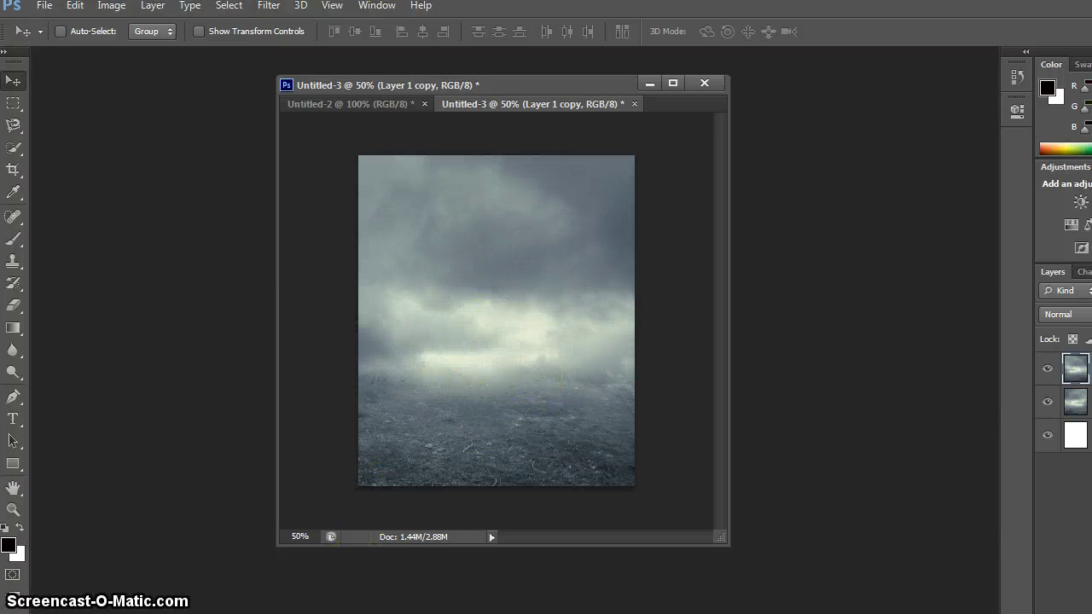
Switch to the browser, compare the tutorial's flipped result and read the Step 2 instruction on the cloud selection.
click(239, 601)
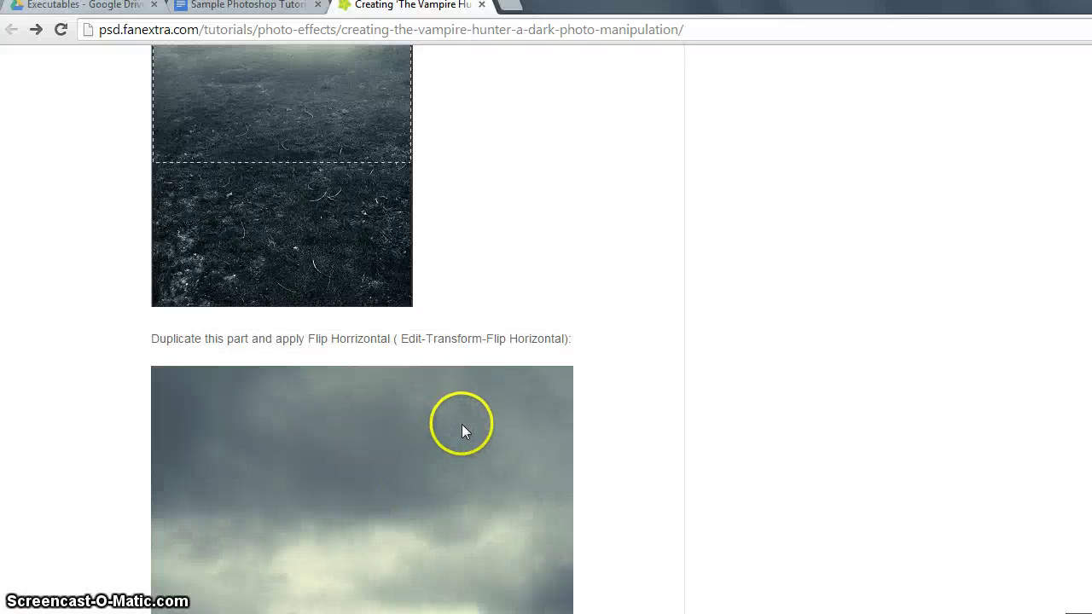
scroll(462, 431, down, 9)
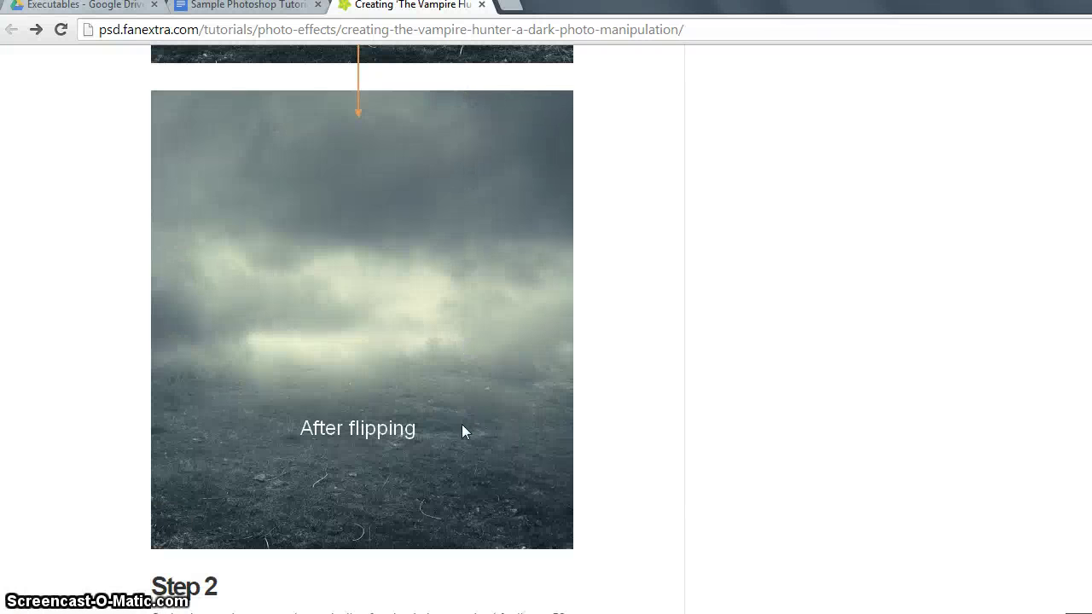
scroll(408, 383, down, 3)
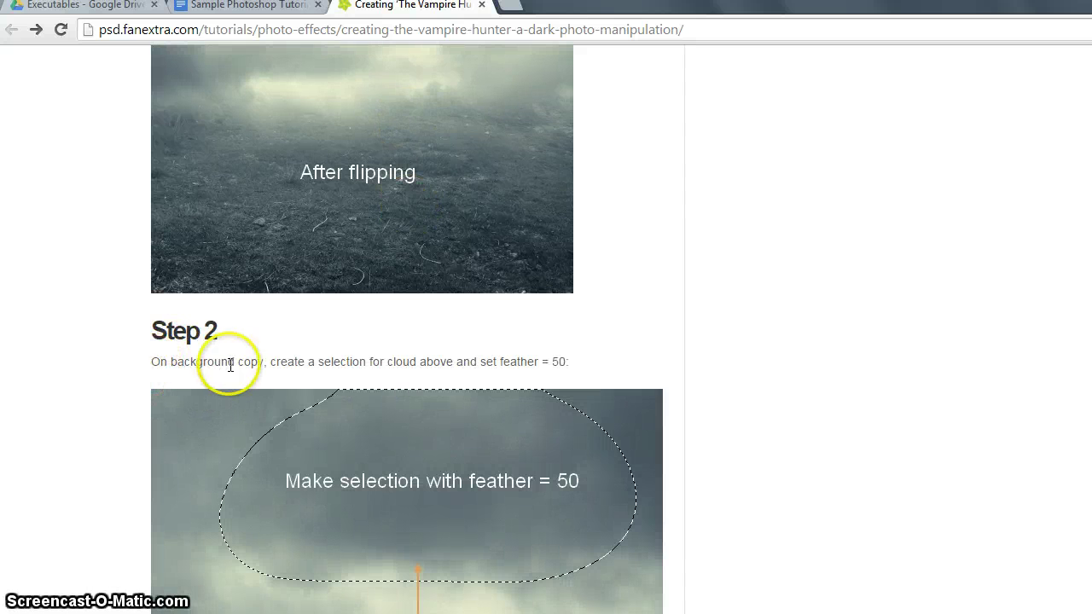
Switch to Photoshop and activate the Lasso tool with a 50 px feather for the flipped background layer.
drag(238, 364, 256, 363)
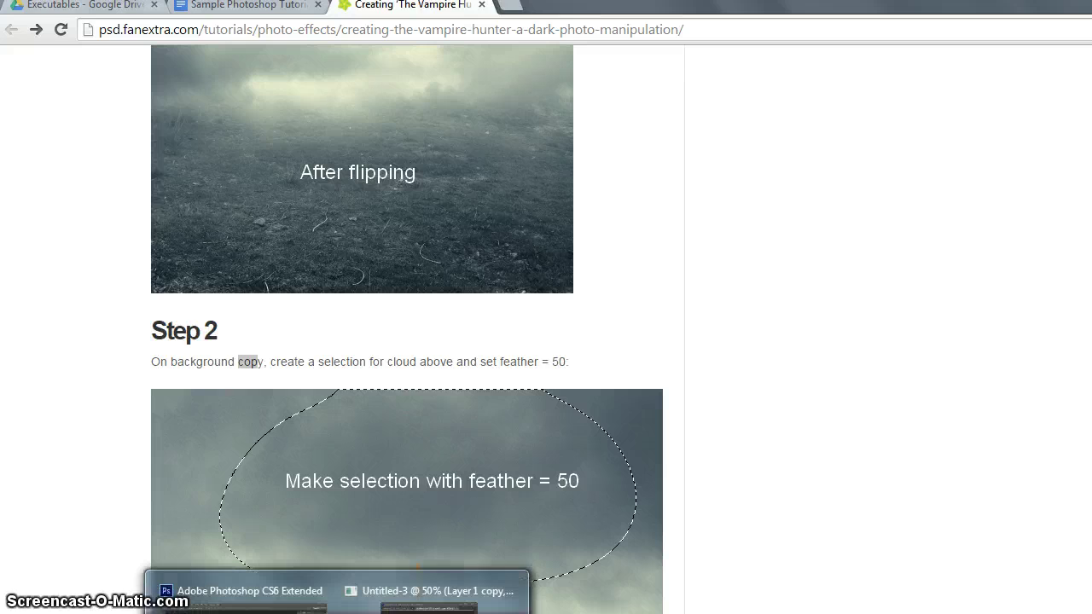
click(427, 601)
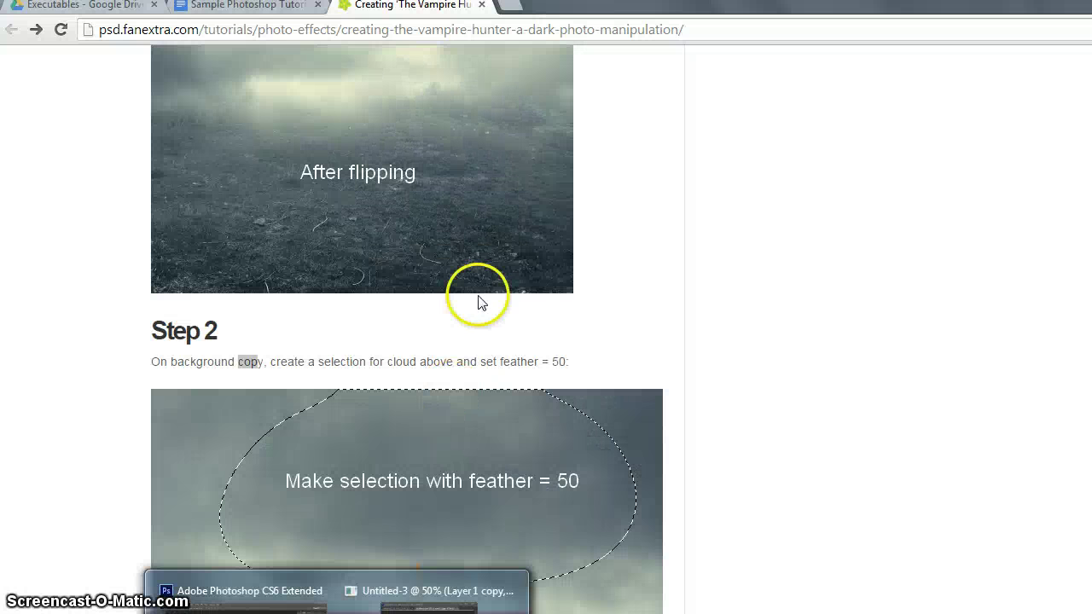
click(318, 596)
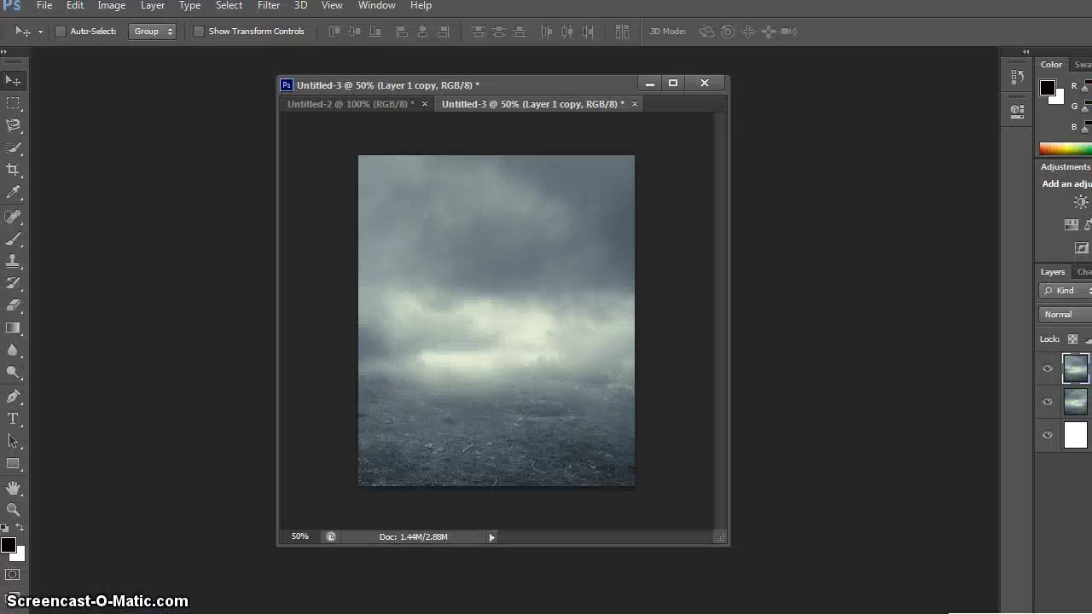
click(501, 472)
drag(571, 85, 583, 98)
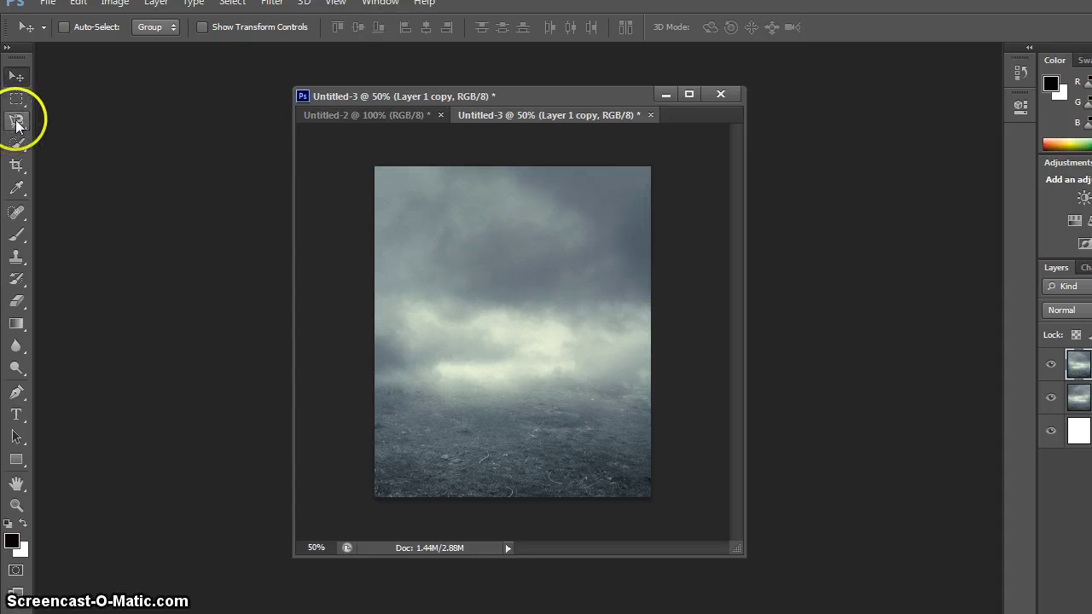
click(17, 124)
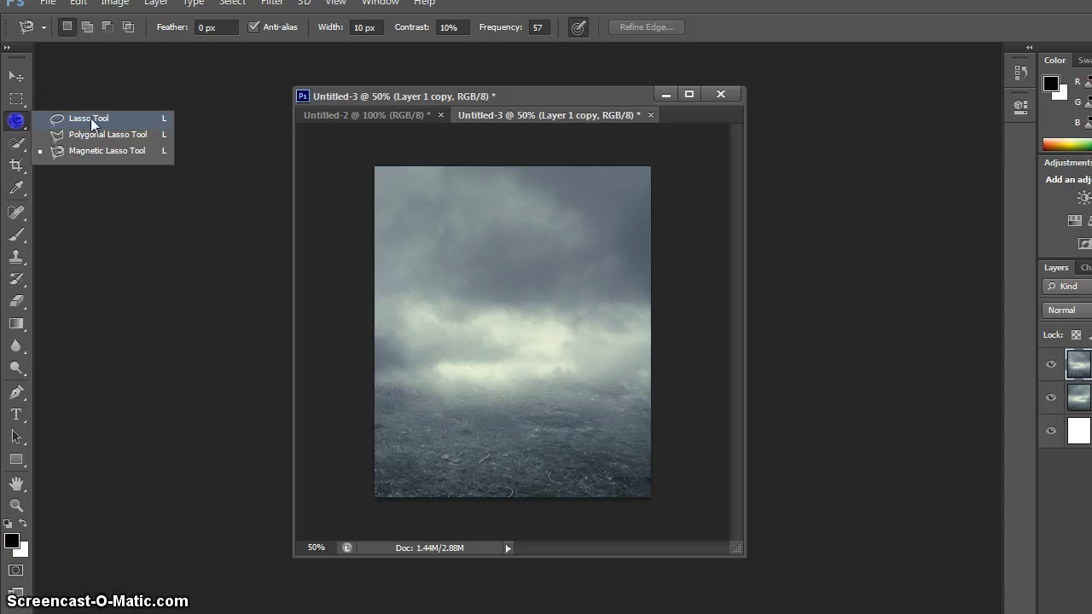
click(91, 124)
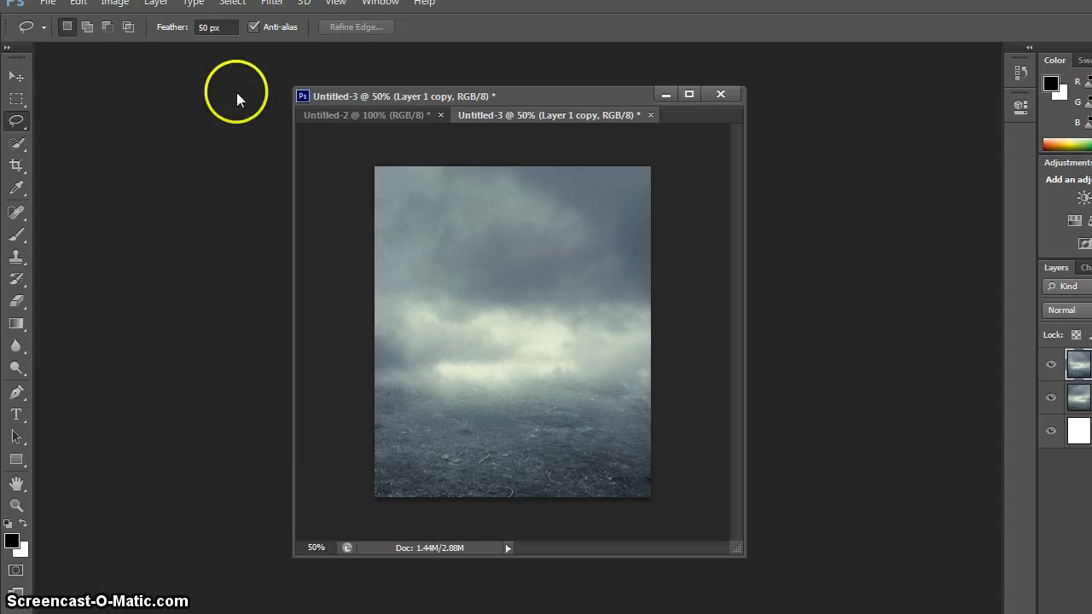
click(195, 28)
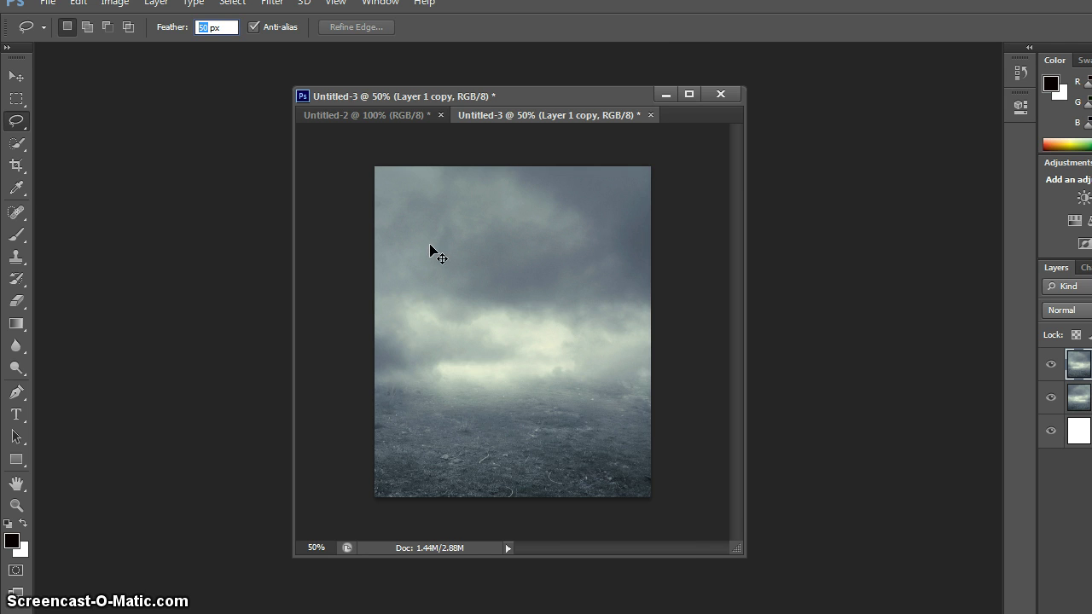
Draw a large, roughly oval feathered selection around the dark clouds in the upper half of the image.
key(ctrl+plus)
key(ctrl+plus)
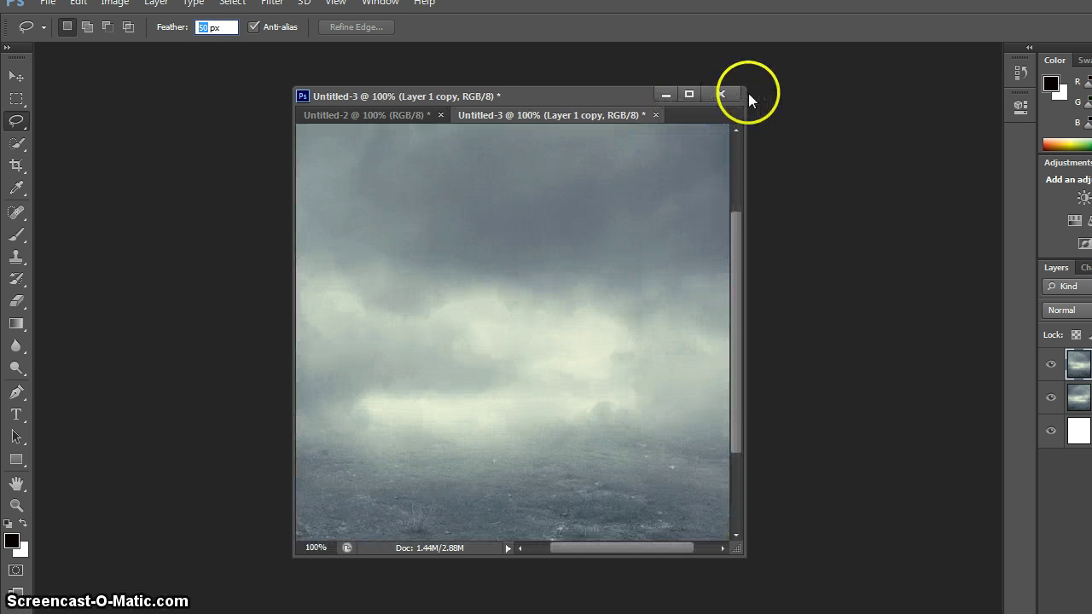
drag(748, 87, 928, 19)
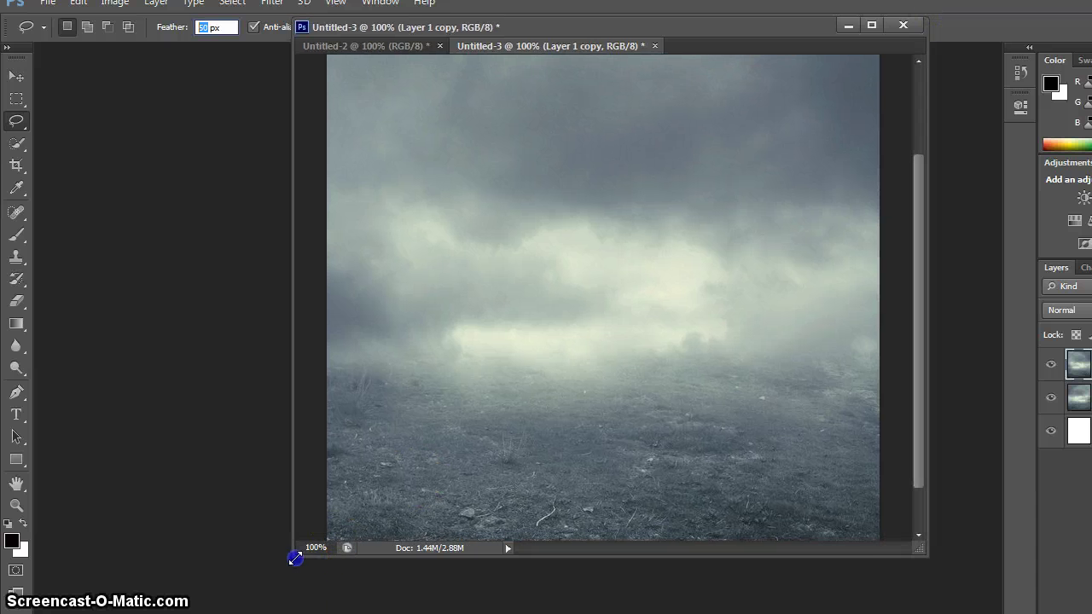
drag(292, 557, 191, 613)
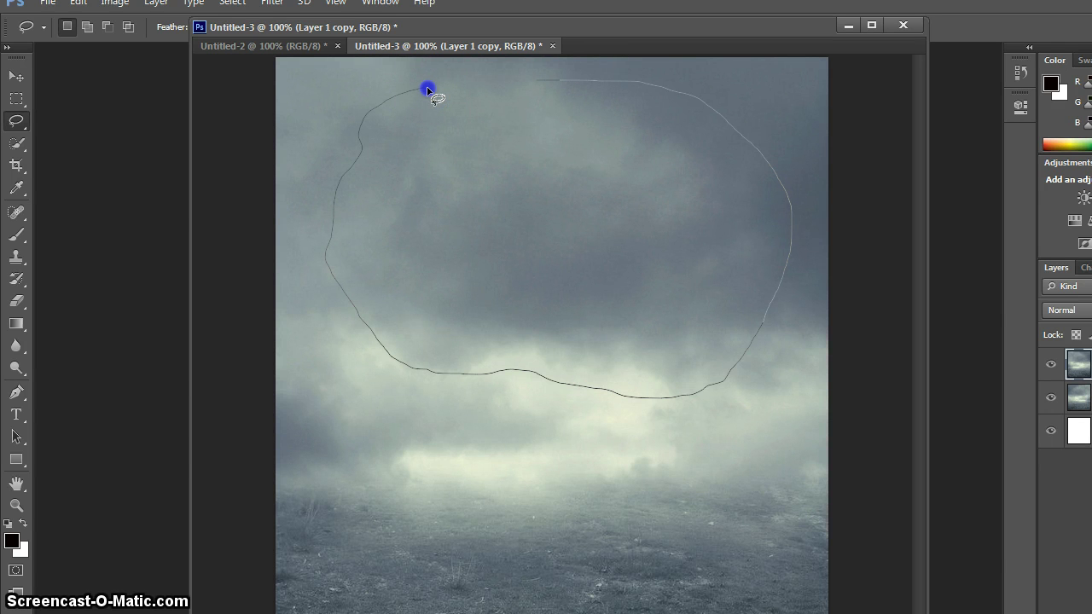
drag(428, 90, 432, 87)
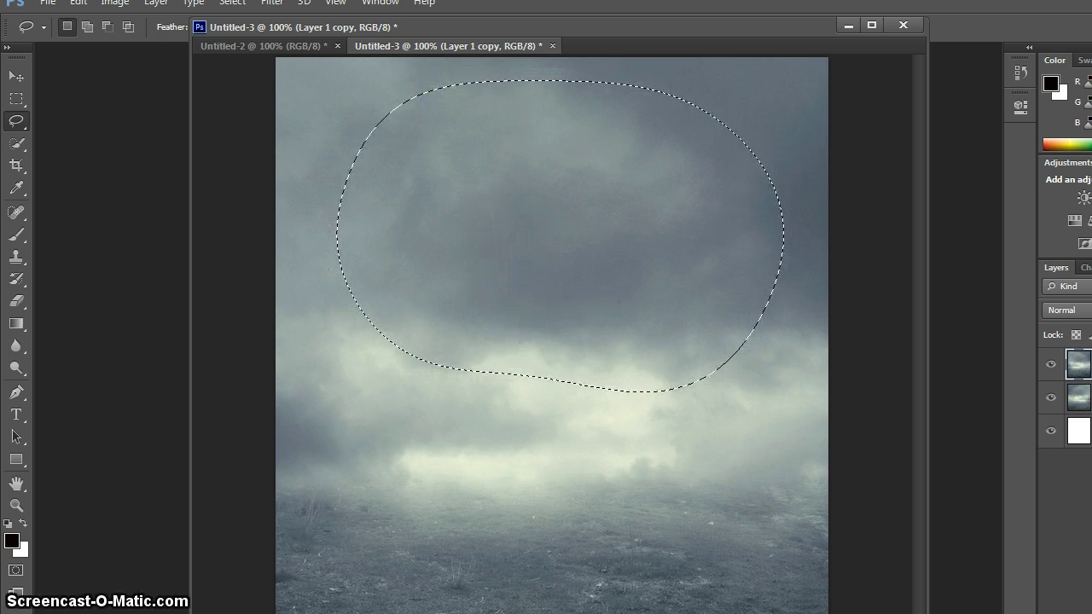
Switch to the browser and read the tutorial's instruction on copying the cloud selection to a new layer and moving it down.
key(alt+Tab)
scroll(362, 504, down, 2)
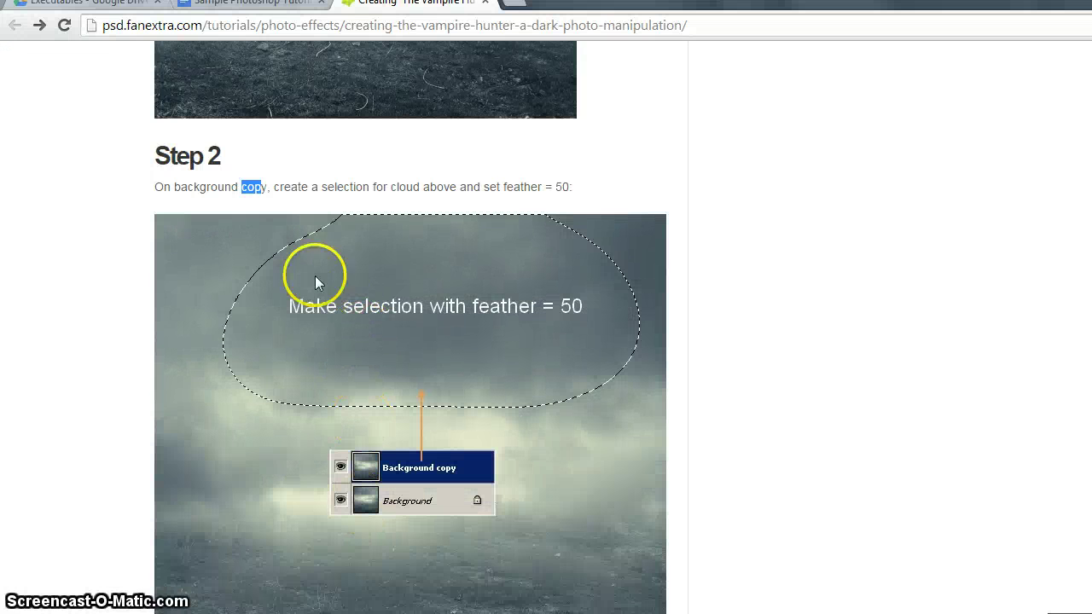
scroll(512, 351, down, 4)
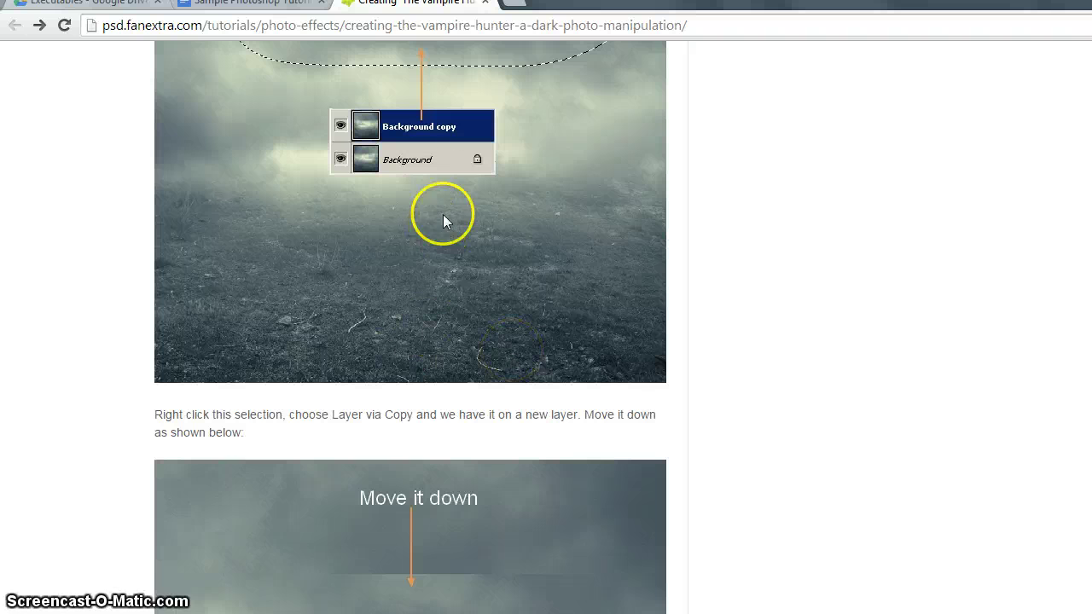
scroll(529, 324, down, 1)
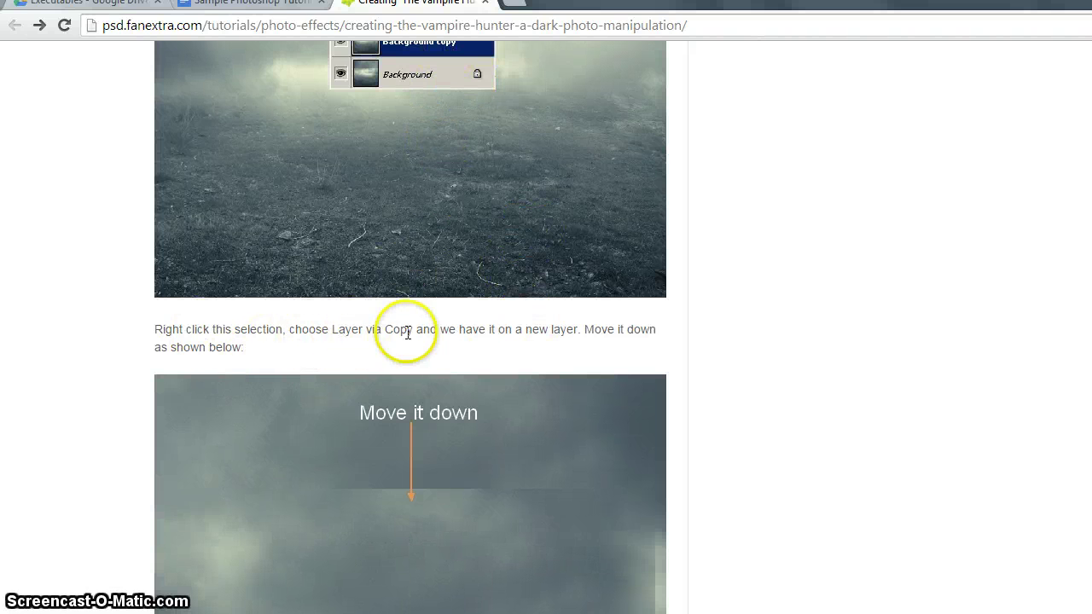
scroll(444, 324, down, 2)
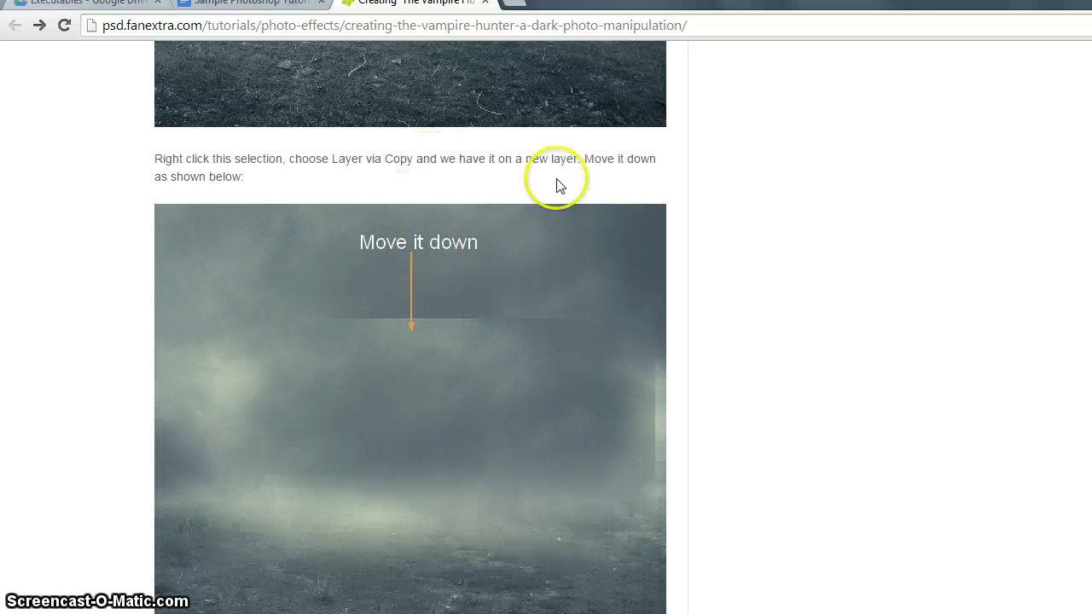
scroll(405, 288, down, 1)
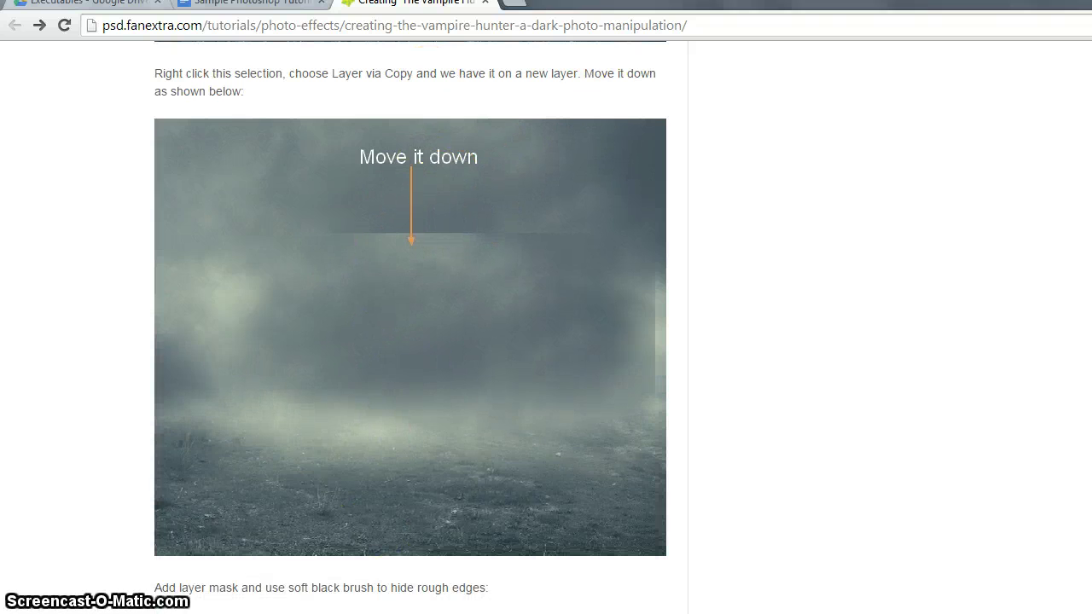
Switch to Photoshop and copy the selected clouds onto a new layer using Layer Via Copy.
click(350, 577)
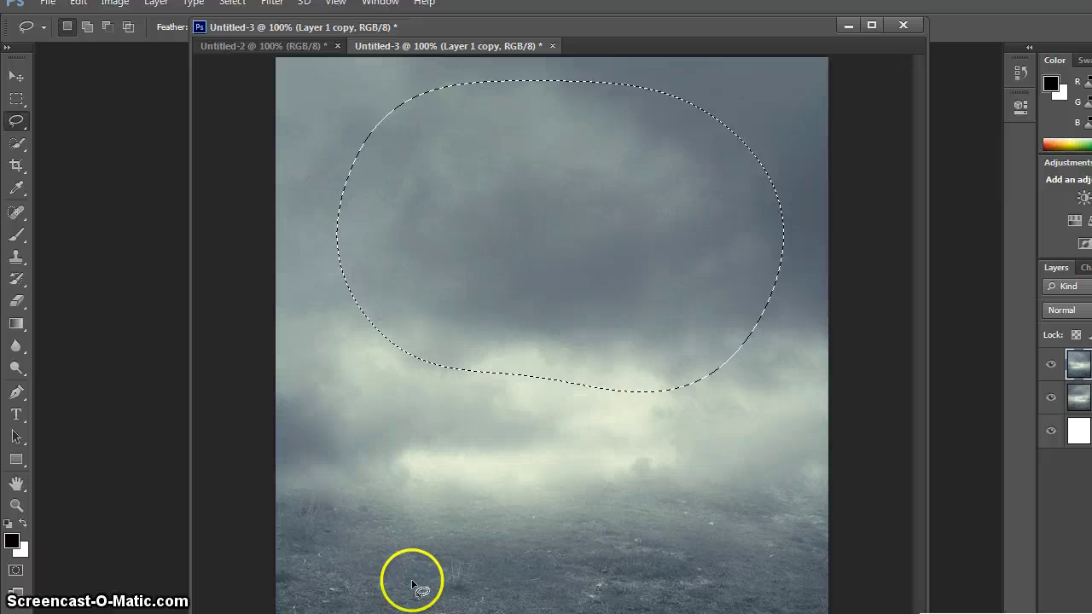
click(412, 585)
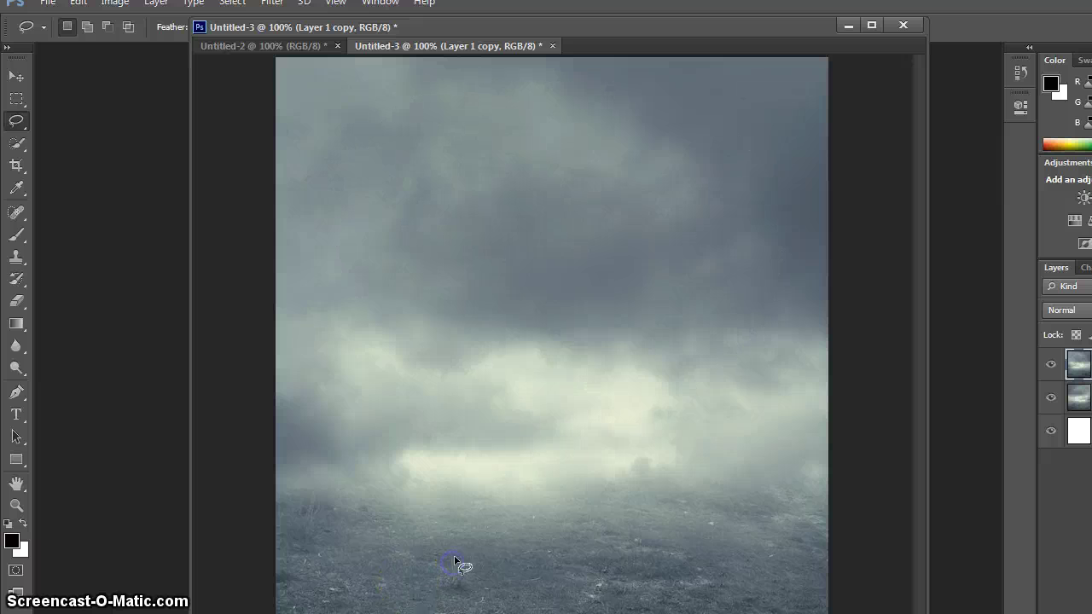
key(ctrl+z)
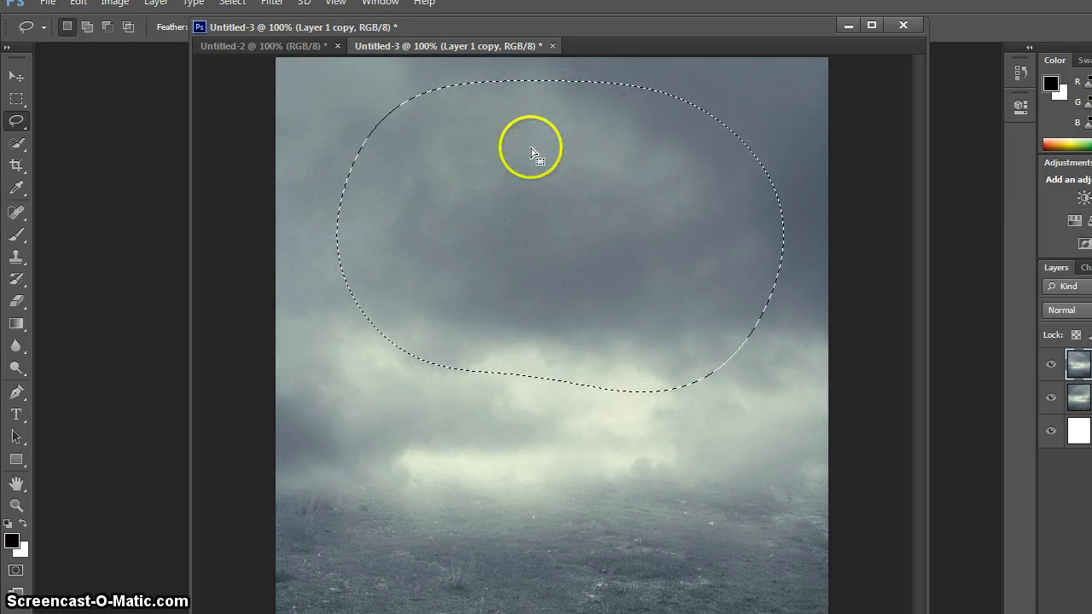
right_click(504, 194)
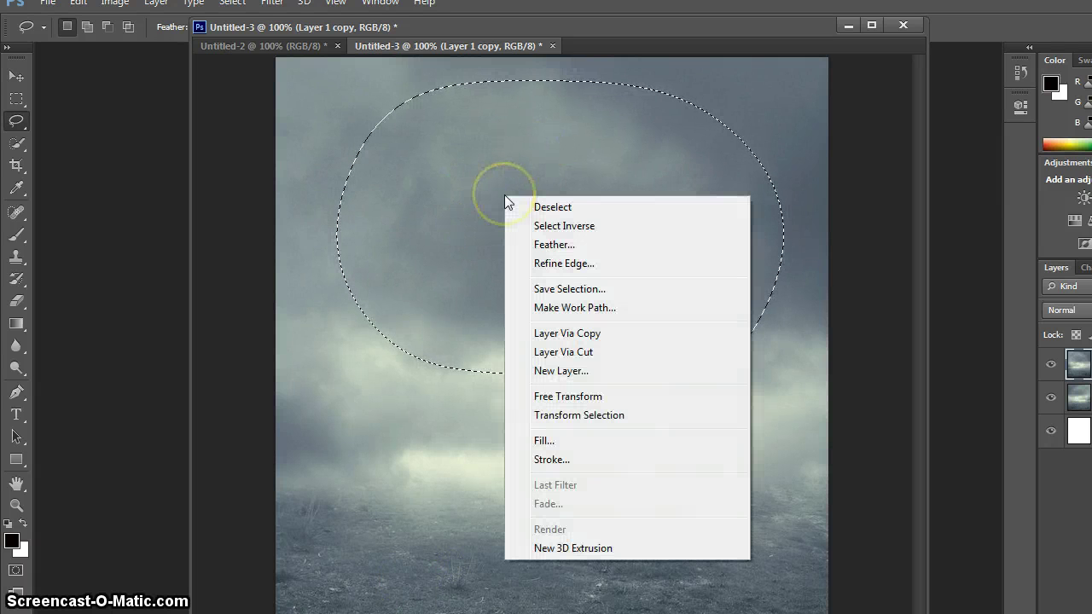
click(603, 332)
Move the copied clouds down over the bright horizon until they meet the ground.
click(32, 74)
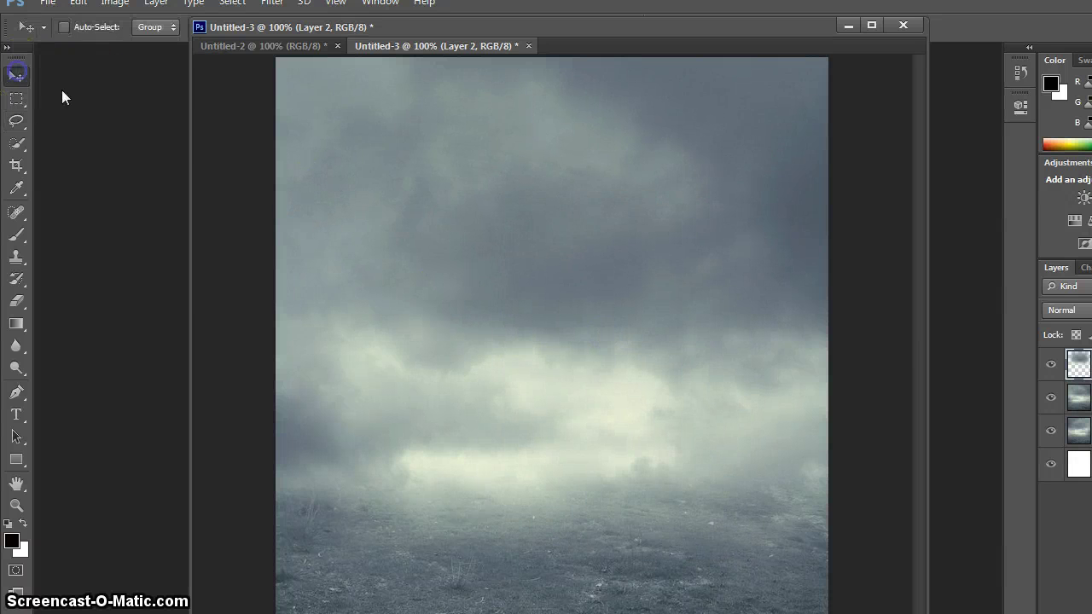
drag(539, 224, 543, 384)
drag(557, 439, 541, 475)
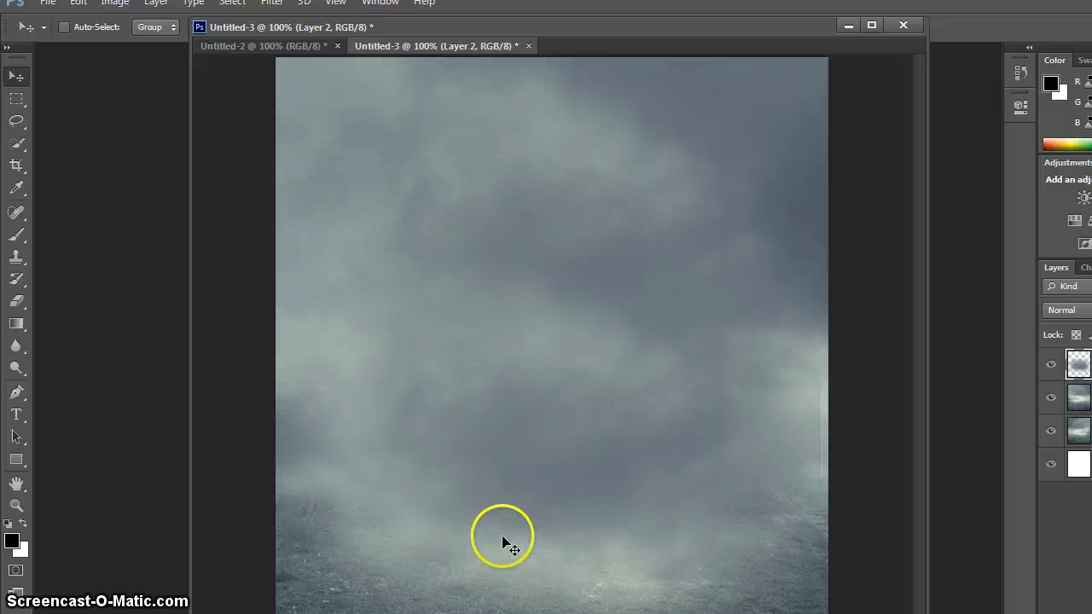
Switch to the browser and read the tutorial's instruction on masking the rough edges with a soft black brush.
key(alt+Tab)
scroll(335, 445, down, 5)
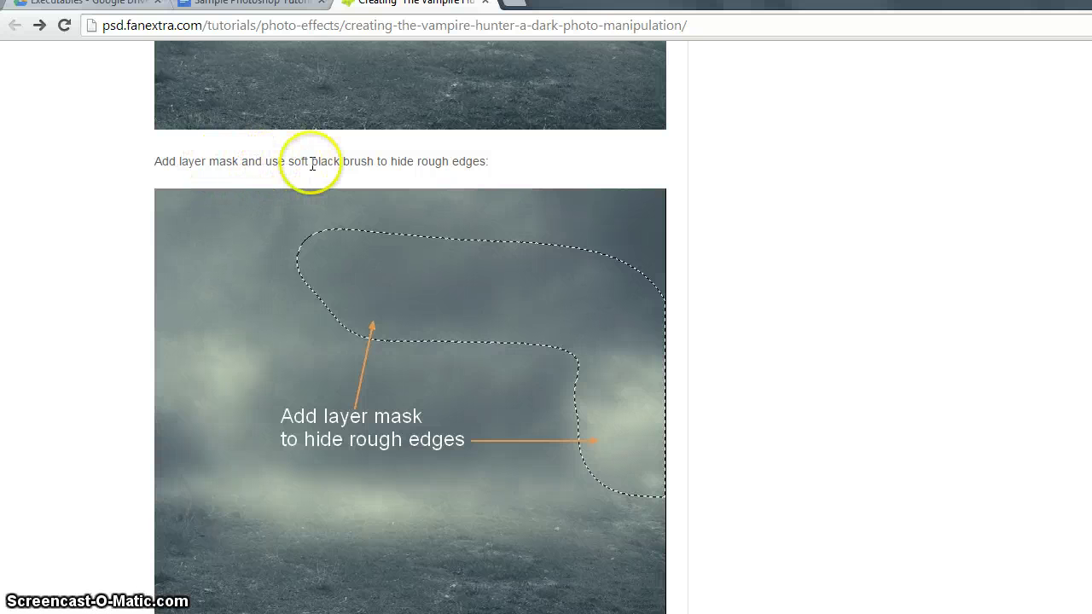
drag(289, 163, 371, 162)
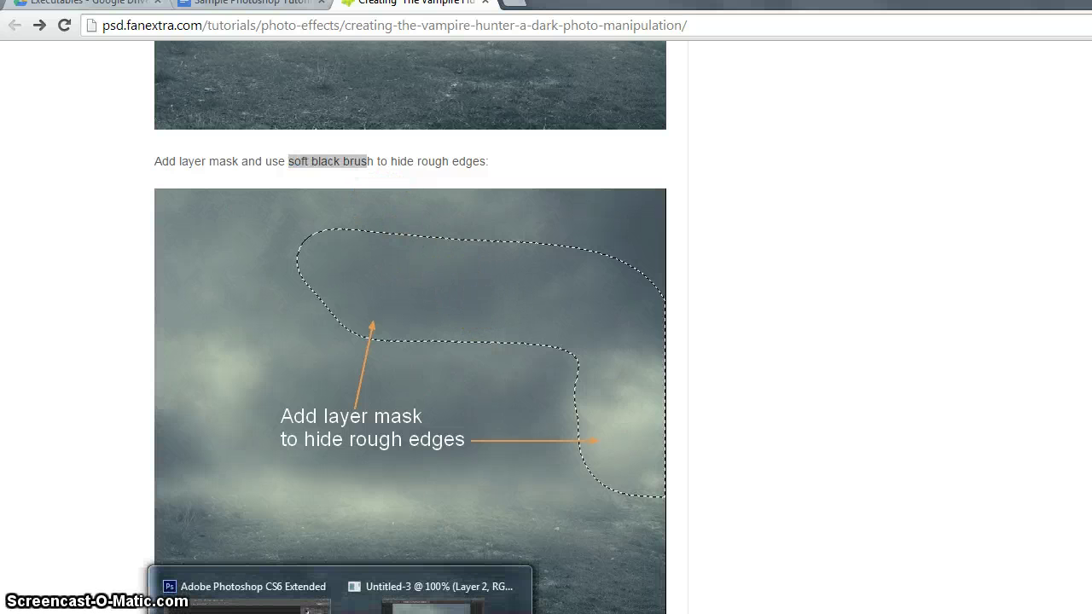
Switch to Photoshop, add a layer mask to Layer 2 and activate the Brush tool with black as the foreground color.
click(431, 585)
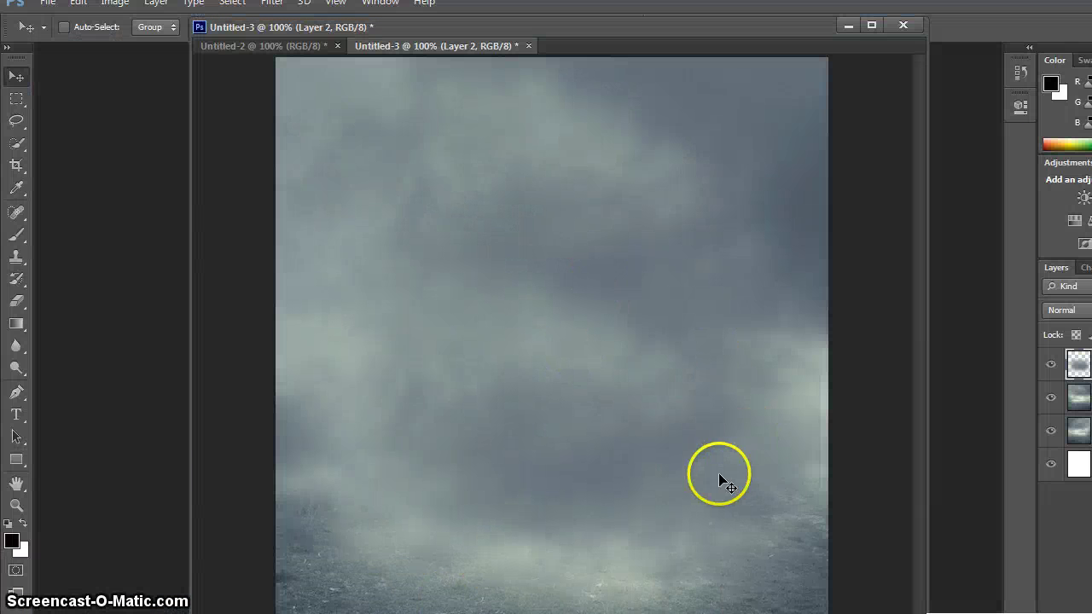
drag(629, 382, 649, 398)
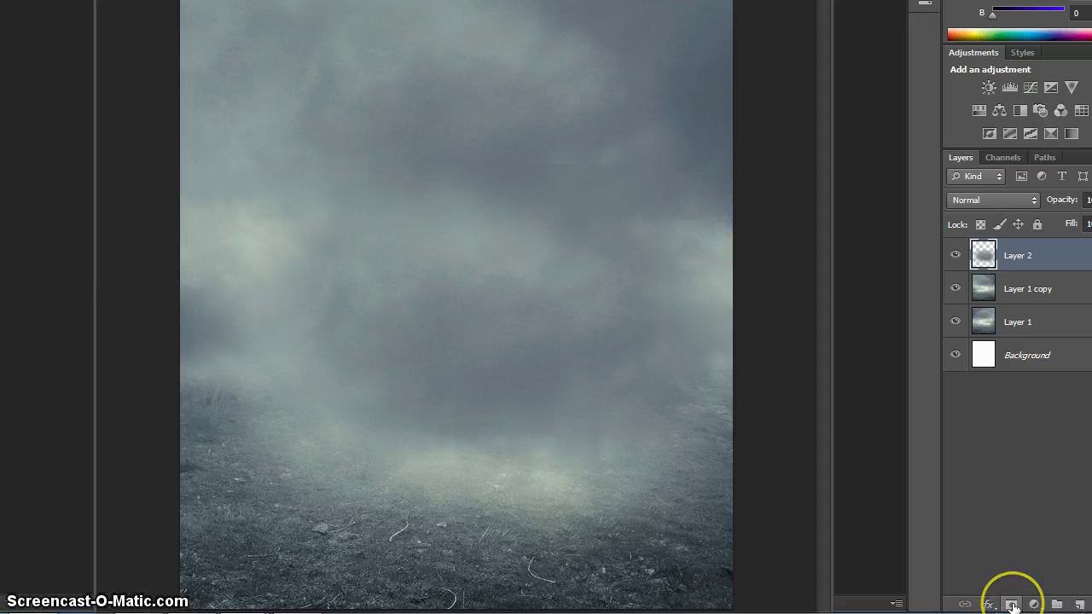
click(1012, 605)
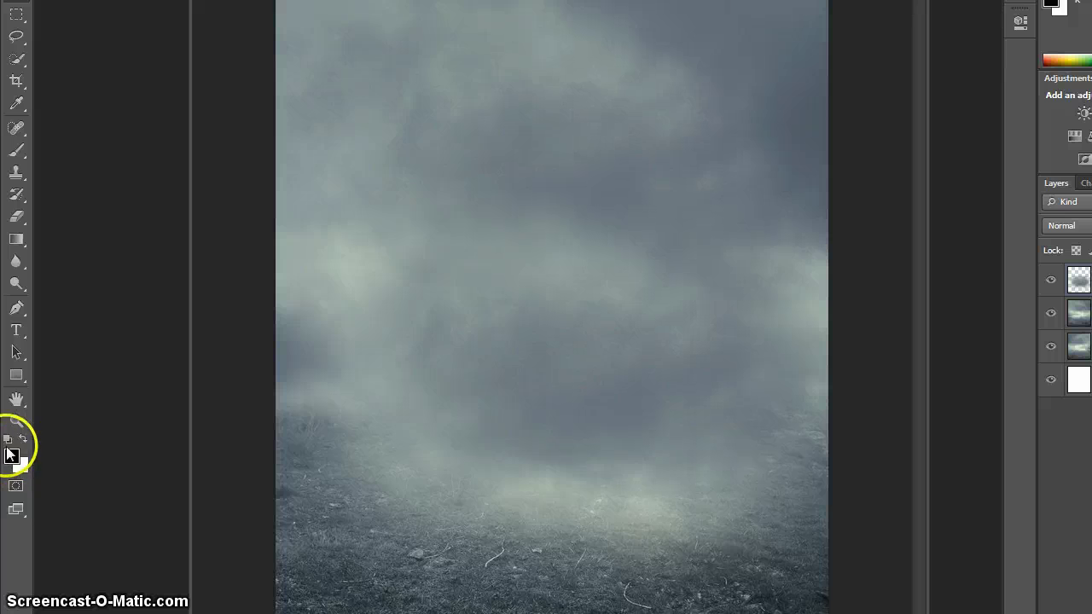
click(24, 157)
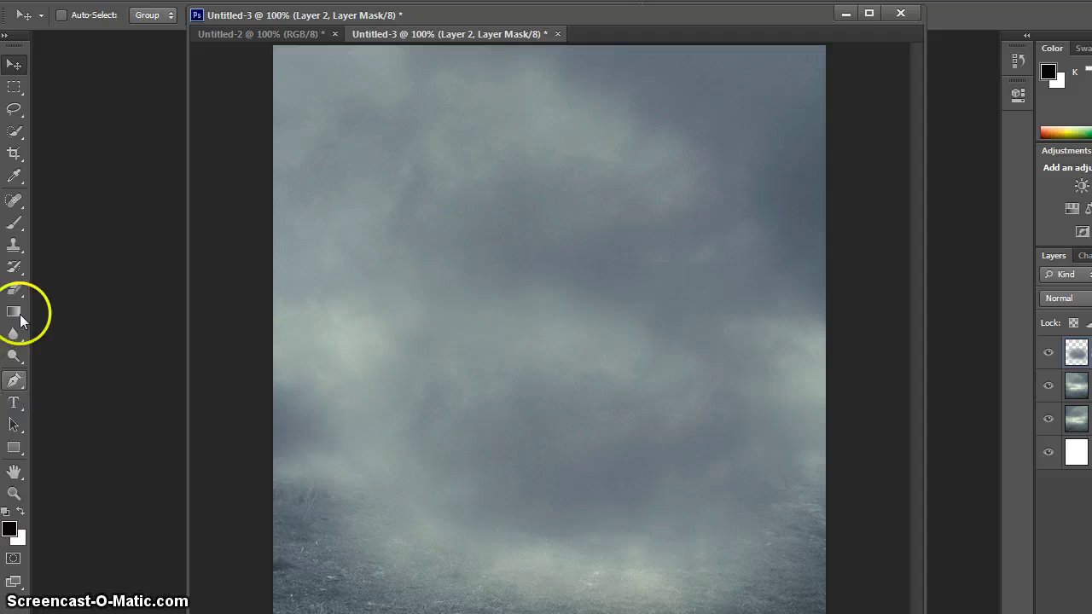
click(24, 228)
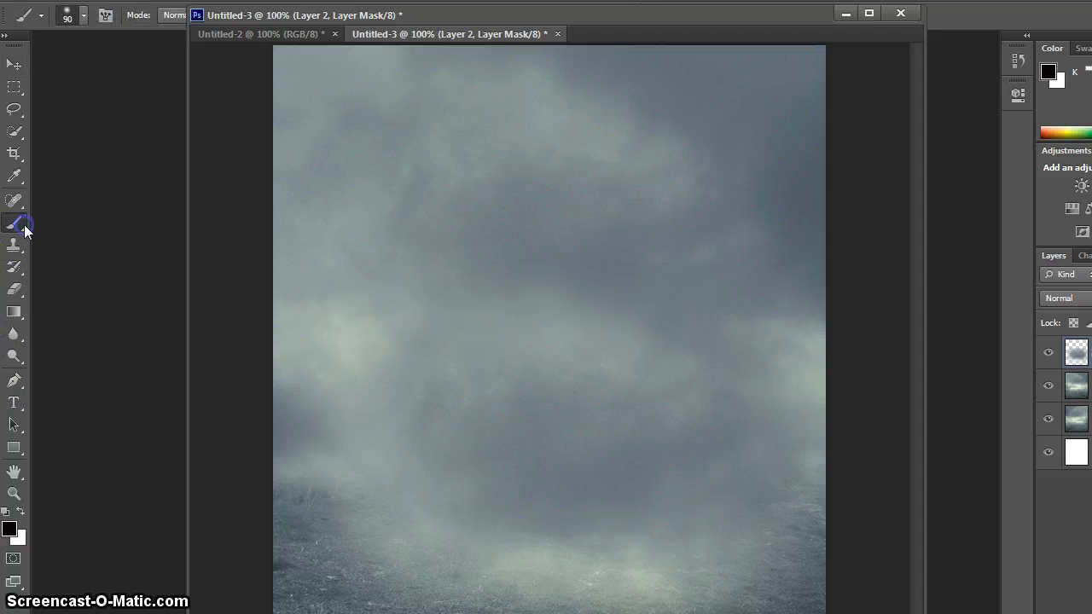
Try painting black on Layer 2's mask along the lower cloud edge with a 90 px brush at 100% hardness, and undo it.
click(83, 19)
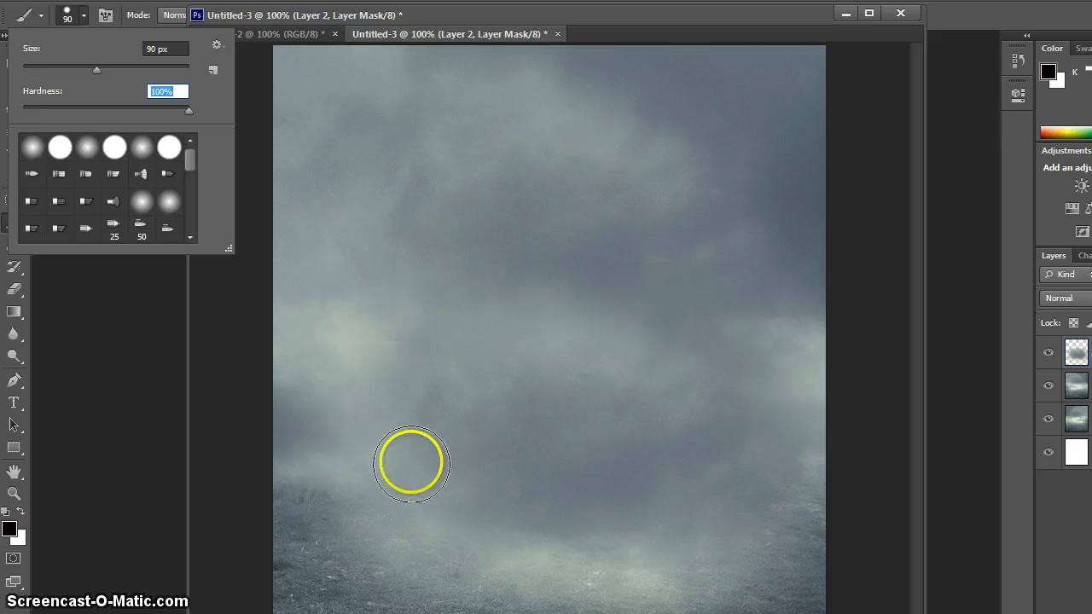
mouse_move(373, 521)
mouse_down()
mouse_move(436, 559)
mouse_move(531, 563)
mouse_move(662, 542)
mouse_move(704, 499)
mouse_move(508, 524)
mouse_move(437, 460)
mouse_up()
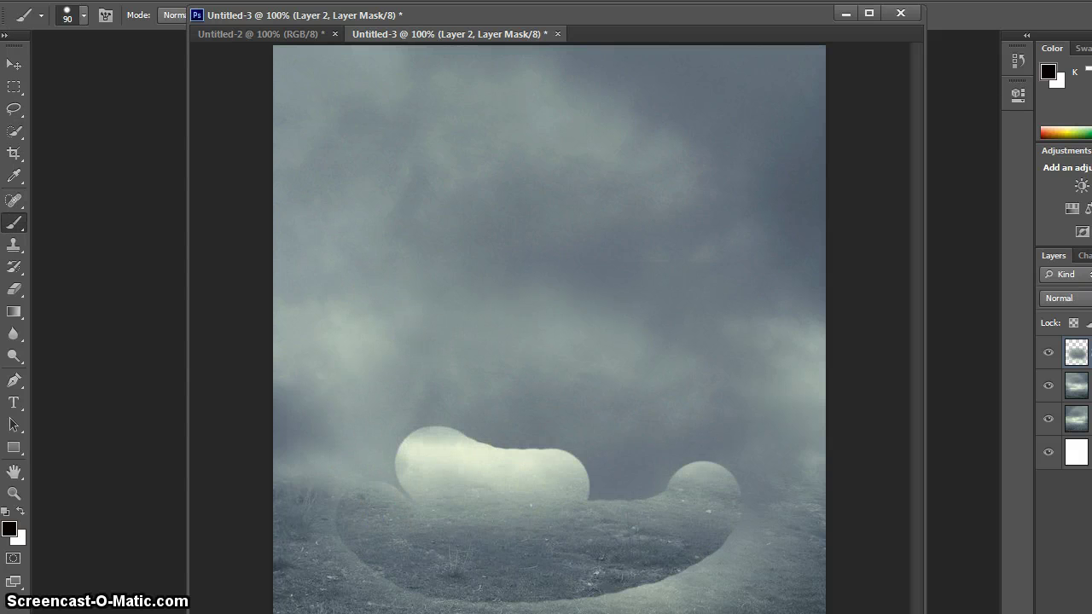
key(ctrl+z)
Soften the 90 px brush to 18% hardness and paint black on Layer 2's mask along the lower cloud edge.
click(82, 14)
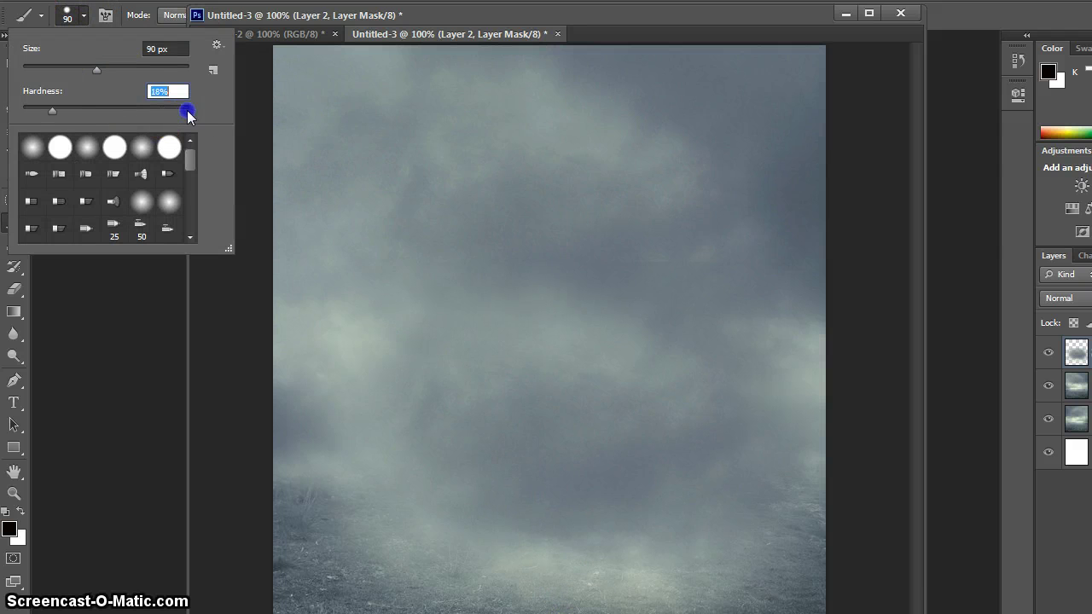
click(418, 284)
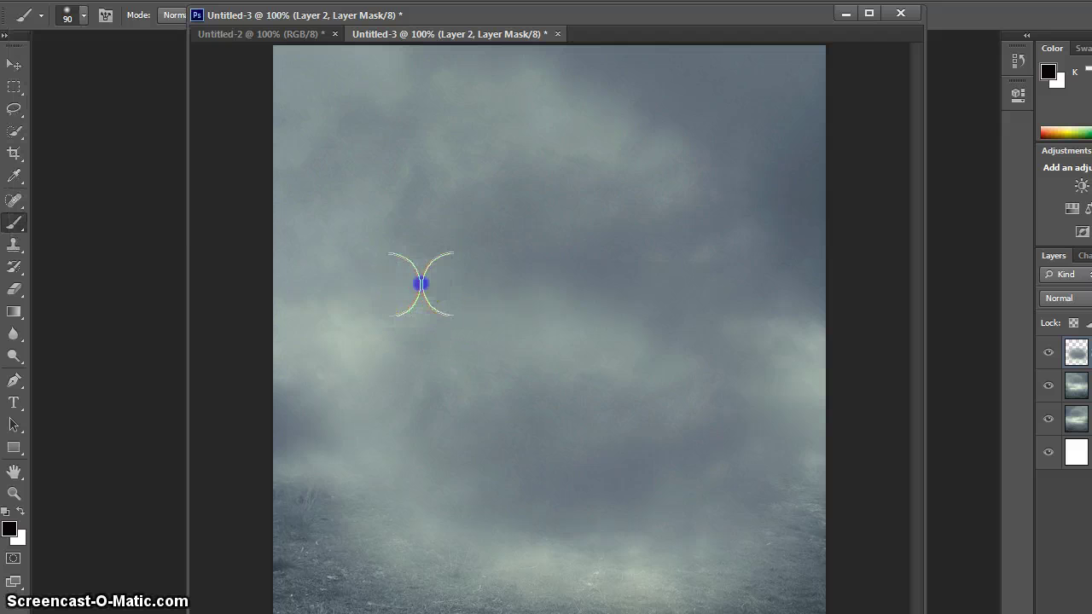
click(495, 257)
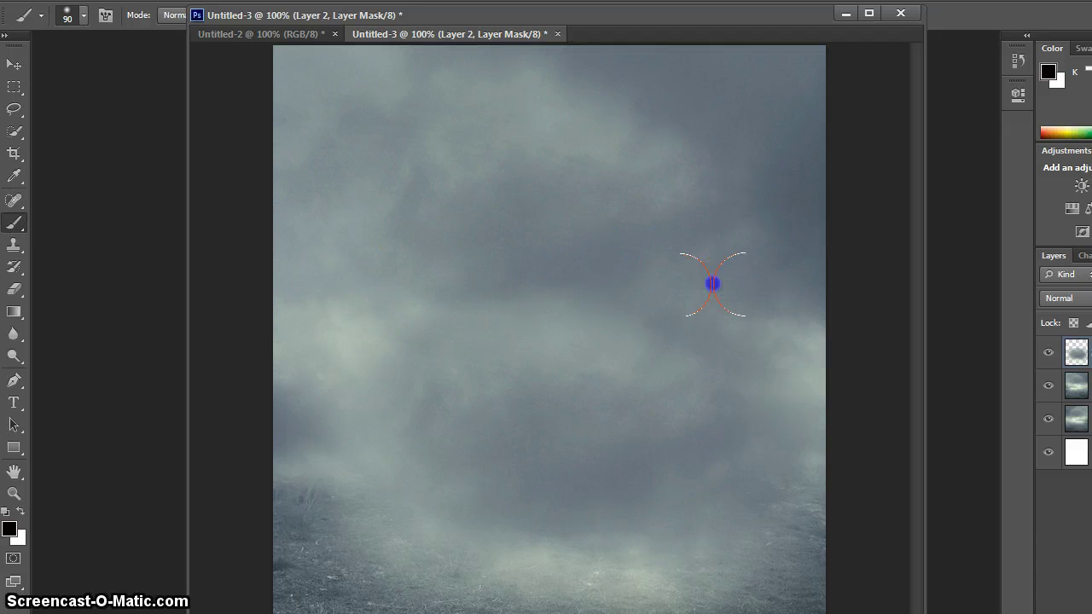
click(332, 526)
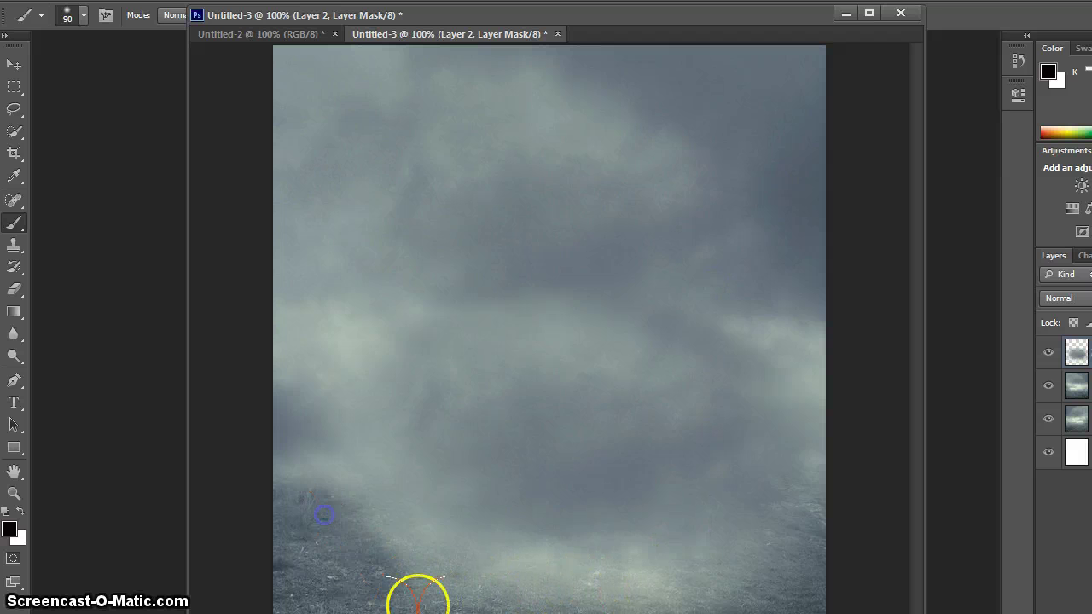
drag(624, 607, 478, 607)
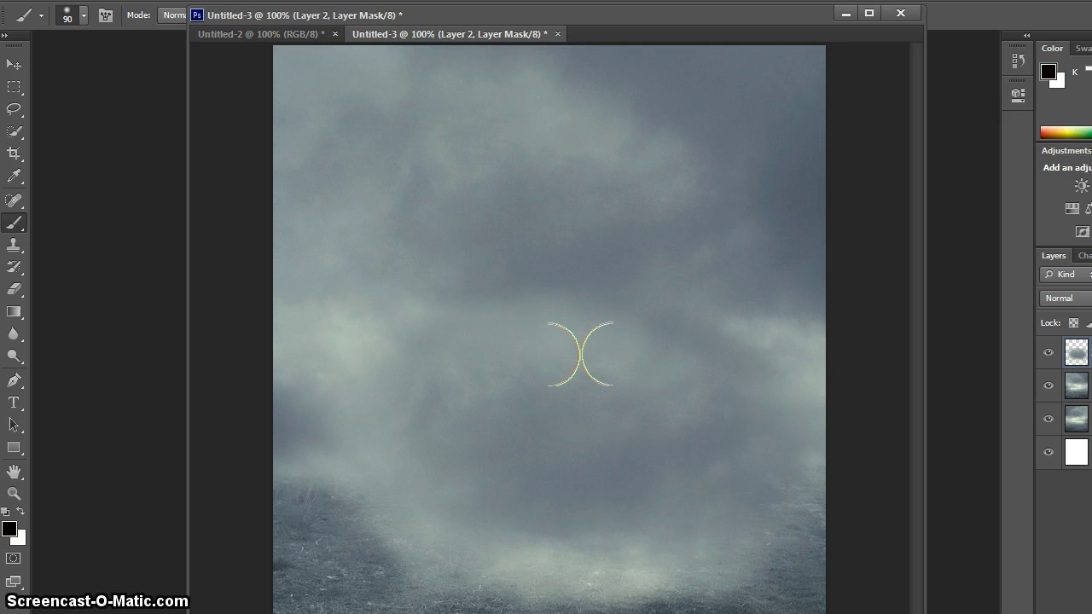
Free-transform Layer 2 to stretch the lowered clouds wider on both sides and slightly taller, past the canvas sides.
key(ctrl+t)
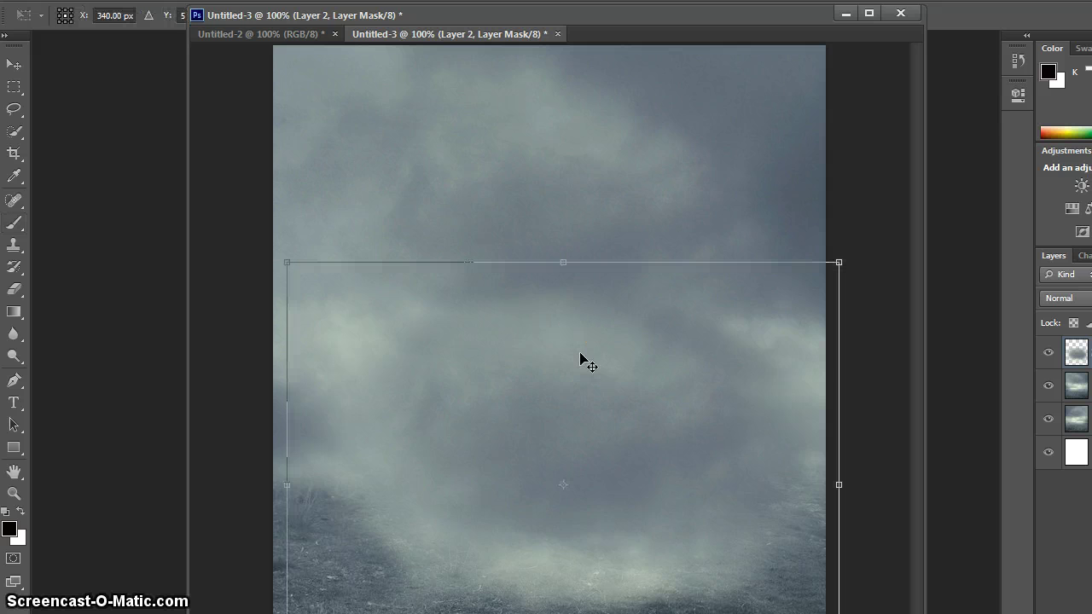
drag(285, 485, 224, 485)
drag(535, 262, 534, 236)
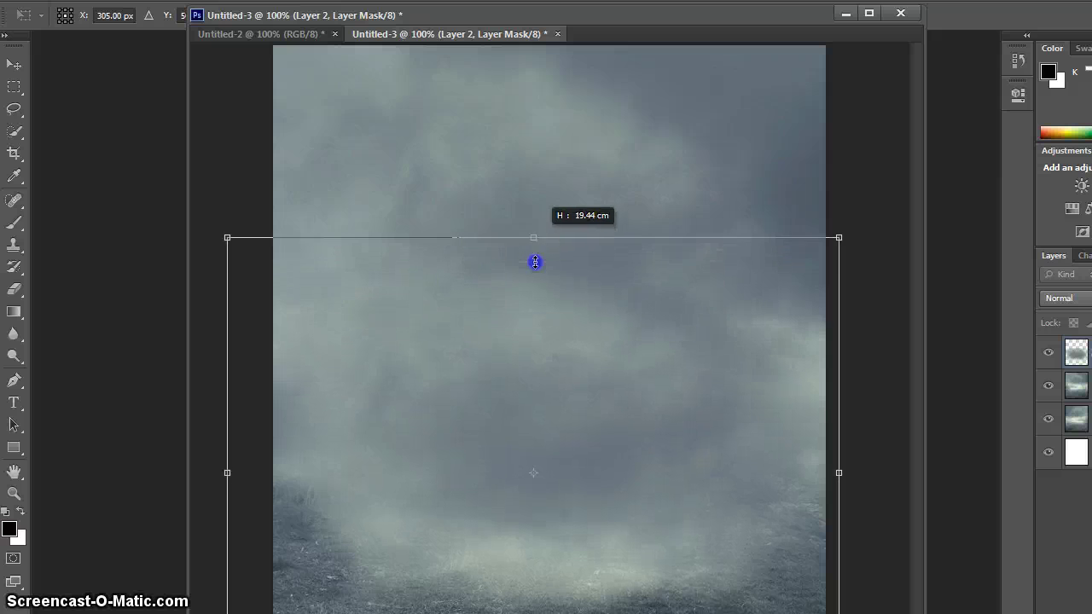
drag(841, 234, 896, 231)
key(Return)
key(b)
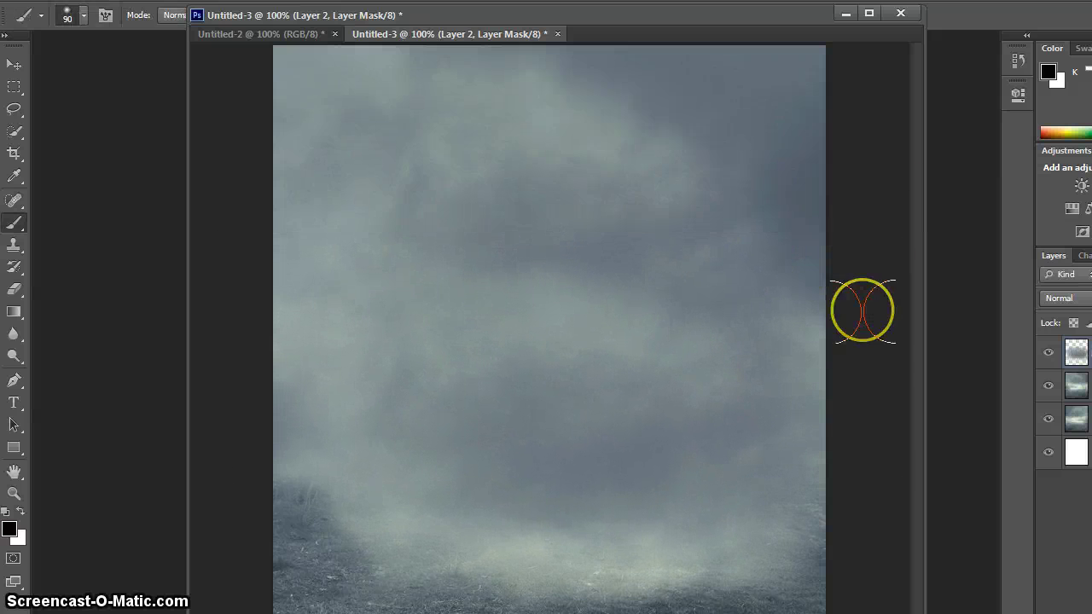
key(ctrl+minus)
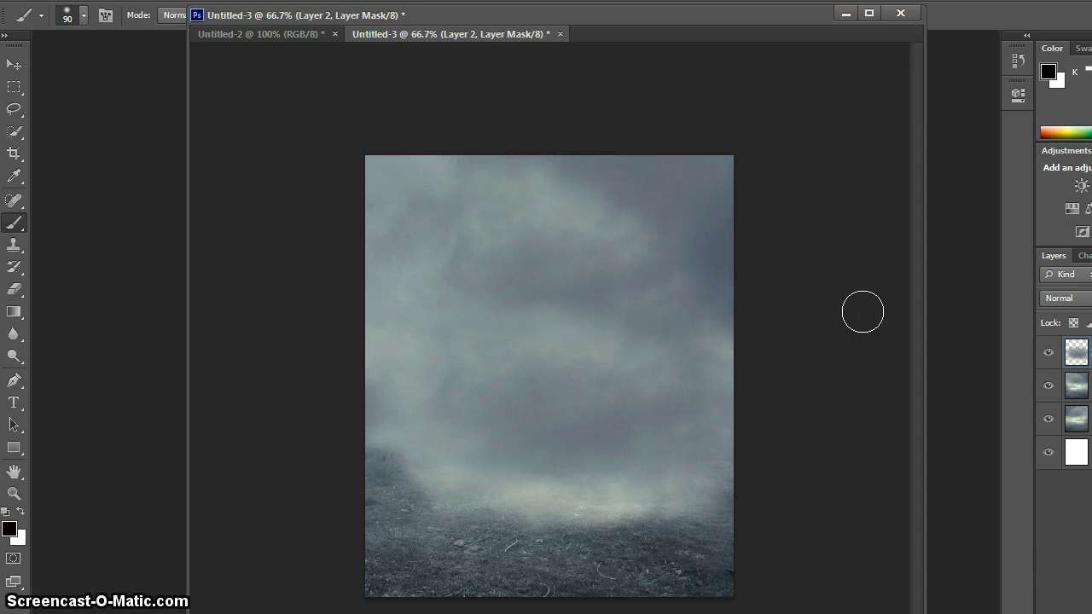
key(ctrl+minus)
key(ctrl+minus)
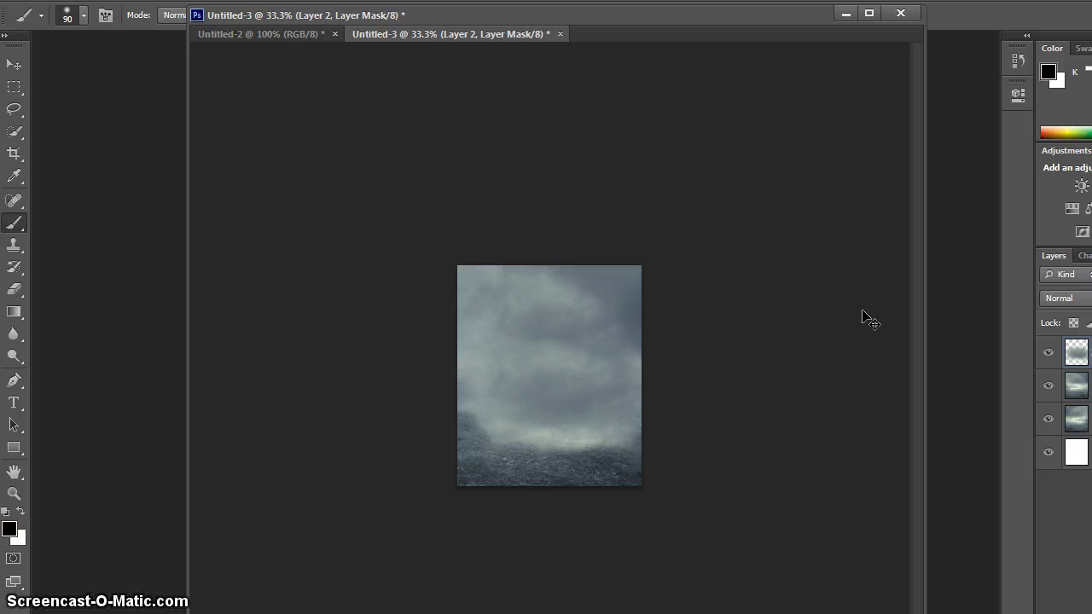
key(ctrl+plus)
key(ctrl+plus)
key(ctrl+plus)
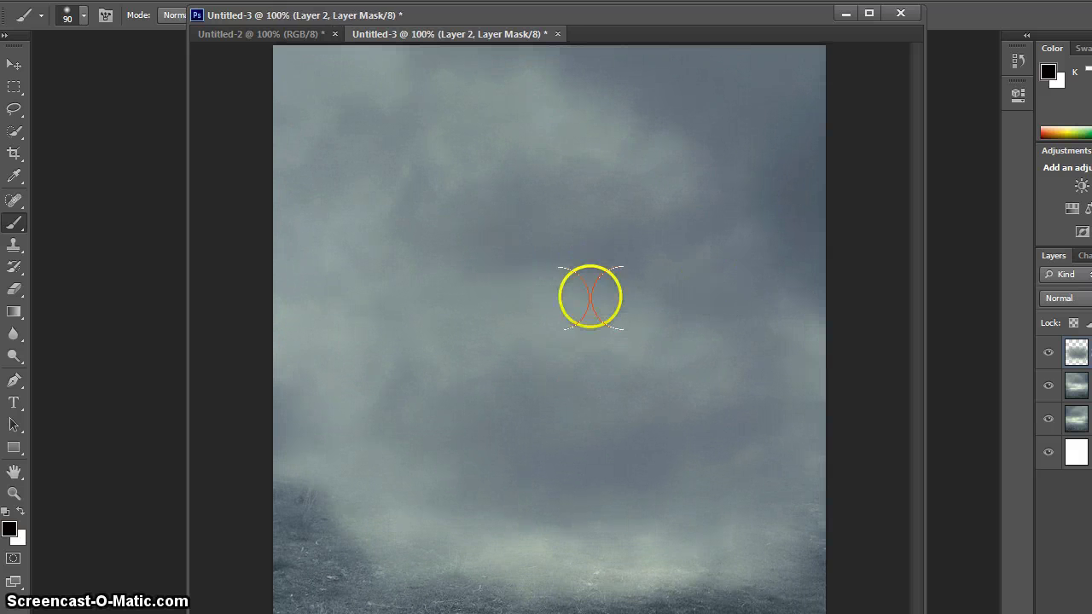
Switch to the browser and read the tutorial's Step 3 on which part of the forest stock to select.
key(alt+Tab)
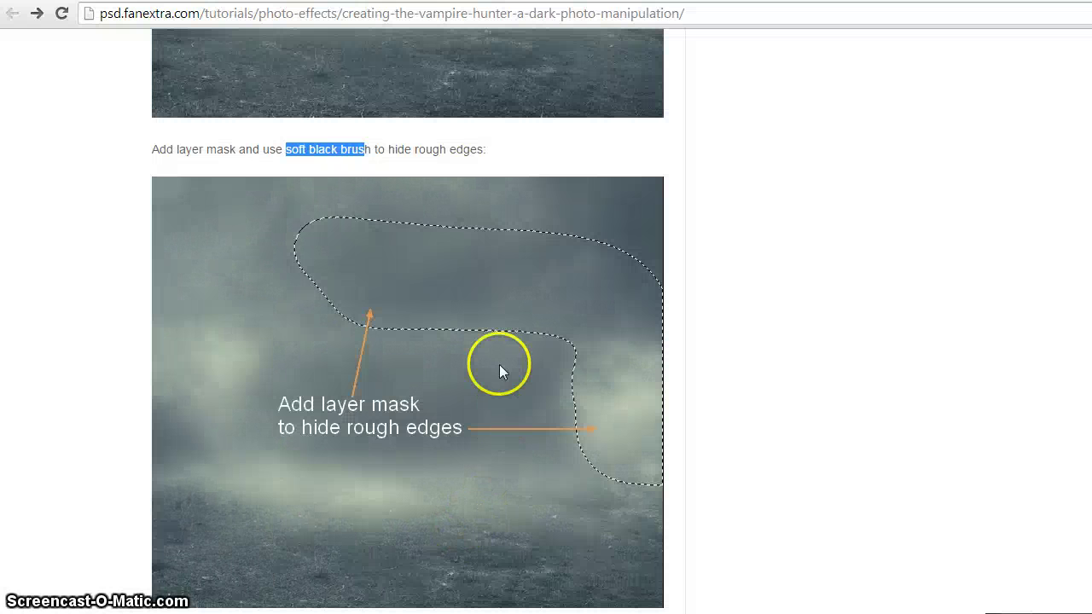
scroll(499, 364, down, 5)
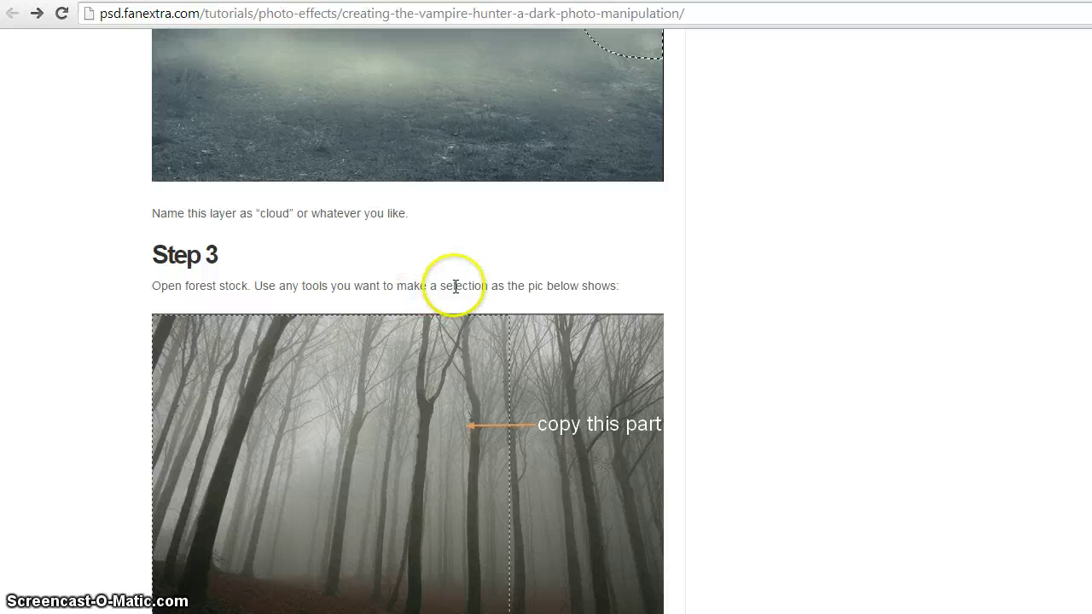
scroll(453, 285, down, 1)
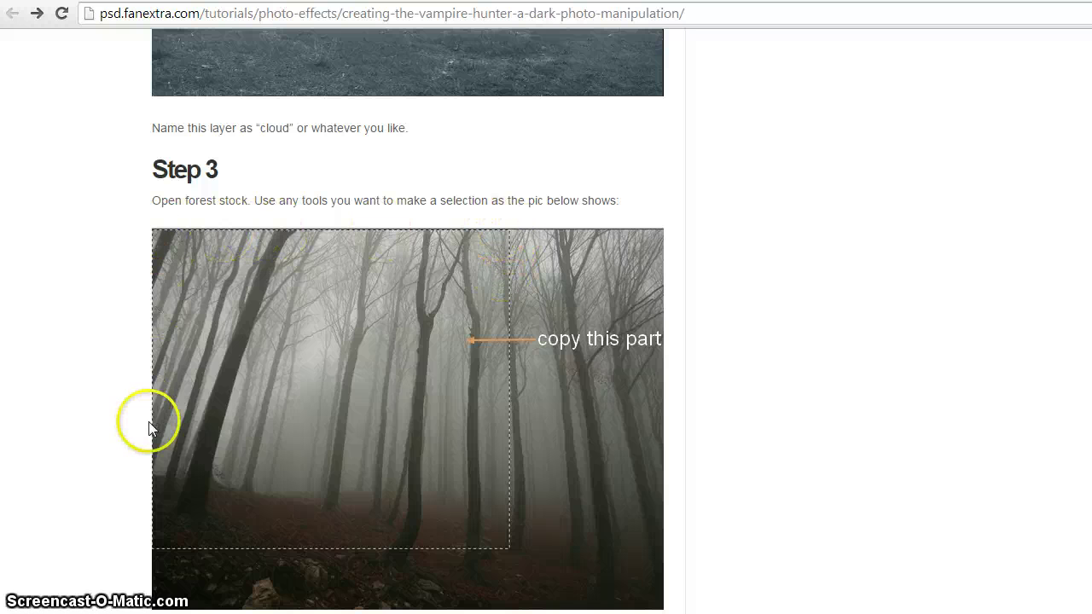
Open the Forest stock from the tutorial's resource list and copy the foggy forest image.
scroll(381, 388, up, 15)
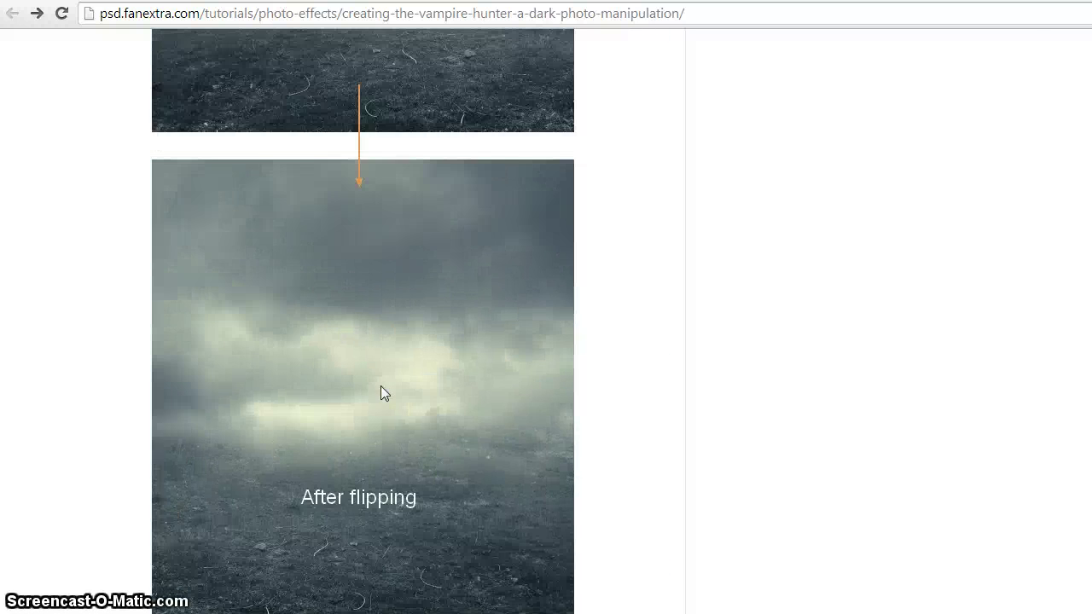
scroll(382, 390, up, 6)
scroll(382, 390, down, 1)
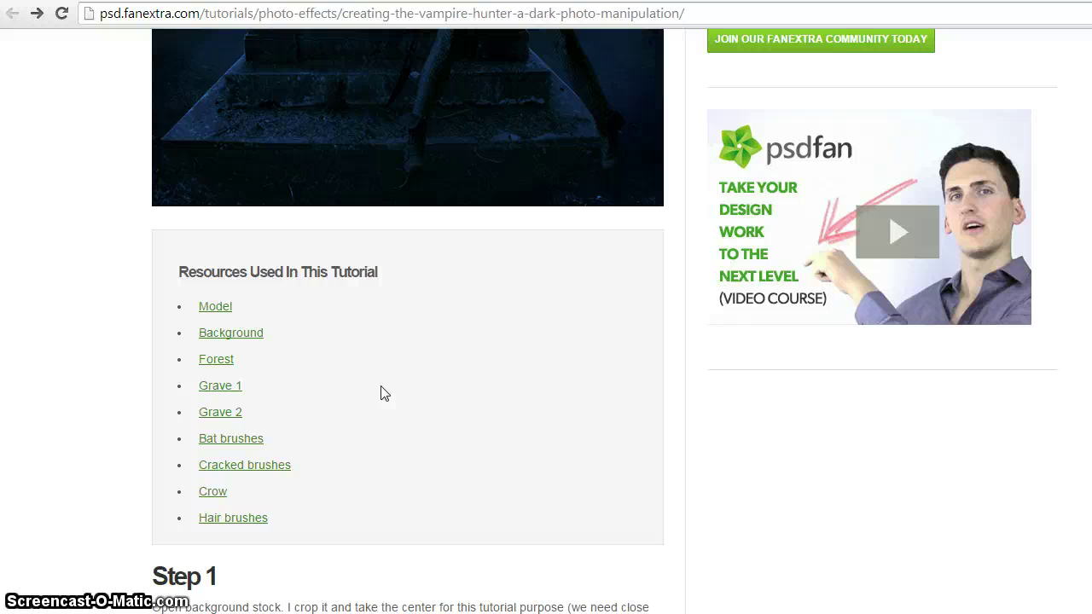
click(218, 334)
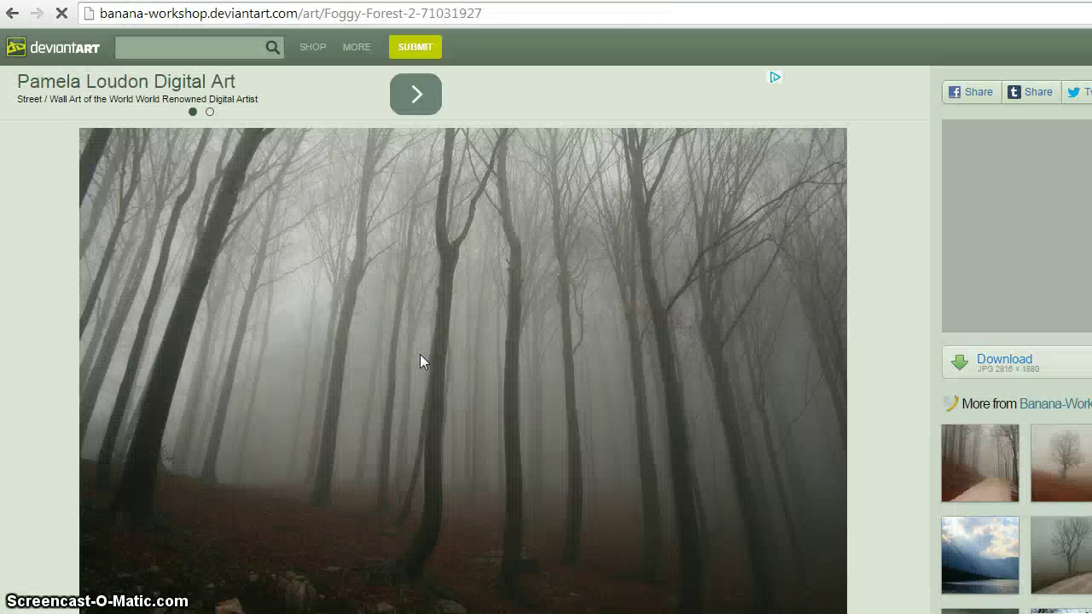
right_click(420, 354)
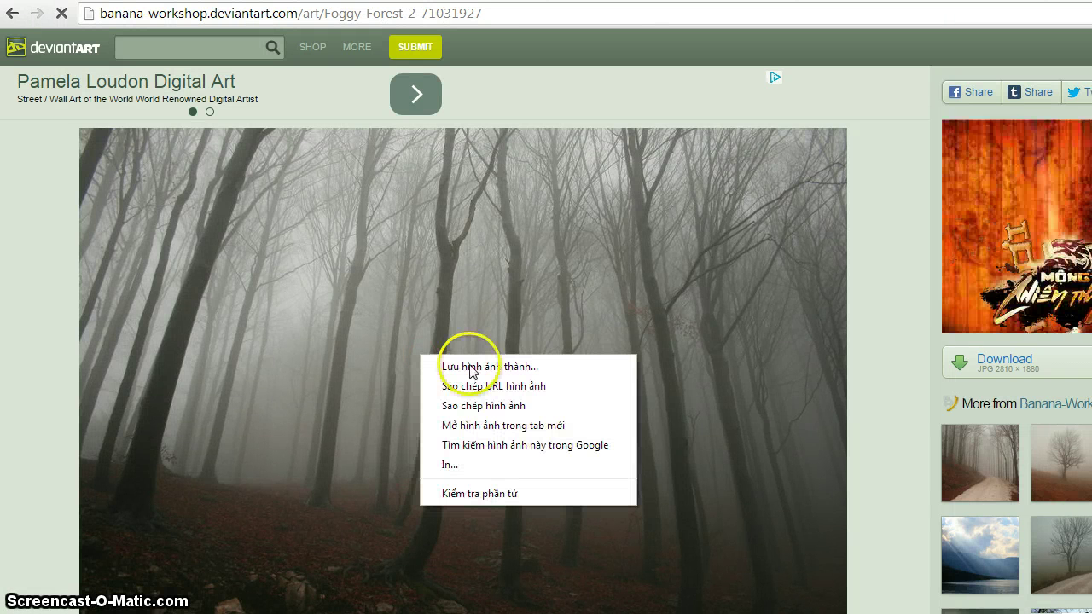
click(497, 412)
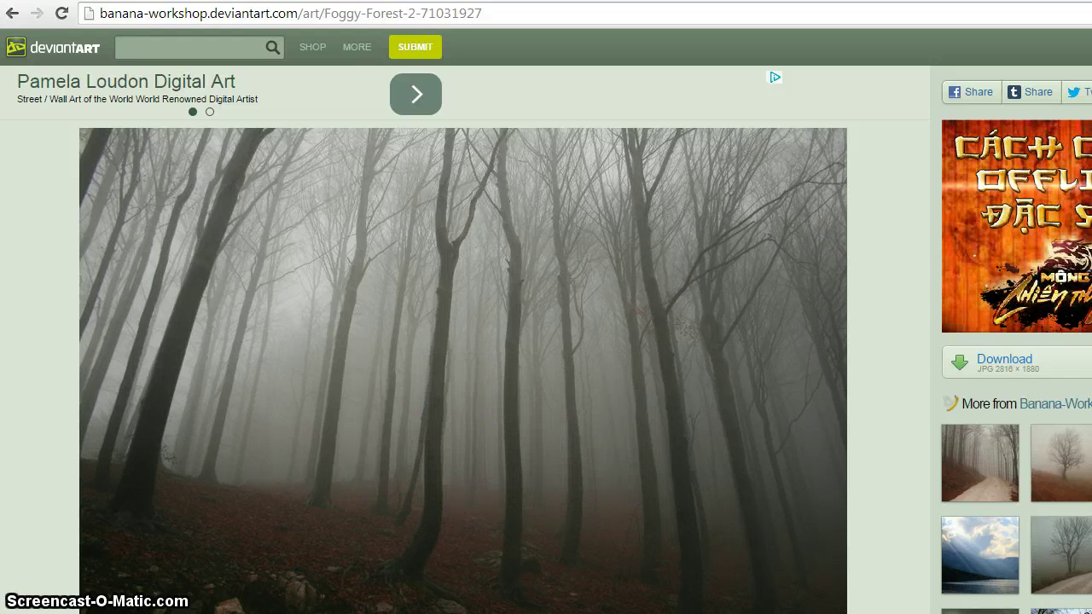
Switch to Photoshop, create a new document and paste the copied forest image into it.
click(251, 597)
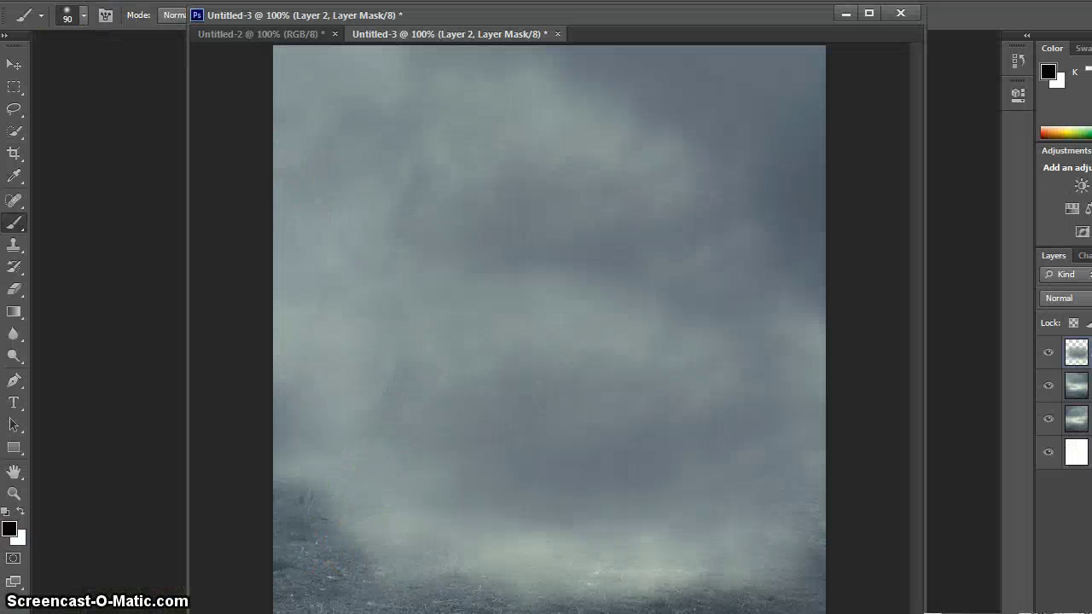
click(55, 2)
click(55, 8)
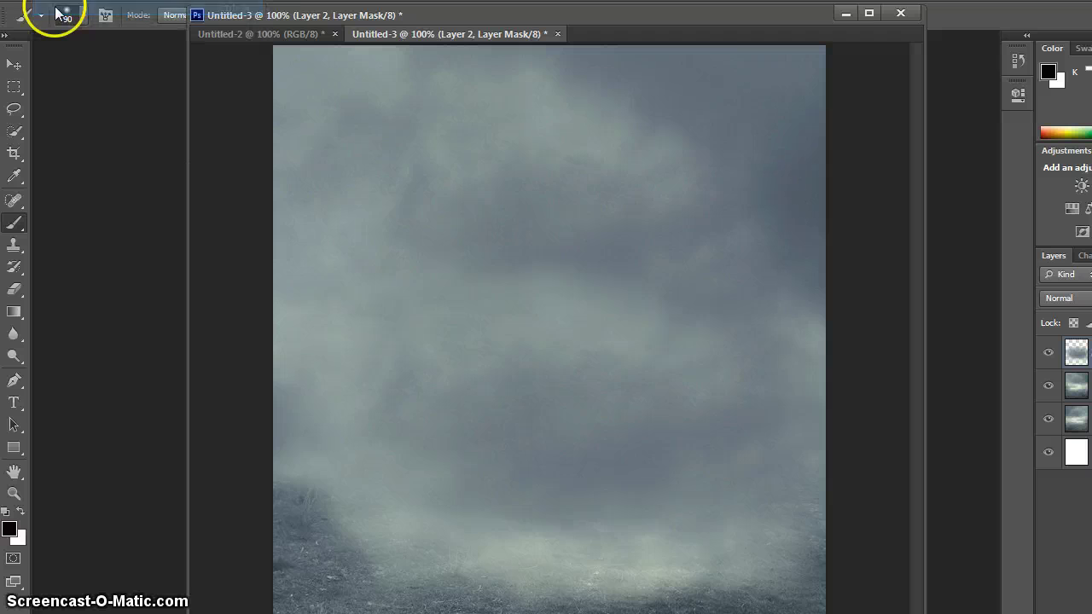
click(765, 165)
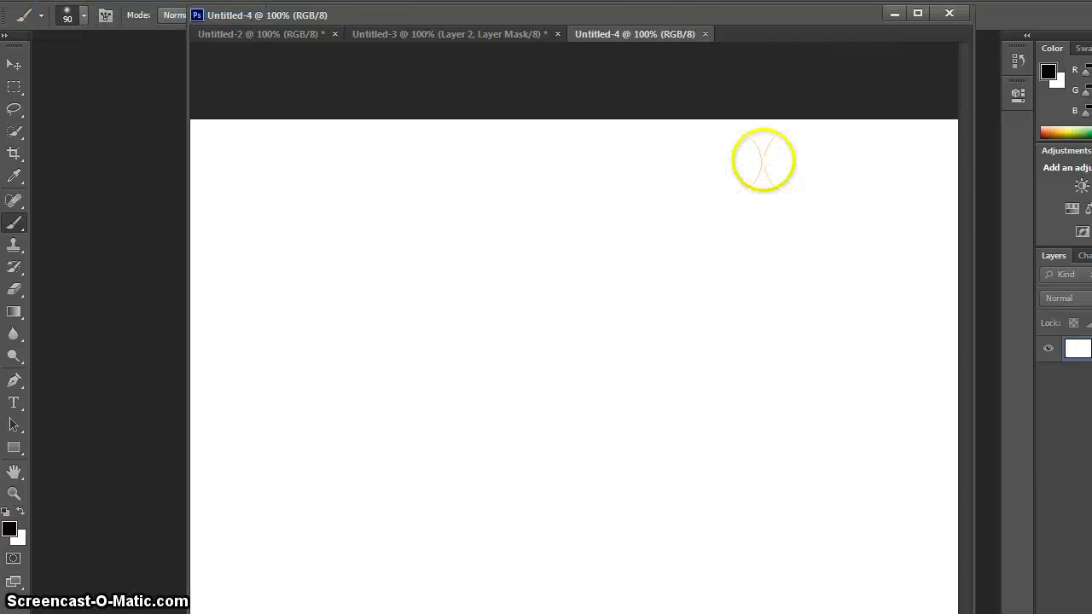
key(ctrl+v)
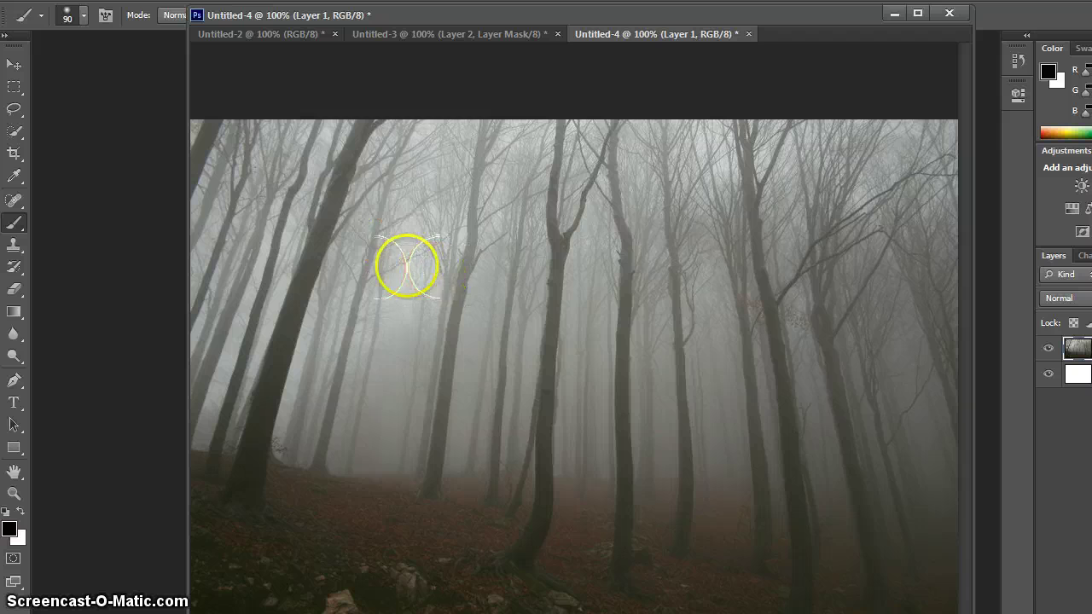
Select the upper-left part of the forest photo with a rectangular marquee and copy it to a new layer.
click(17, 88)
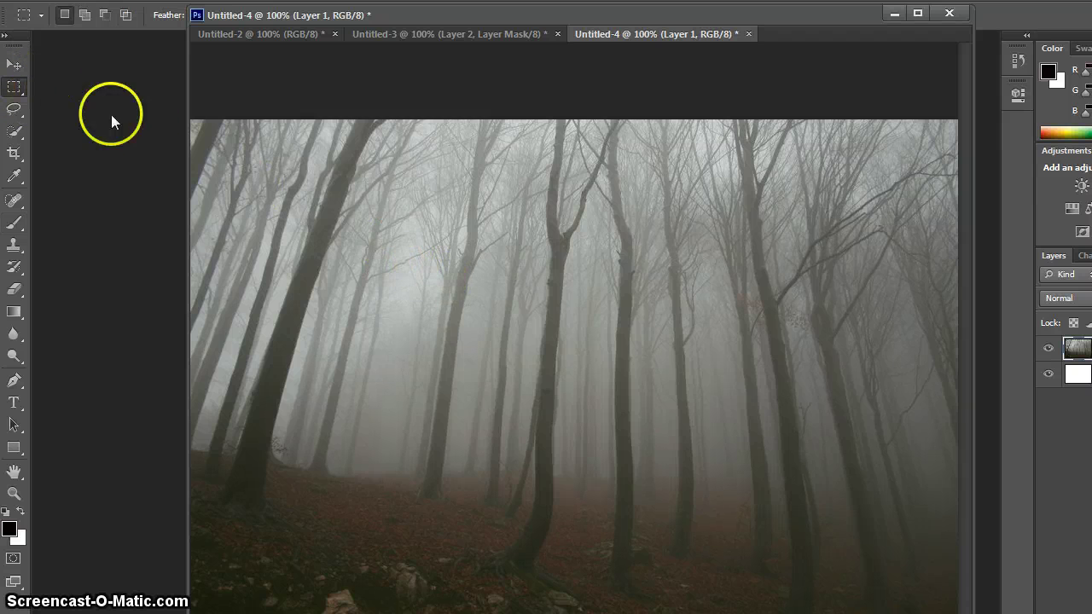
drag(198, 126, 621, 564)
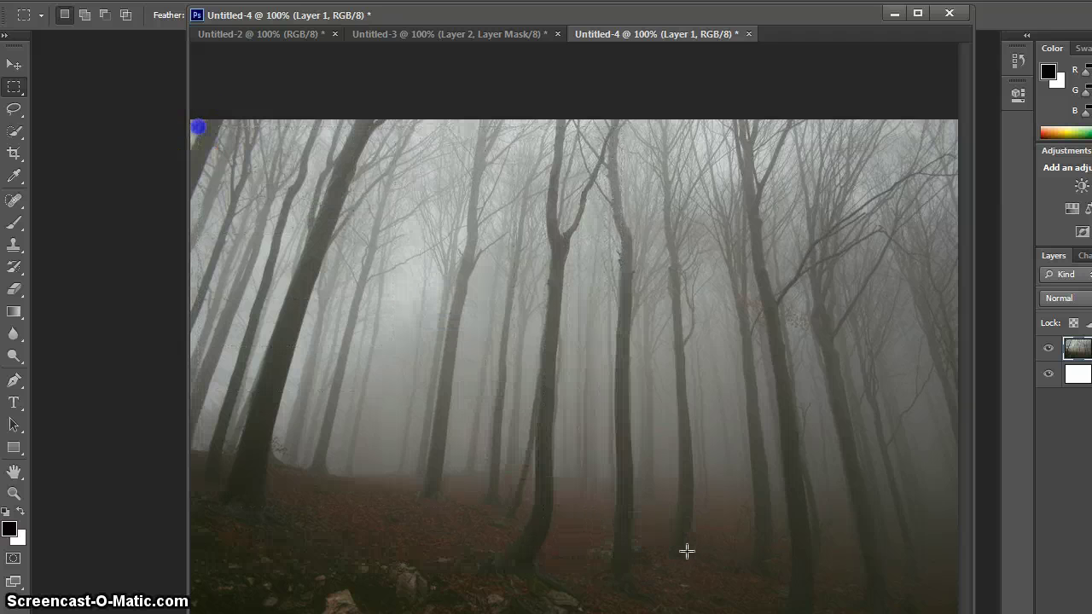
right_click(424, 378)
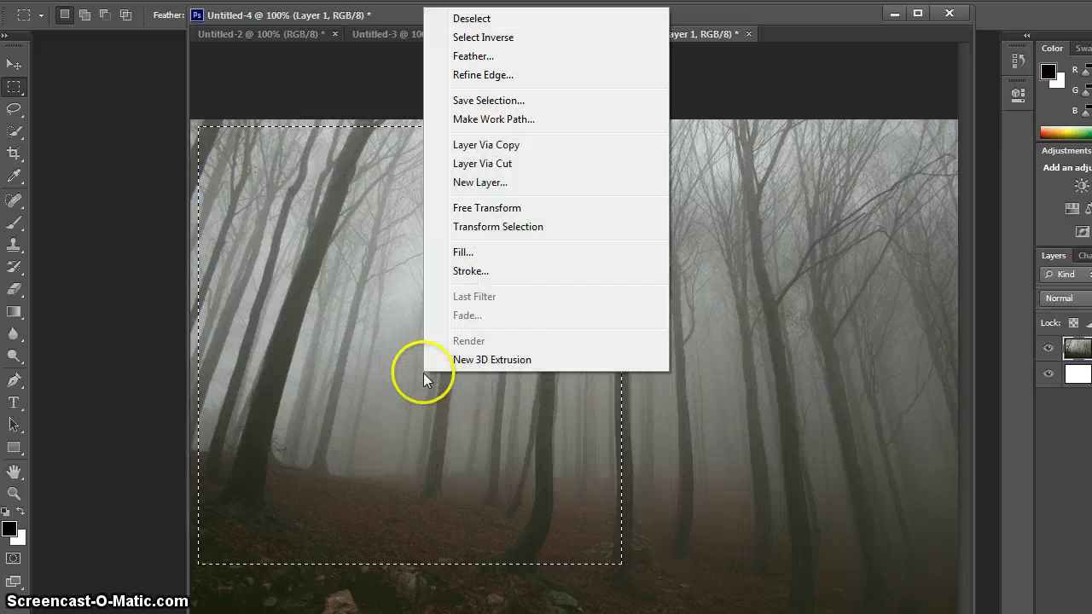
click(479, 145)
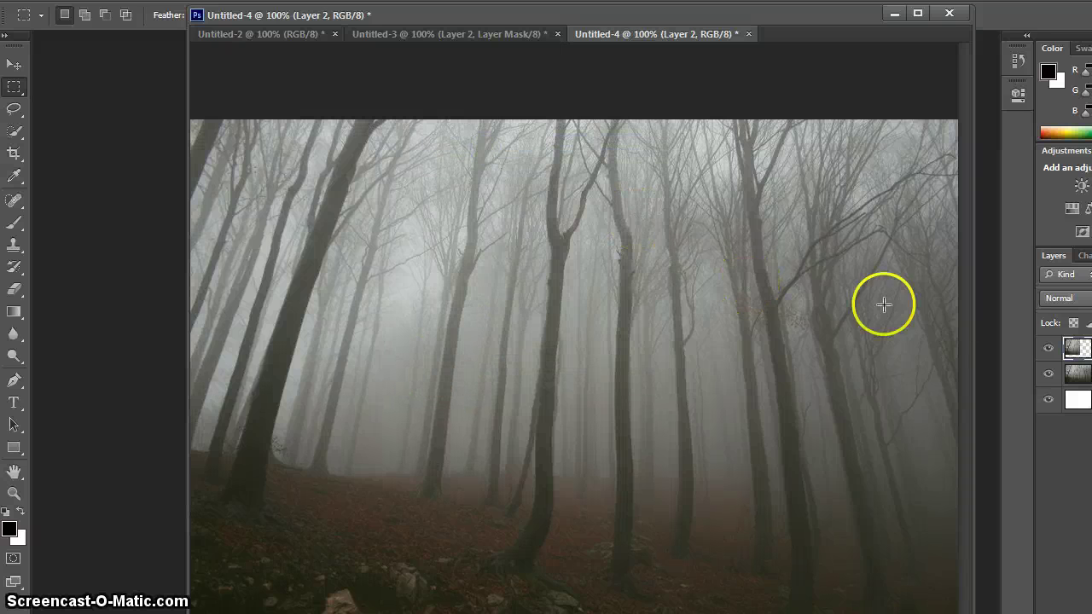
Hide the full forest photo's layer so only the copied section shows over the white background.
click(1047, 374)
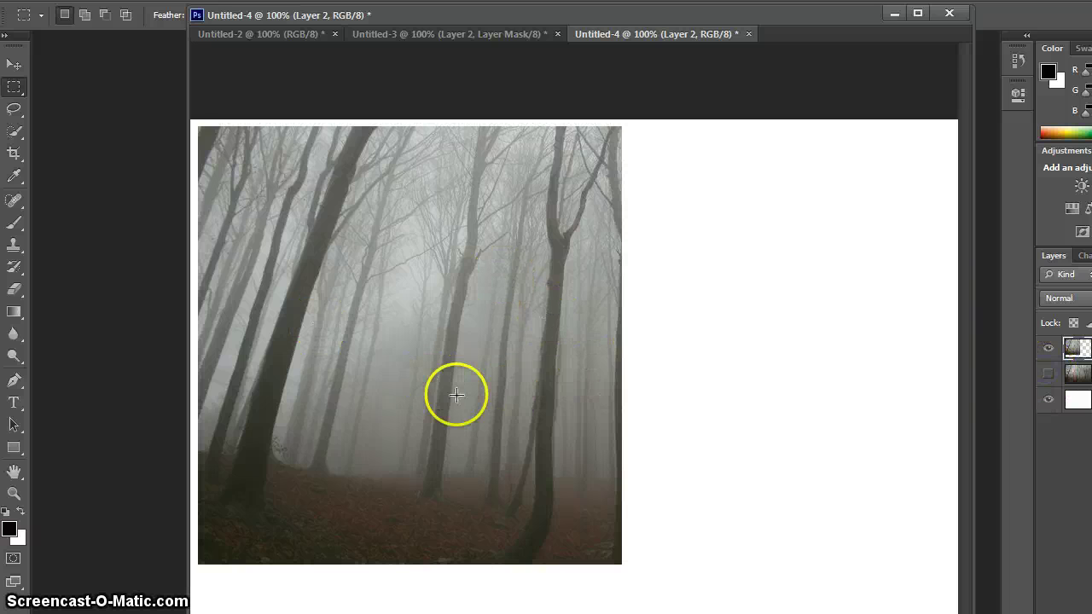
click(1048, 373)
click(1048, 373)
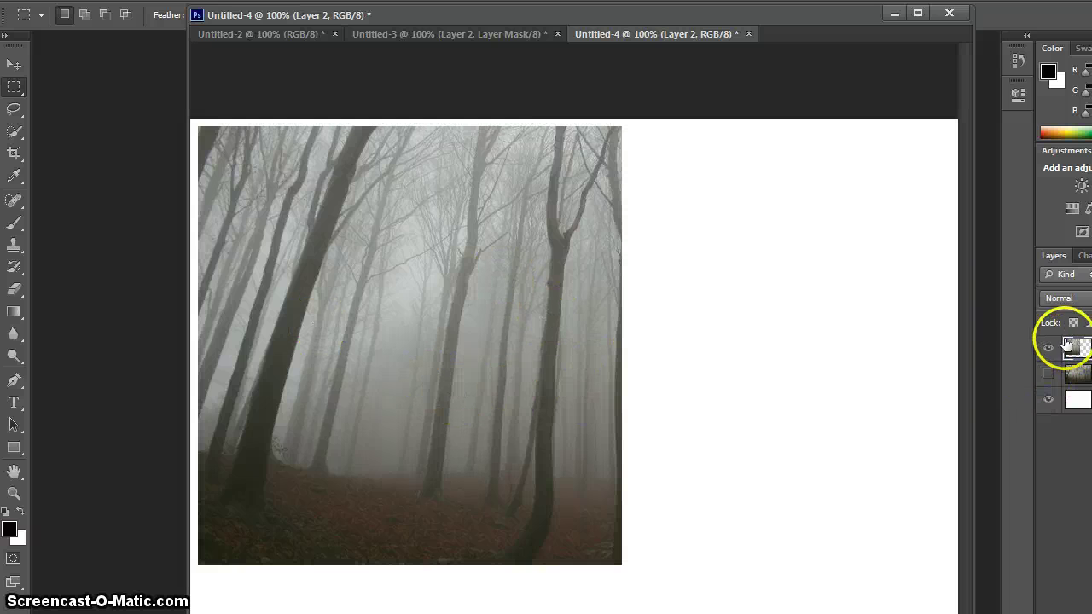
Activate the Move tool and shift the document window lower in the workspace.
click(15, 63)
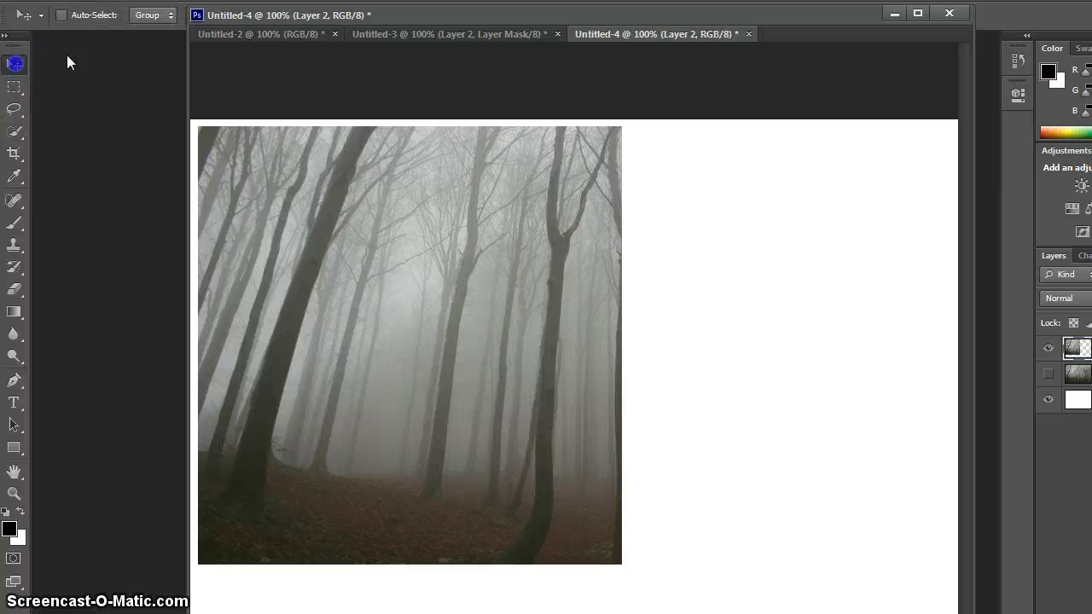
drag(366, 16, 340, 139)
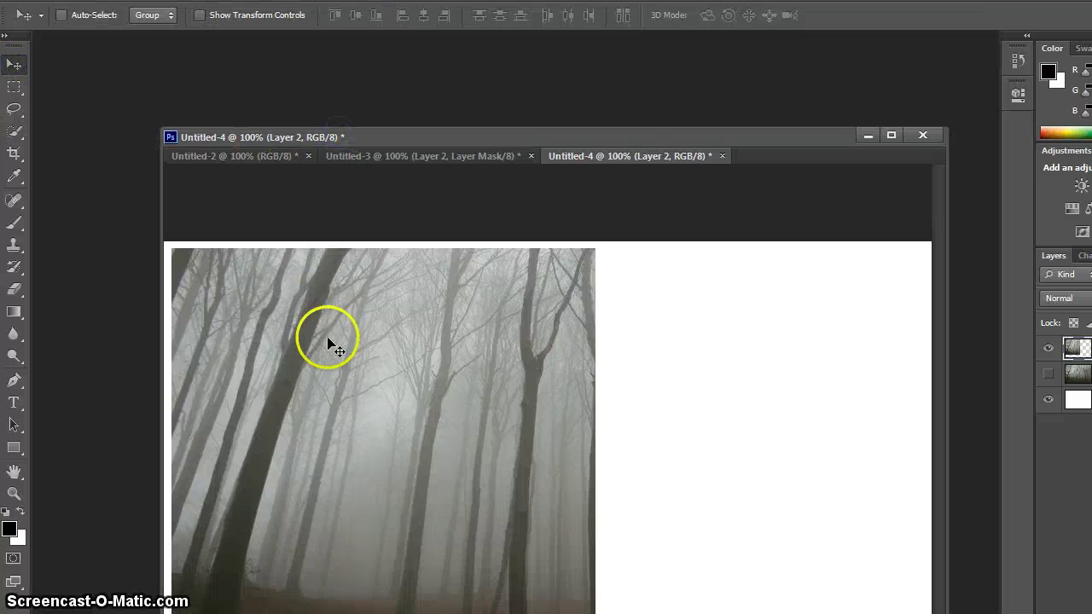
Try moving the copied forest section toward the middle of Untitled-4, and undo the move.
drag(330, 342, 477, 430)
mouse_move(337, 613)
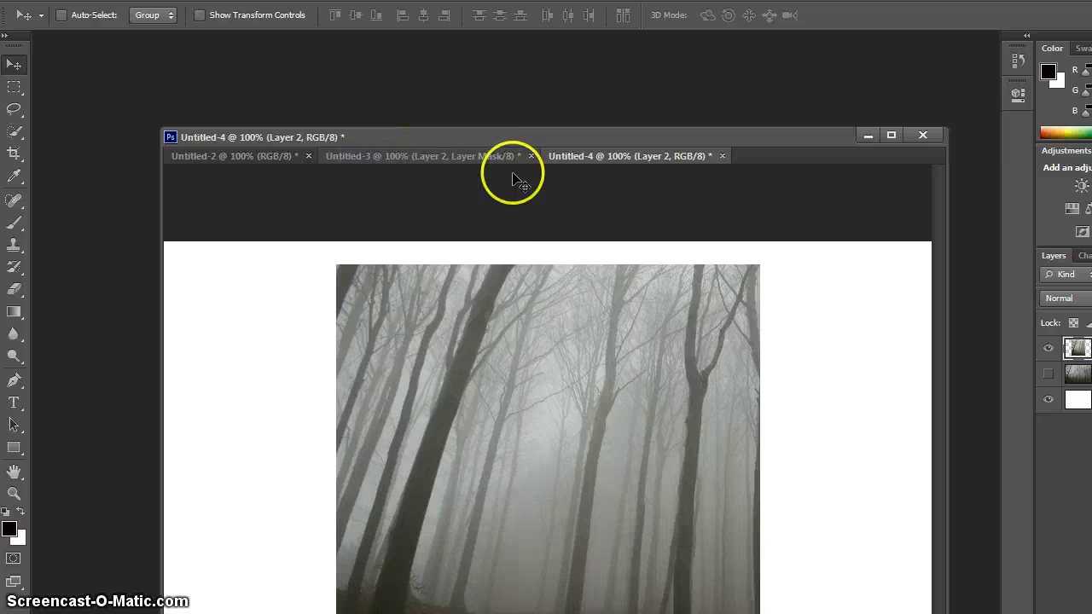
key(ctrl+z)
Transfer the copied forest section from Untitled-4 into Untitled-3 and place it against the canvas's right edge near the top.
click(454, 159)
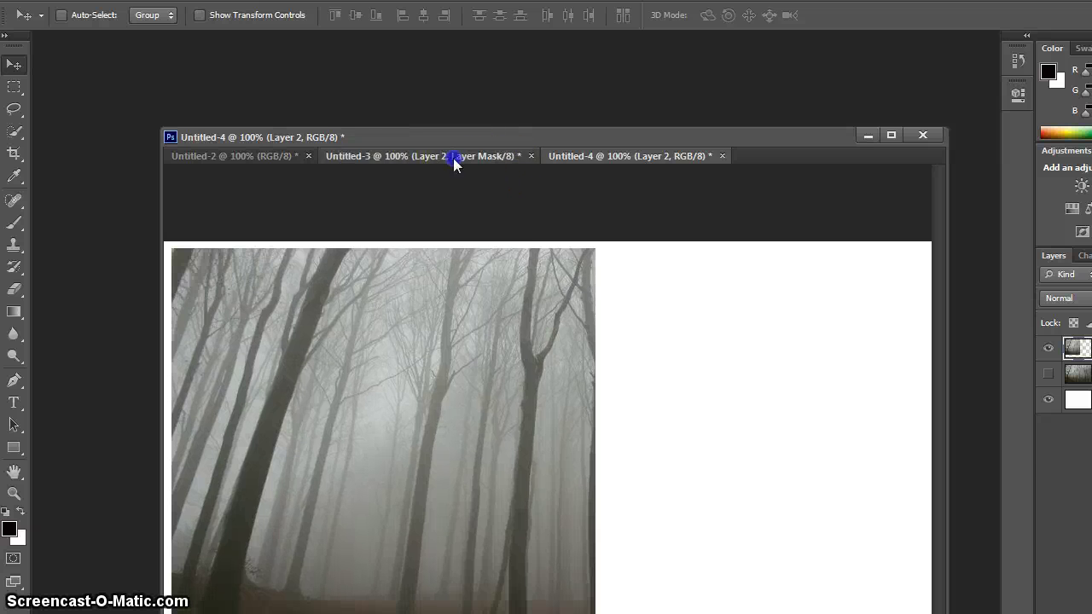
click(583, 156)
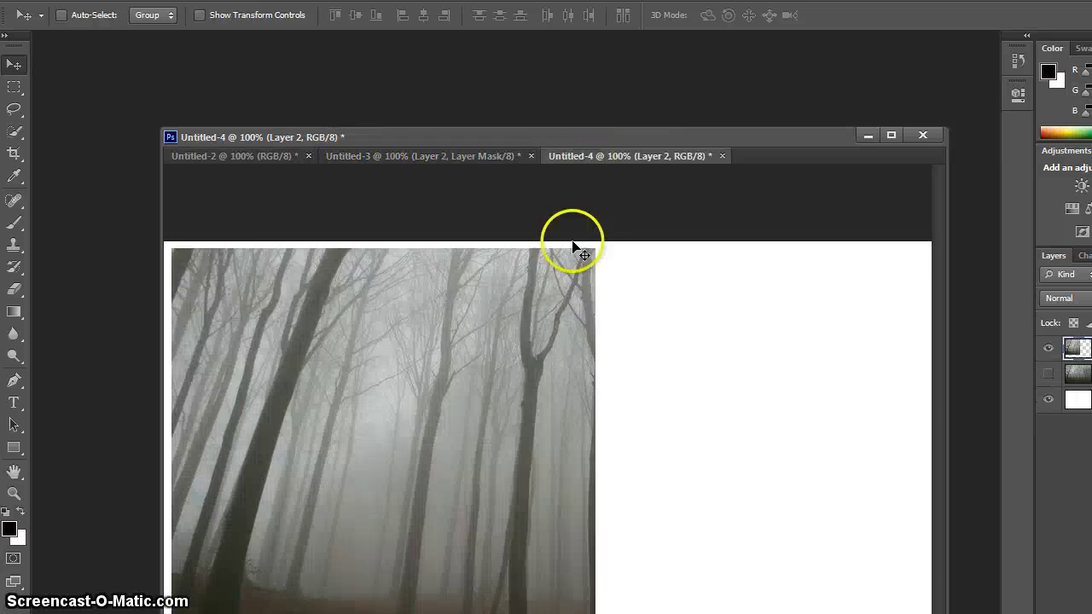
drag(468, 410, 583, 387)
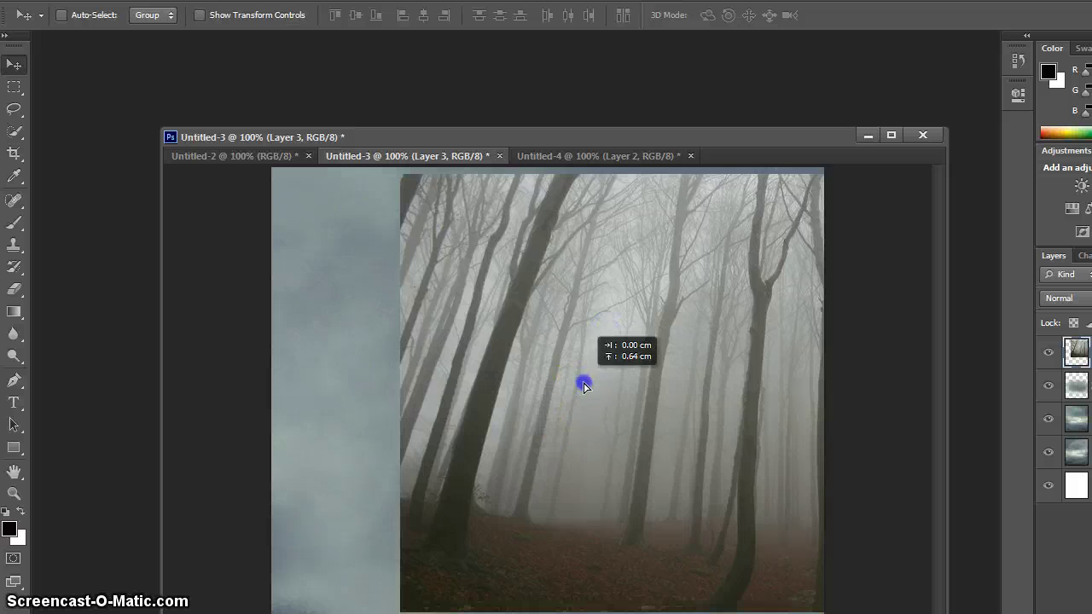
Shift the document window higher in the workspace and move the forest section inward and slightly down from the canvas's right edge.
drag(611, 137, 607, 74)
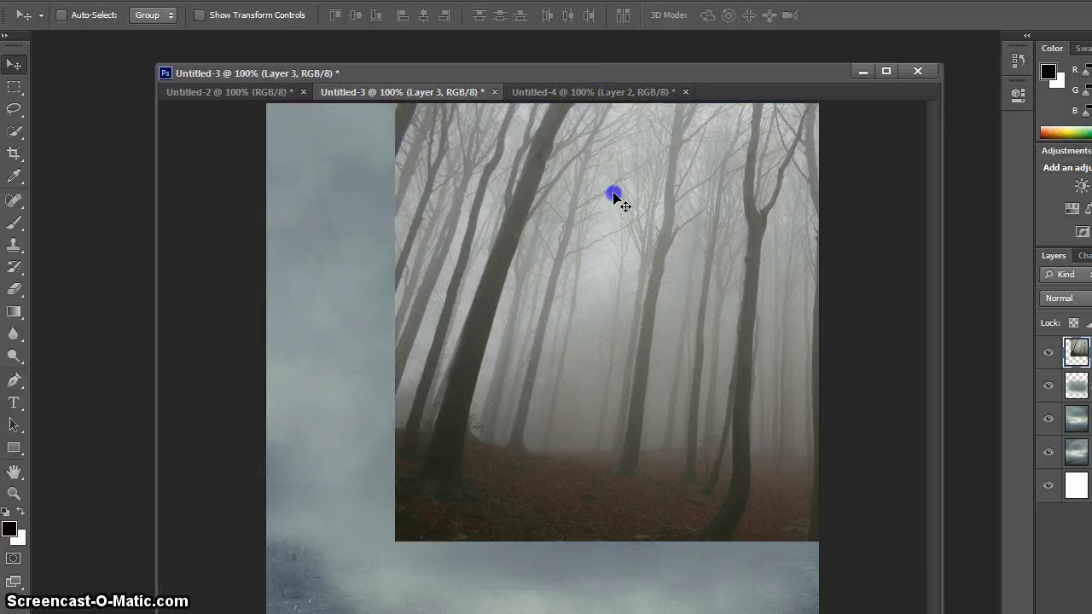
drag(616, 198, 550, 220)
drag(451, 308, 514, 312)
Switch to the browser and return from the Foggy Forest 2 page to the Vampire Hunter tutorial.
click(471, 375)
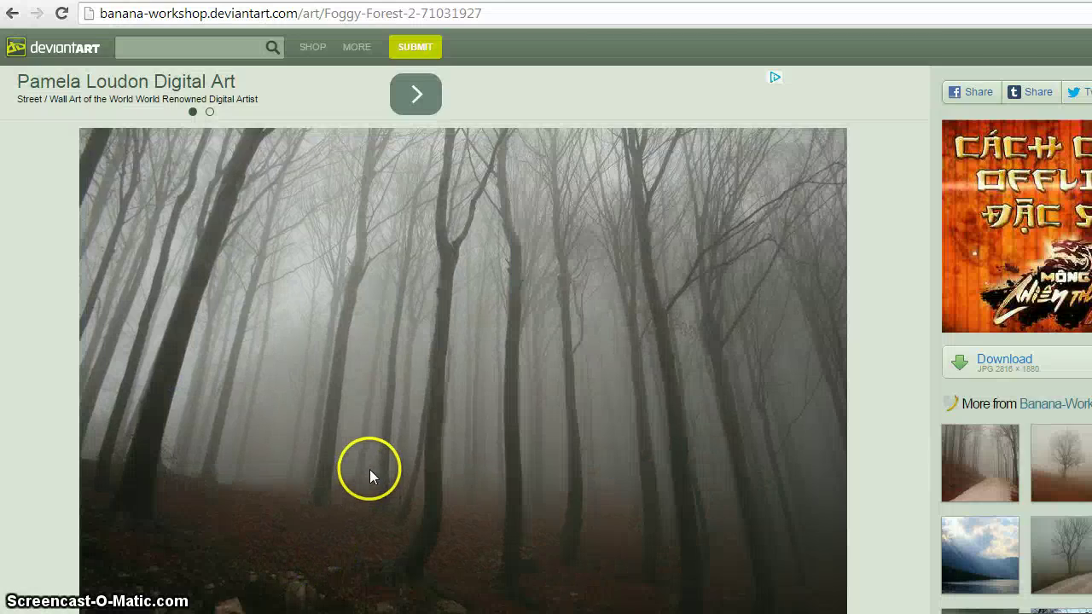
scroll(369, 469, down, 2)
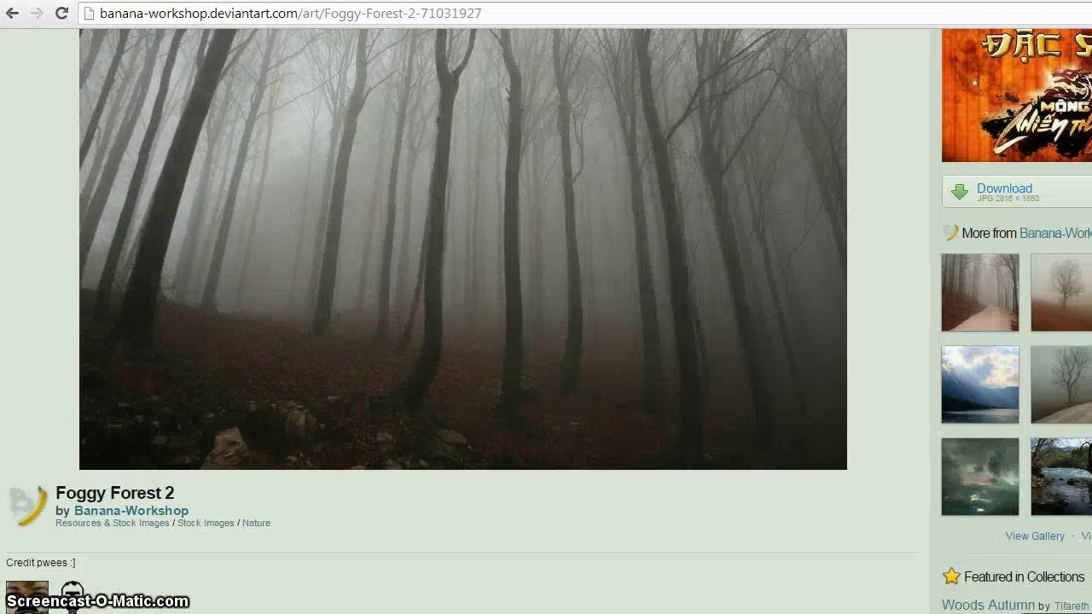
click(10, 14)
Examine the tutorial's Step 3 instructions and pictures for placing, transforming, fading and masking the forest on the right side.
scroll(260, 260, down, 15)
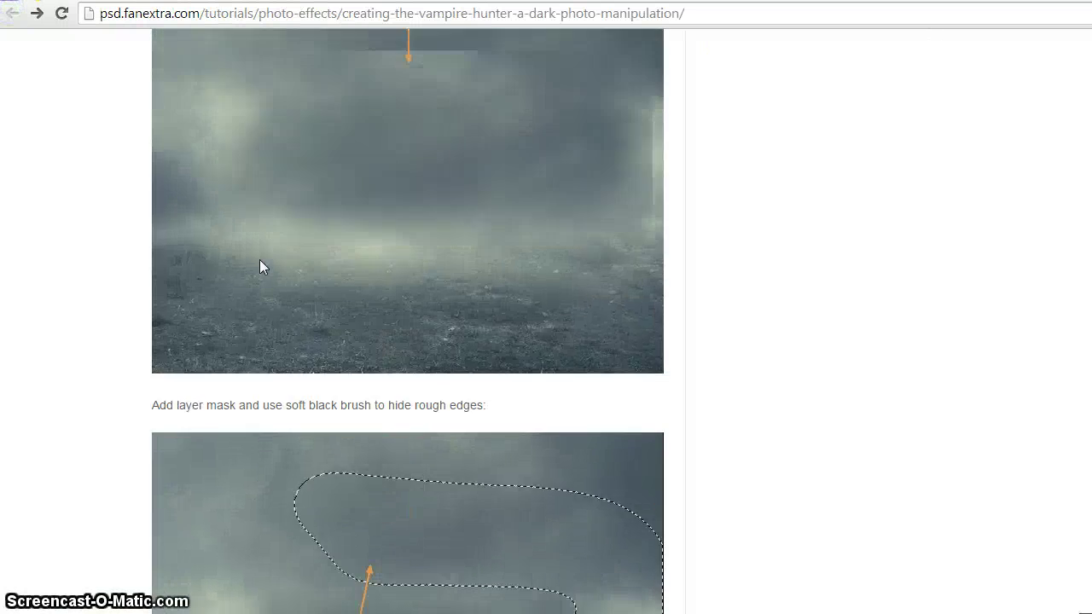
scroll(260, 265, down, 14)
scroll(260, 266, up, 5)
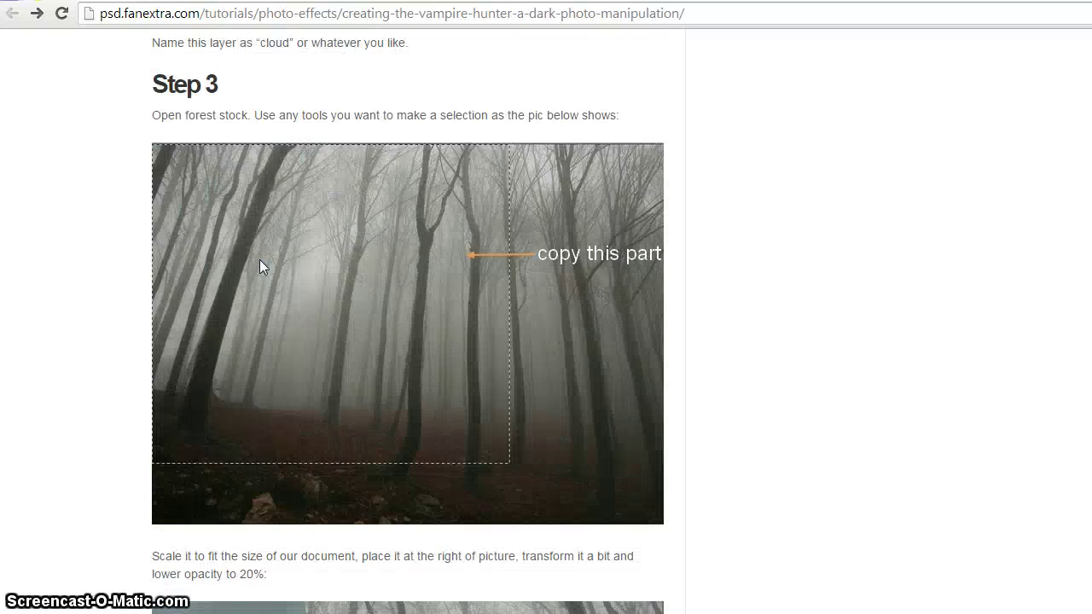
scroll(260, 261, down, 6)
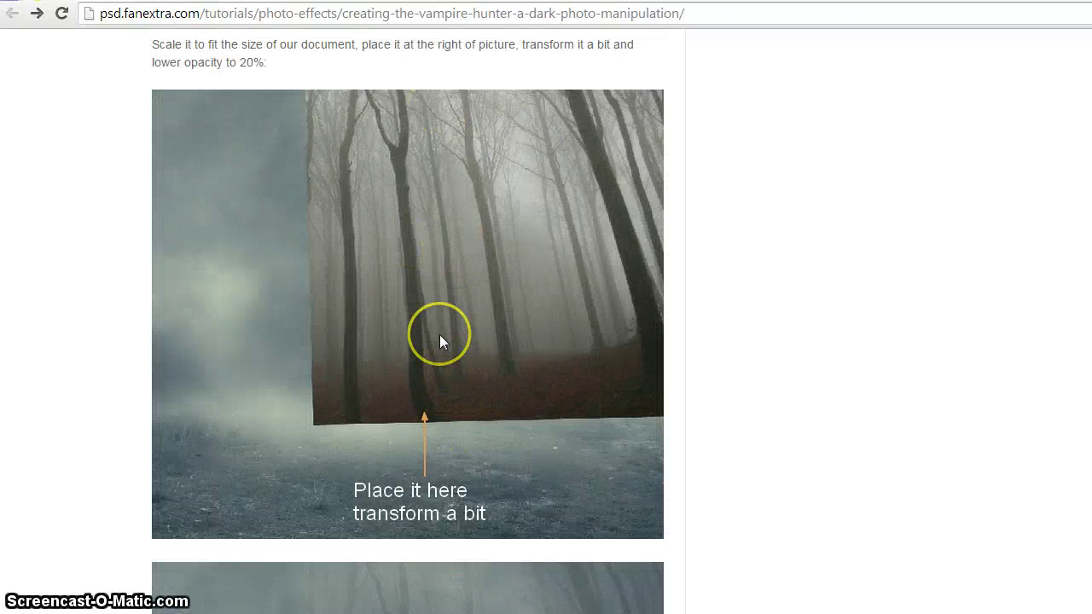
scroll(442, 341, down, 4)
scroll(441, 341, down, 2)
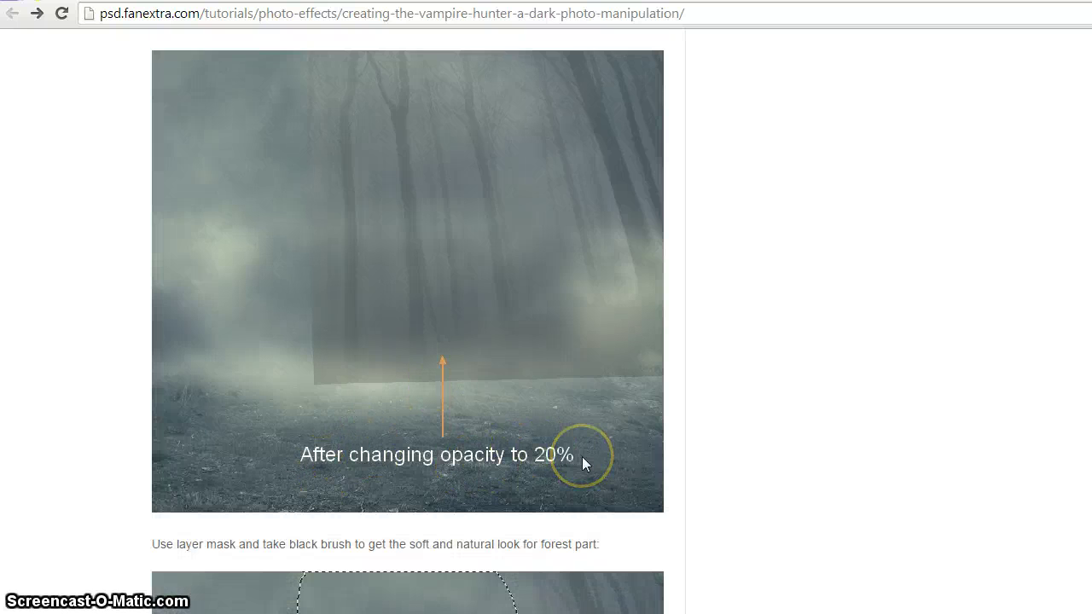
scroll(583, 459, down, 3)
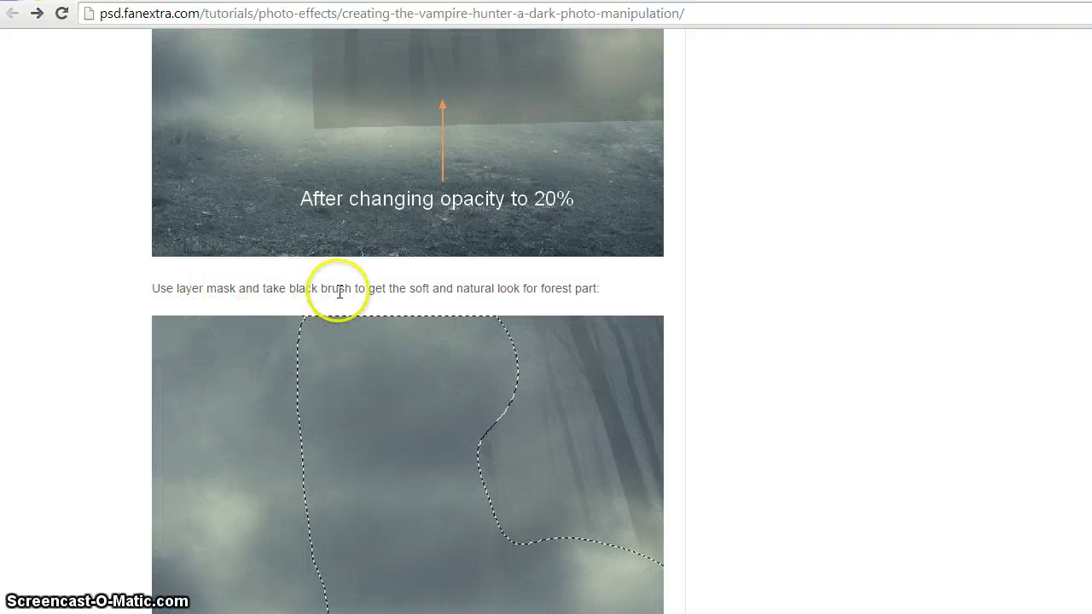
scroll(464, 305, down, 1)
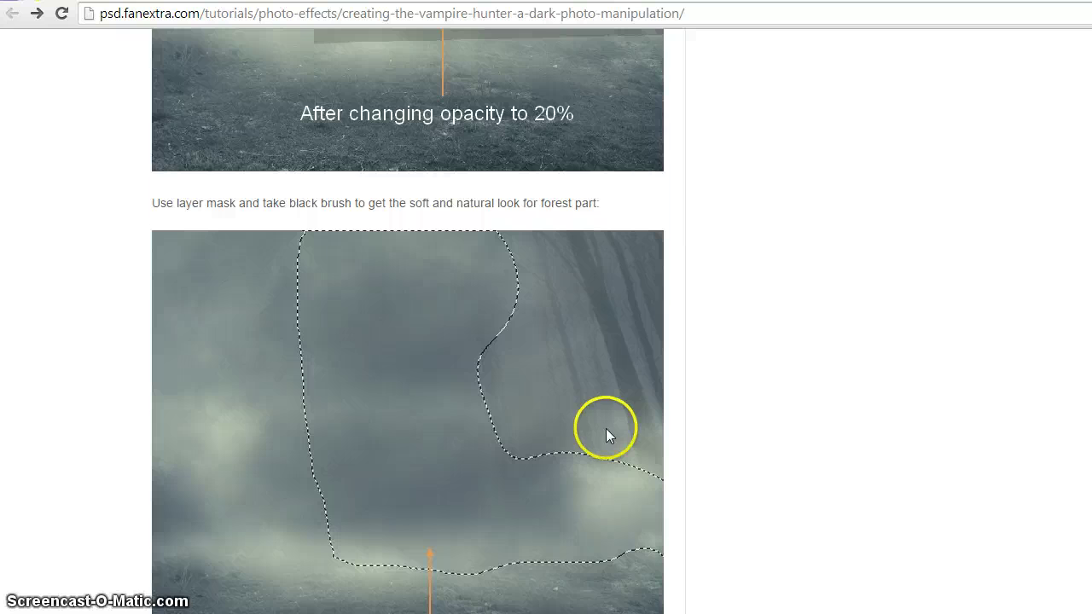
scroll(606, 428, down, 2)
scroll(607, 347, down, 6)
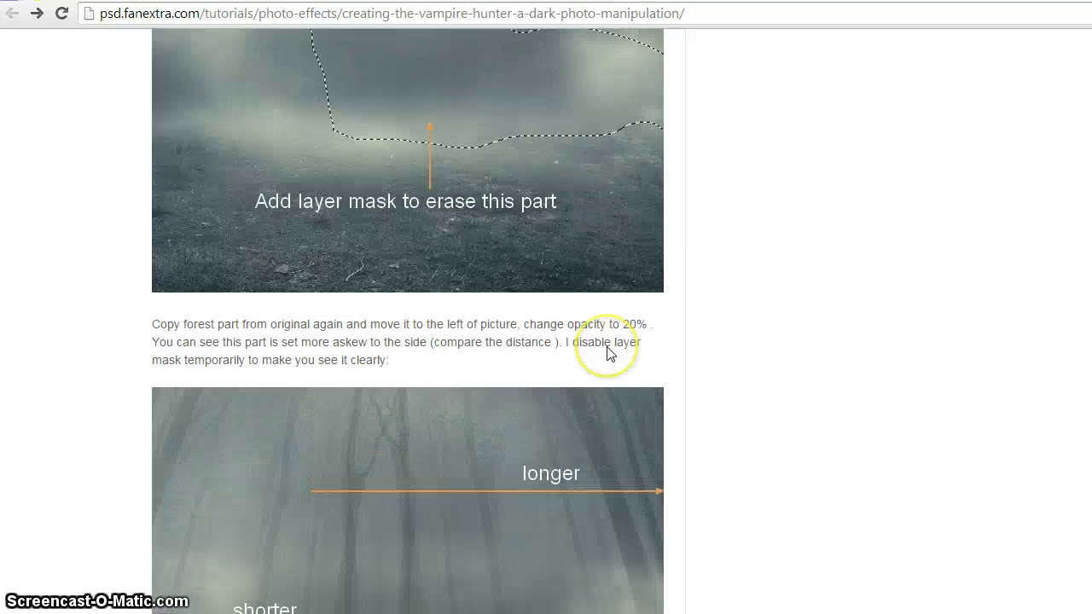
scroll(606, 346, up, 6)
scroll(607, 347, up, 1)
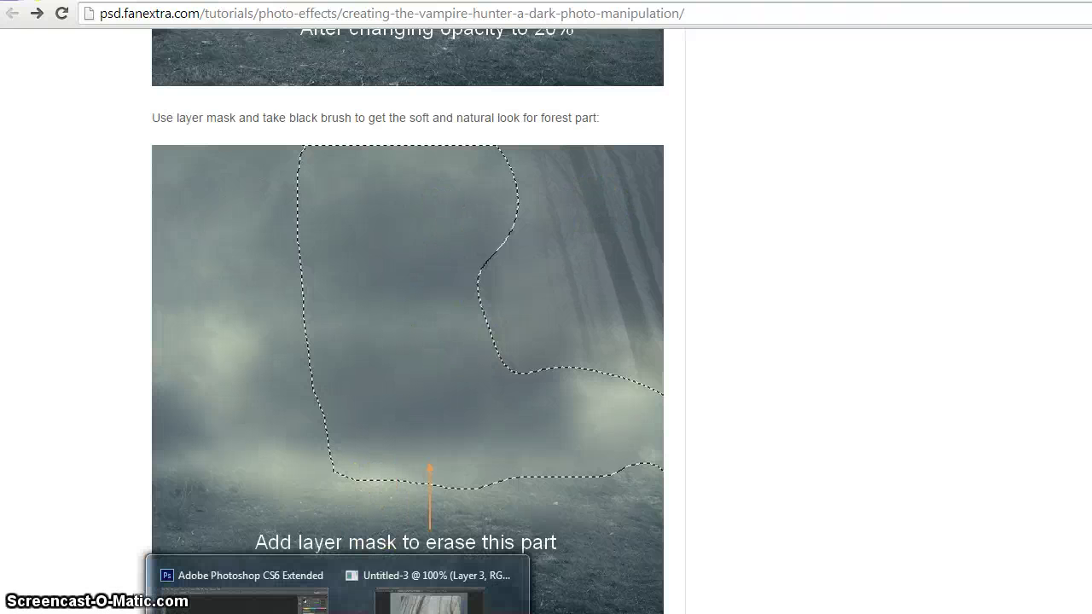
Switch back to Photoshop, lower Layer 3's opacity to 20% and align the forest with the canvas's top and right edges.
click(427, 579)
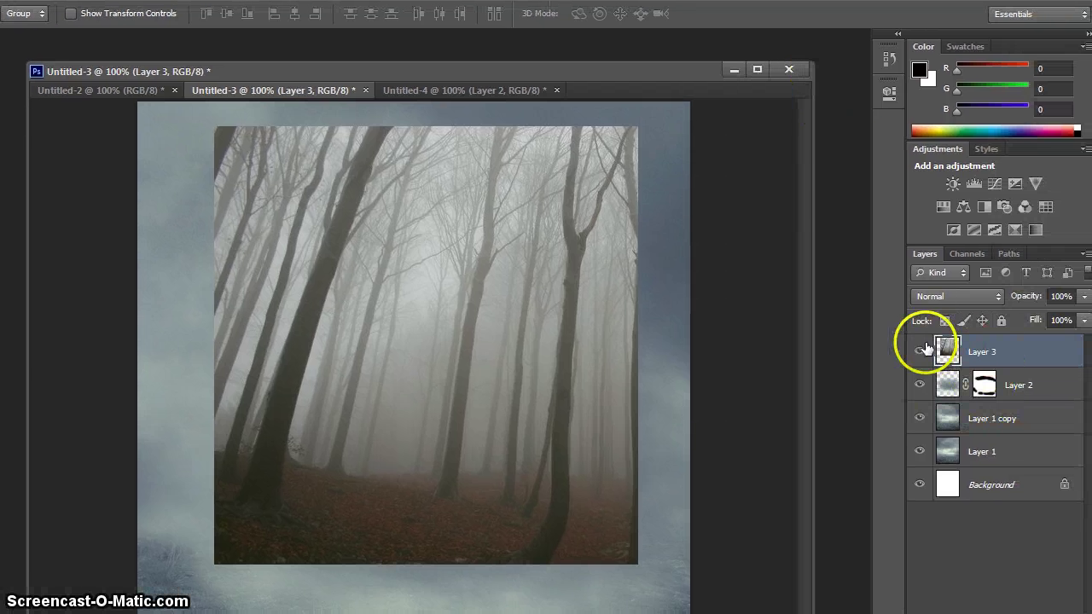
click(1083, 296)
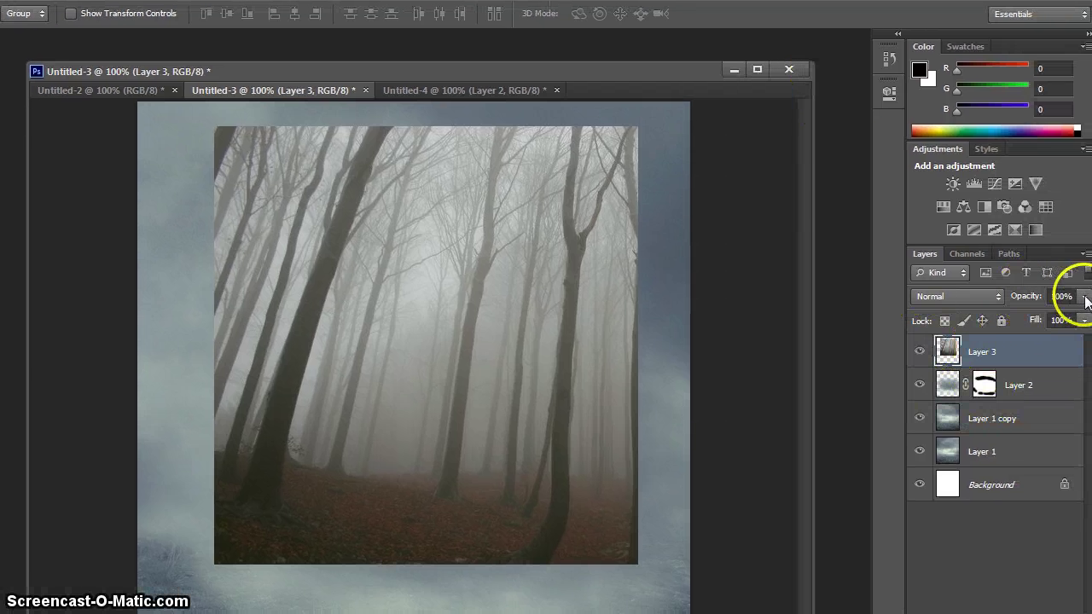
drag(1087, 319, 1087, 320)
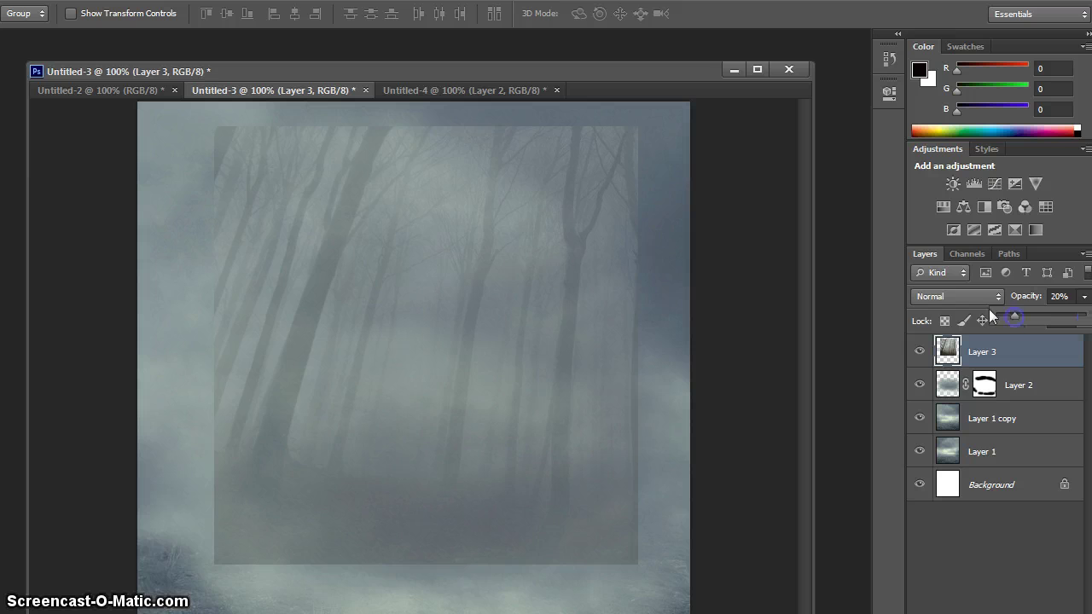
drag(470, 264, 524, 239)
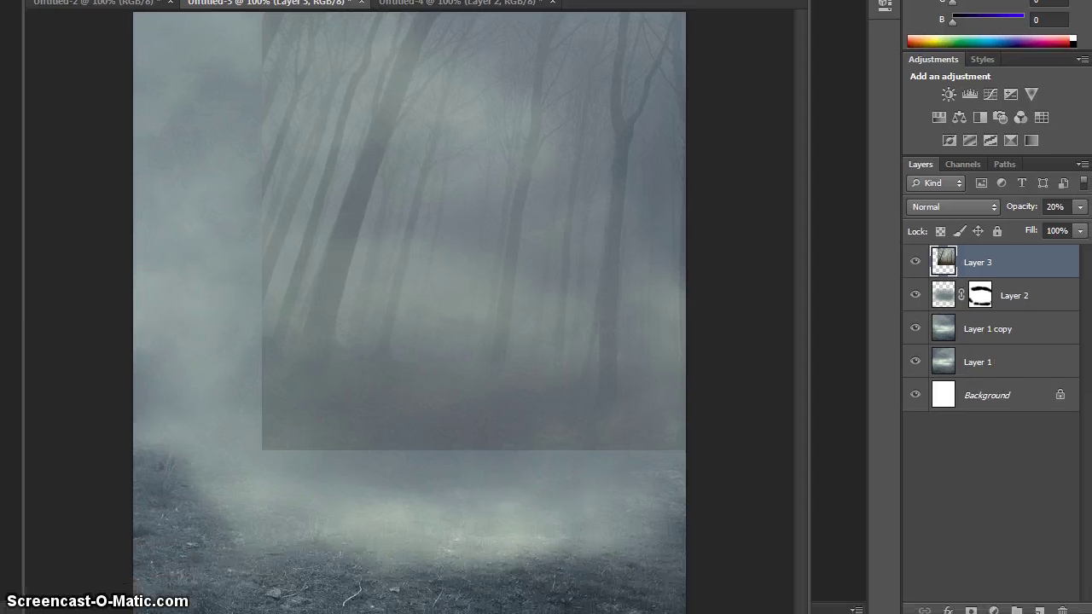
Add a layer mask to Layer 3 and brush black over the forest's left part and lower edge to hide them.
click(971, 608)
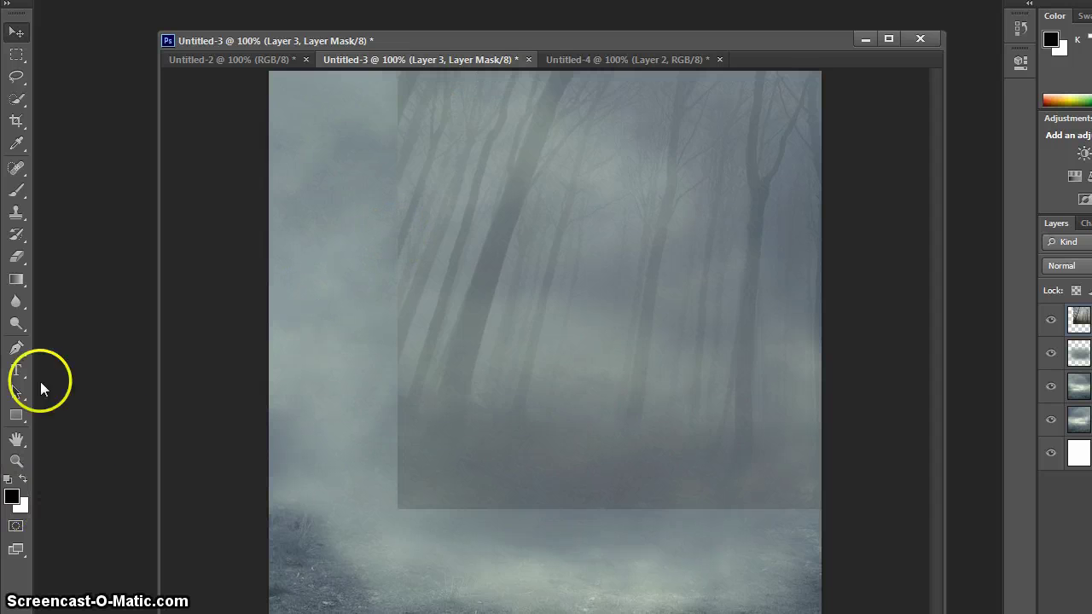
click(16, 190)
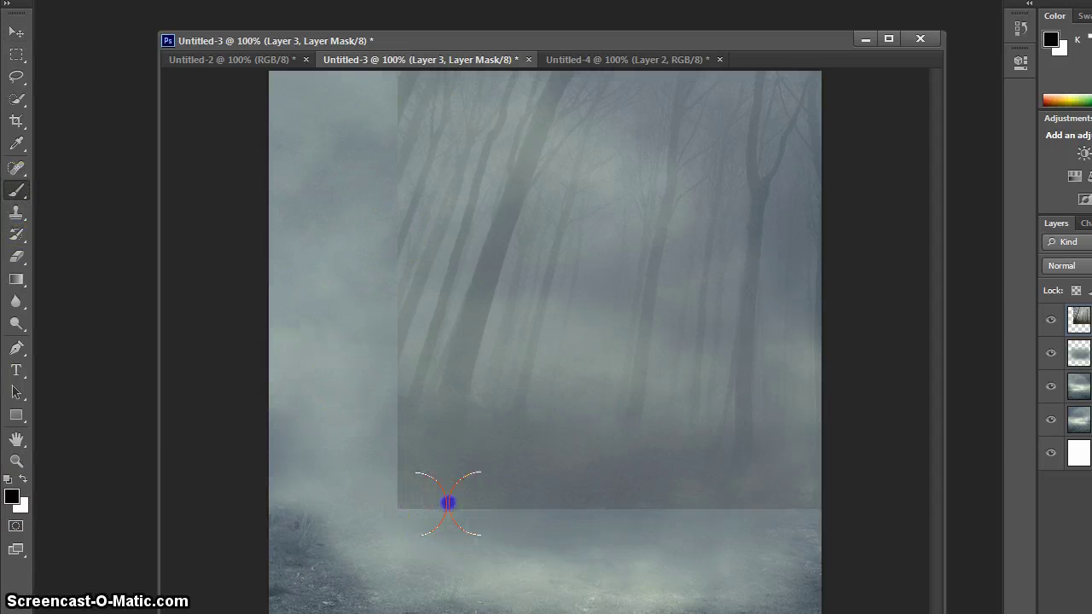
mouse_move(448, 502)
mouse_down()
mouse_move(495, 477)
mouse_move(439, 427)
mouse_move(422, 358)
mouse_up()
drag(511, 238, 478, 357)
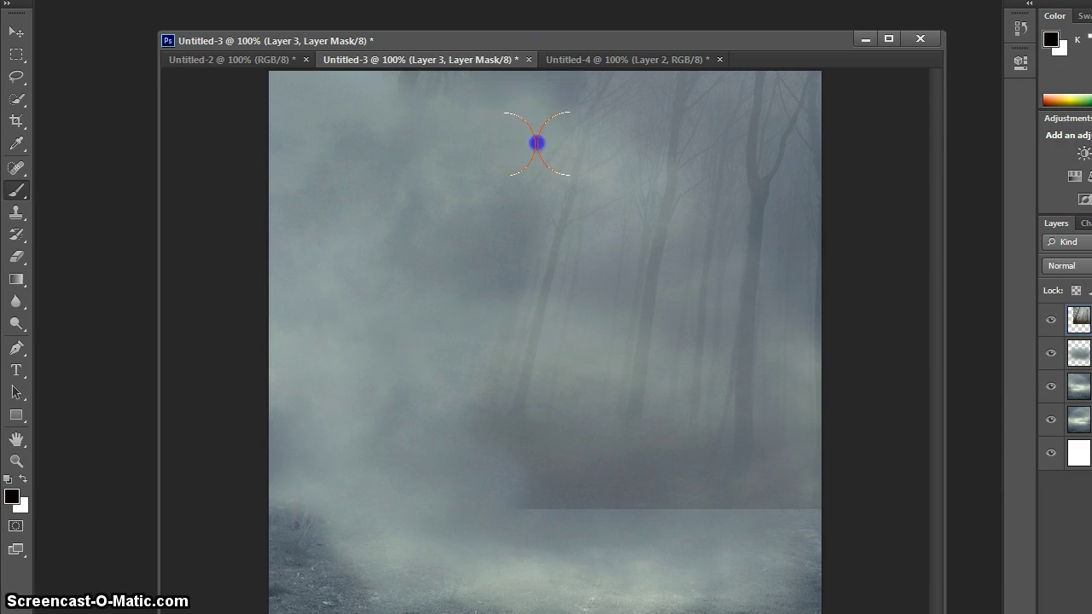
drag(511, 461, 540, 416)
mouse_move(607, 488)
mouse_down()
mouse_move(733, 514)
mouse_move(677, 495)
mouse_move(840, 420)
mouse_up()
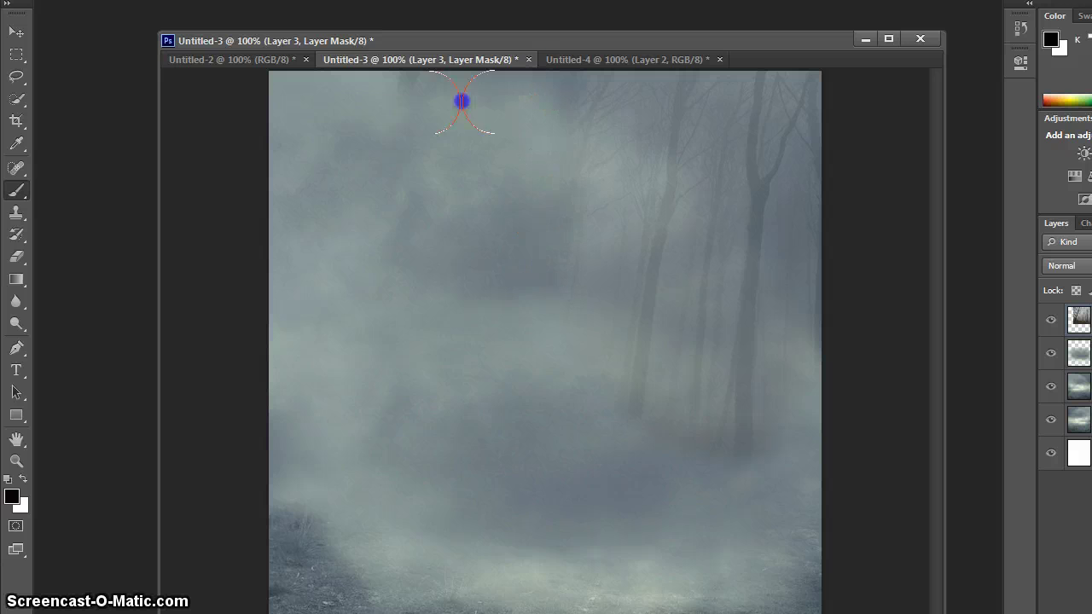
Brush more black on the mask to fade the forest's middle area and the tree bases into the fog.
drag(461, 100, 539, 169)
mouse_move(557, 216)
mouse_down()
mouse_move(604, 41)
mouse_move(555, 264)
mouse_up()
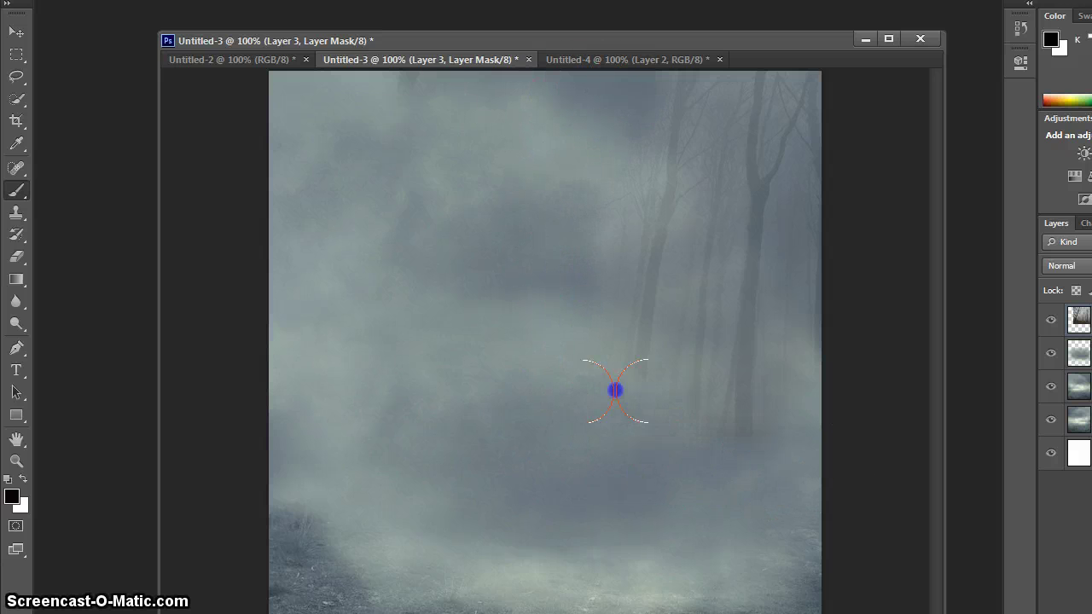
mouse_move(615, 389)
mouse_down()
mouse_move(587, 295)
mouse_move(601, 182)
mouse_up()
mouse_move(691, 421)
mouse_down()
mouse_move(695, 453)
mouse_move(831, 331)
mouse_up()
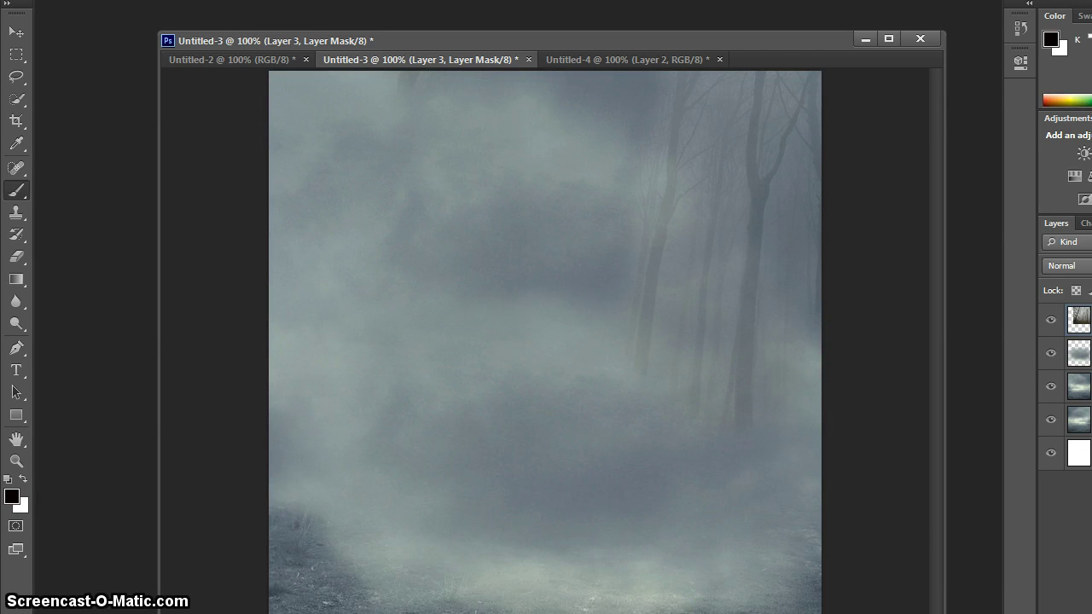
Compare with the tutorial's picture, then rotate the masked forest counterclockwise and shift it up and right, partly beyond the canvas's right edge.
key(alt+Tab)
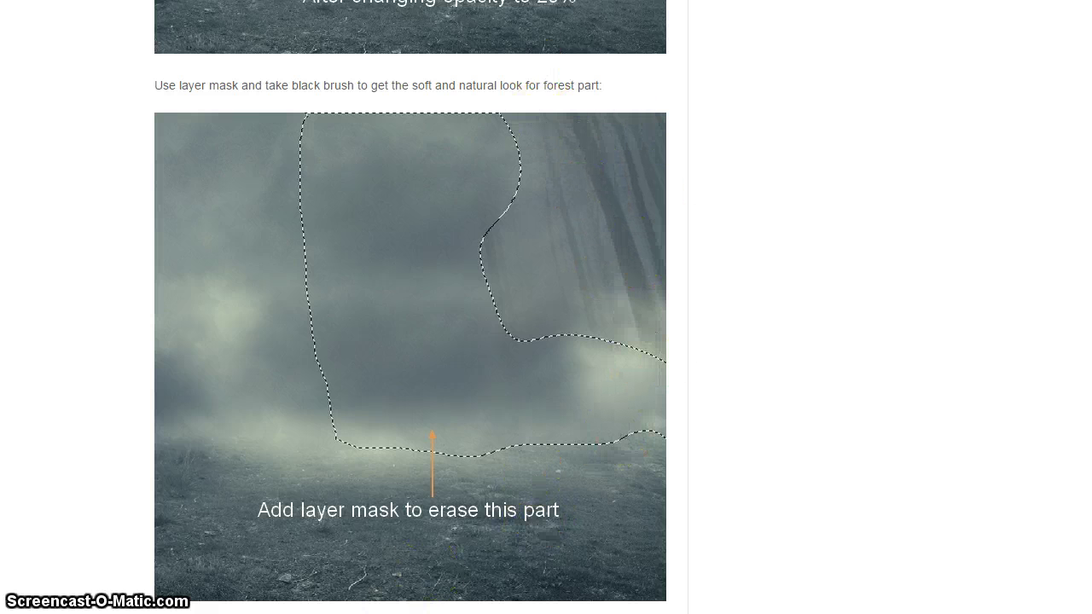
key(alt+Tab)
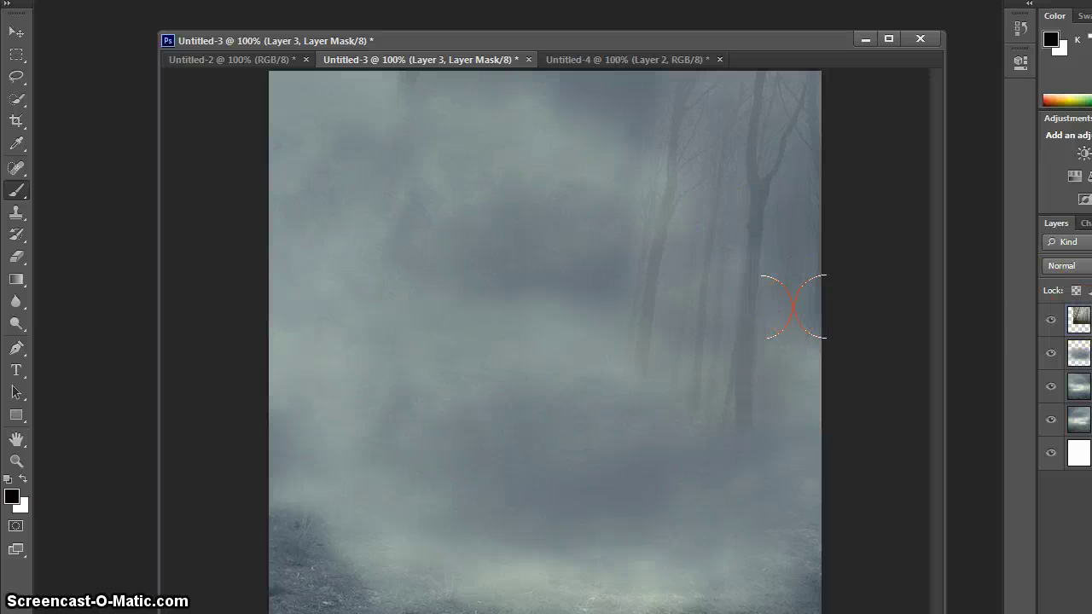
key(ctrl+t)
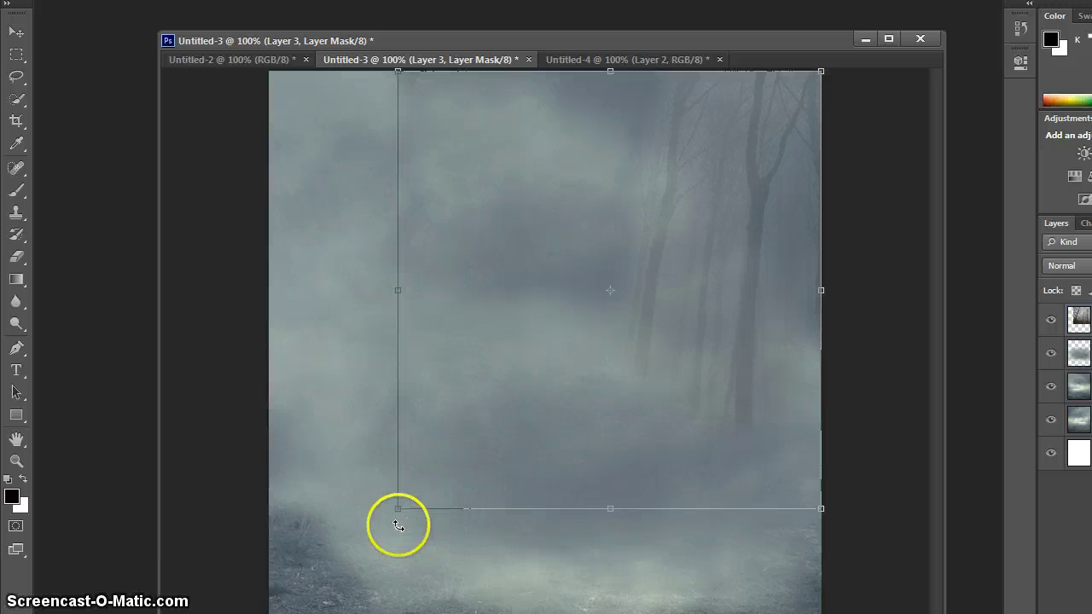
drag(398, 525, 392, 523)
drag(690, 365, 695, 350)
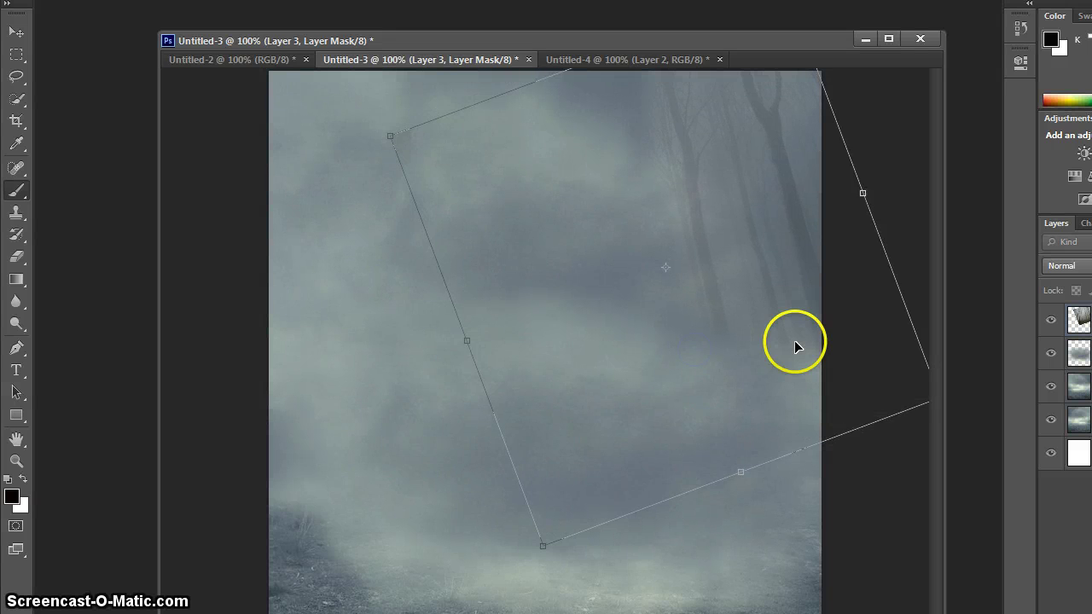
key(Return)
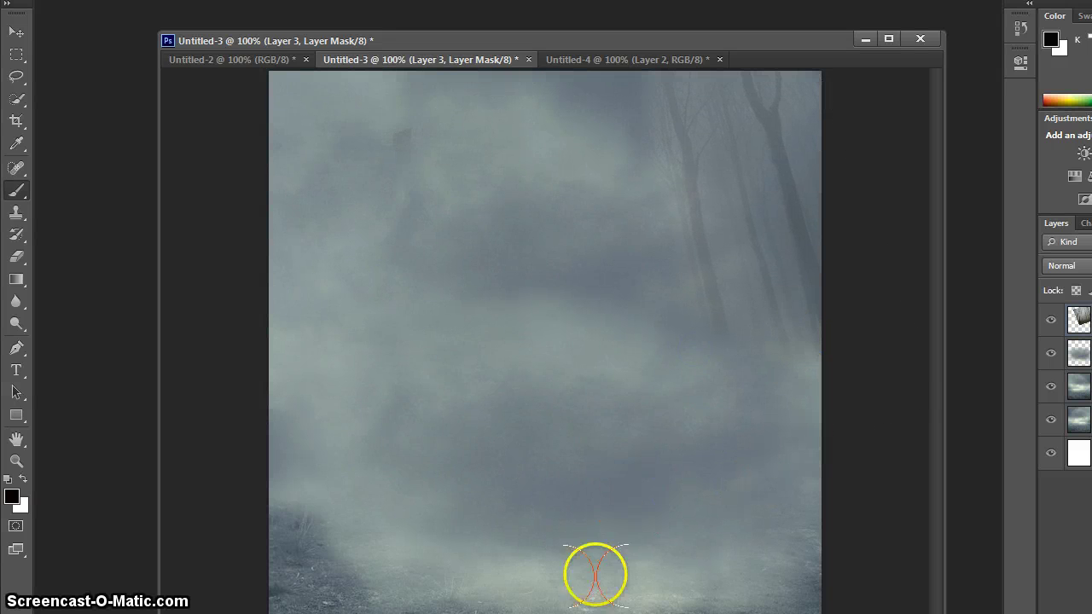
Examine the tutorial's instructions for copying the forest to the left side at 20% opacity and erasing parts of it.
click(589, 613)
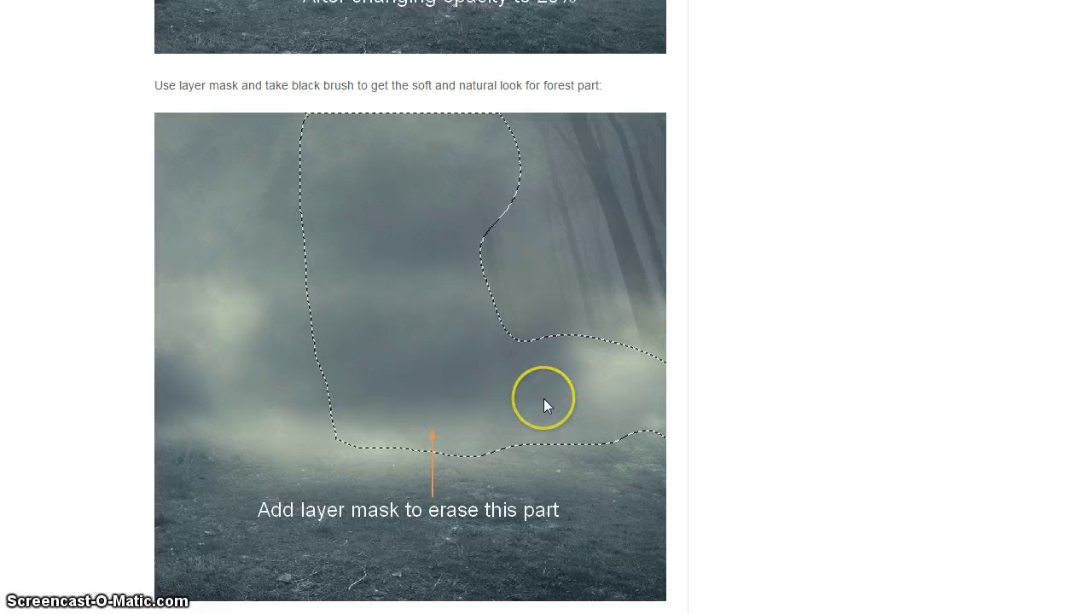
scroll(543, 398, down, 1)
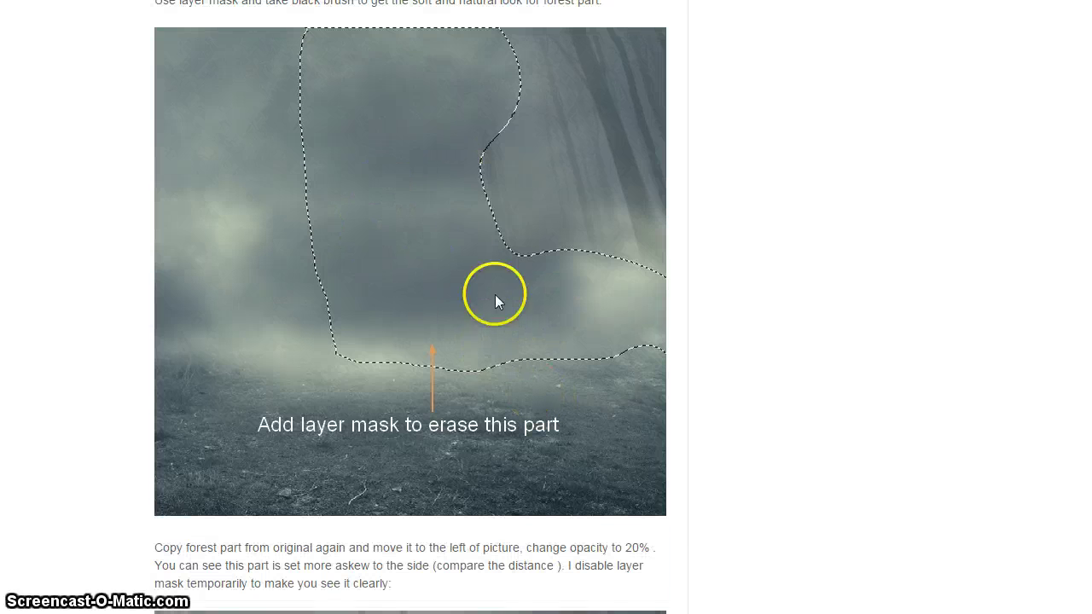
scroll(478, 351, down, 4)
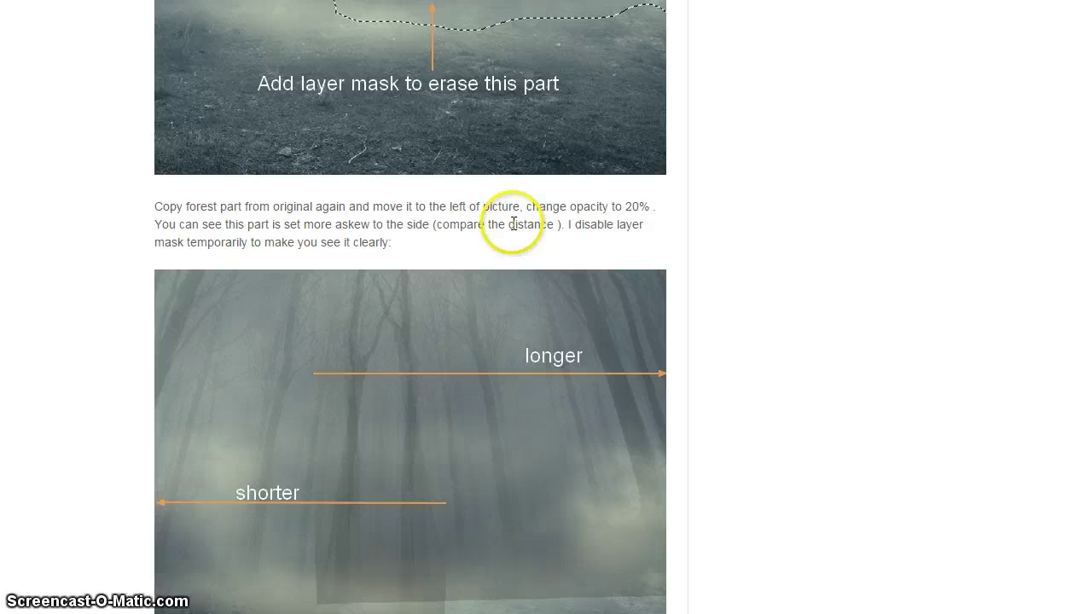
scroll(441, 228, down, 8)
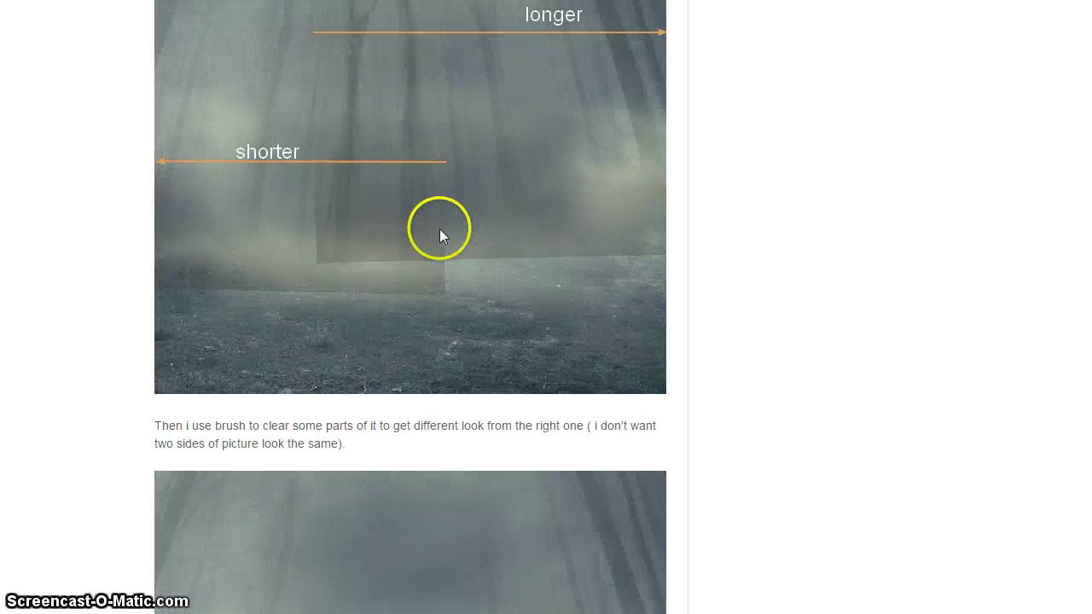
scroll(440, 229, down, 1)
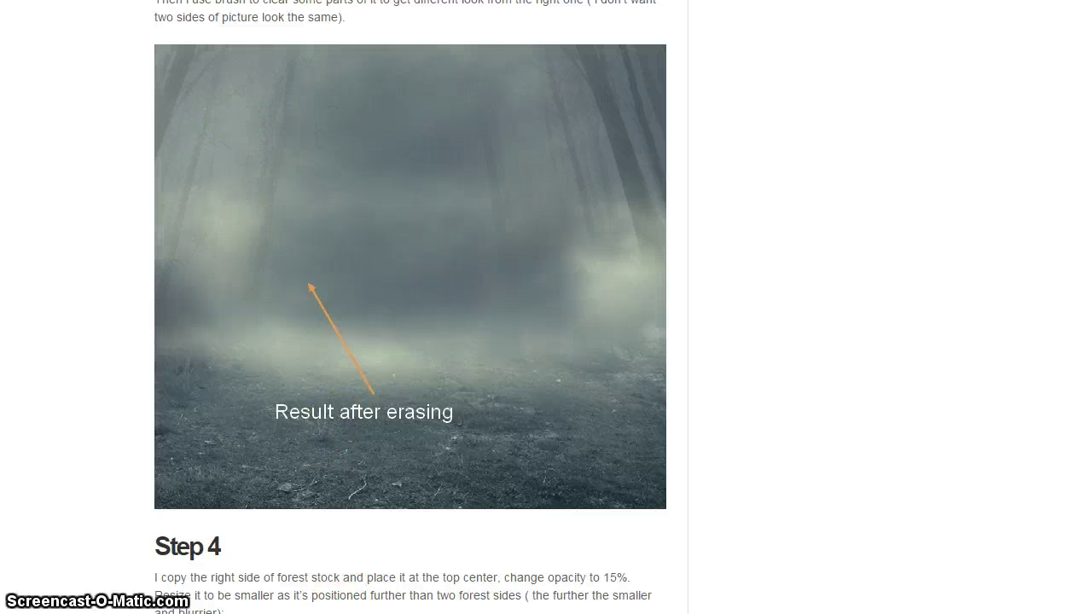
Return to Photoshop and copy the forest section from Untitled-4 into Untitled-3 again, placing it over the canvas's lower middle.
mouse_move(341, 610)
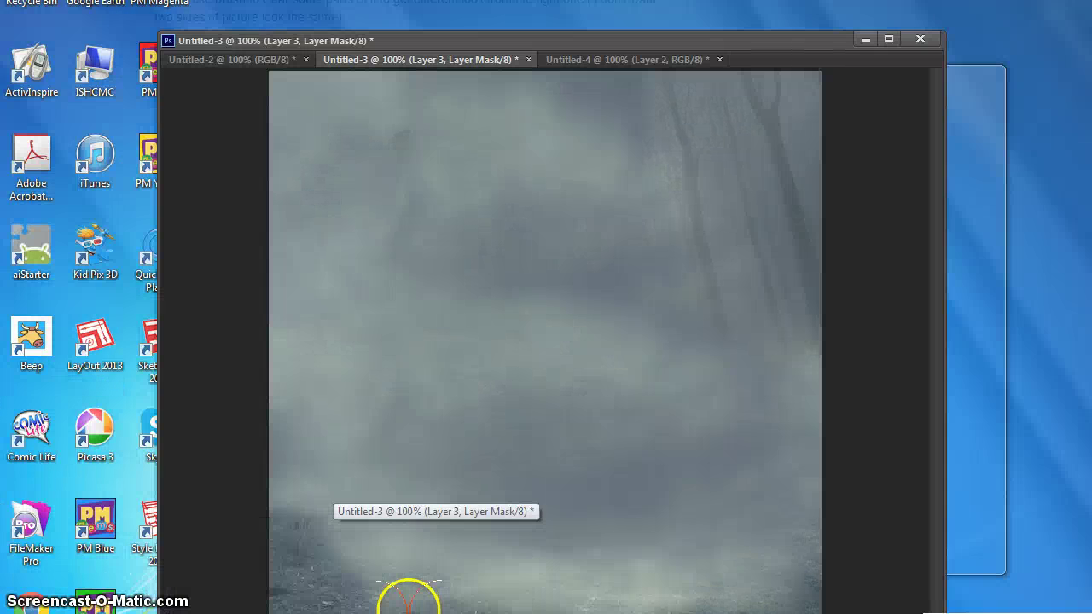
click(409, 607)
click(625, 58)
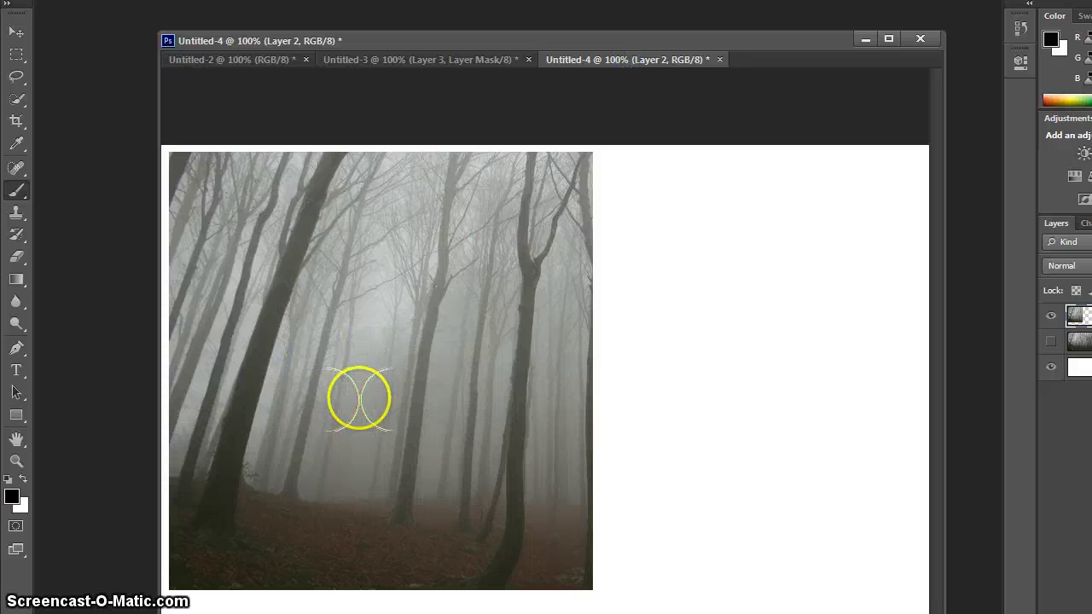
click(15, 32)
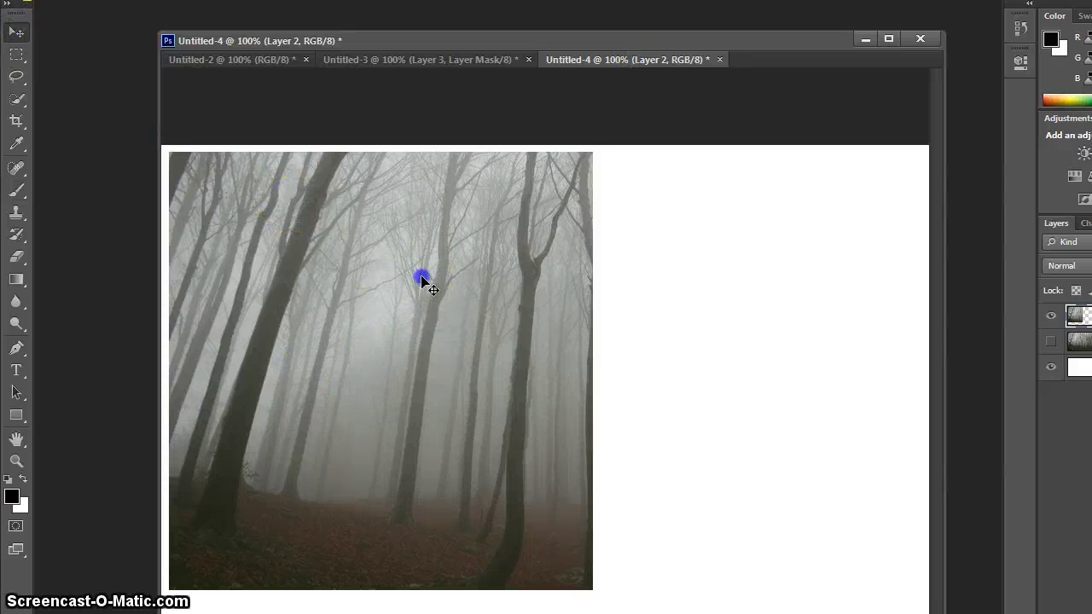
drag(421, 278, 470, 280)
drag(550, 379, 551, 380)
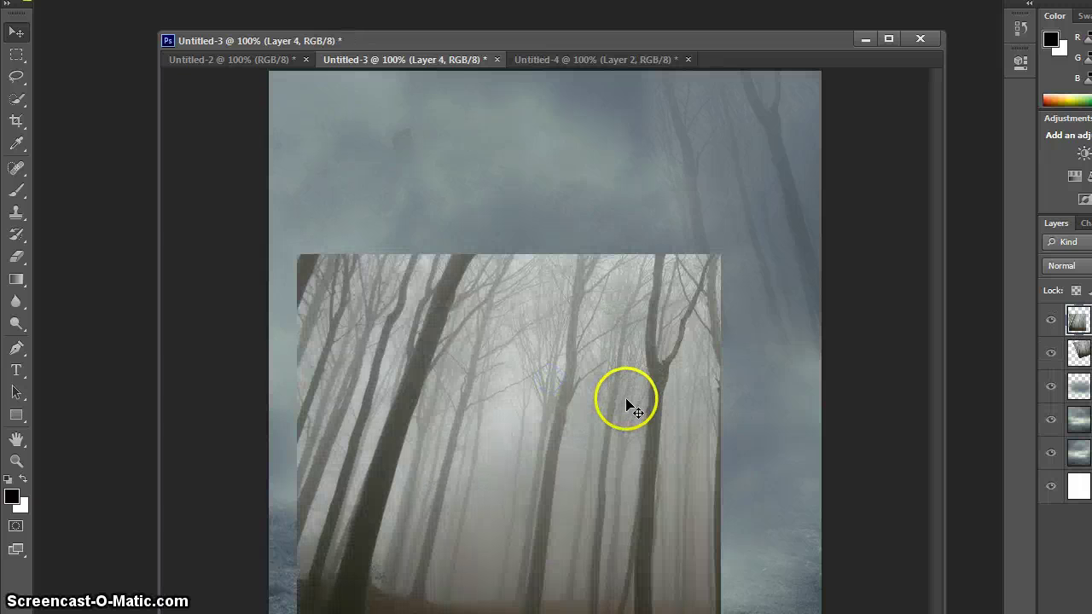
Move the newly copied forest section partly beyond the canvas's upper-left corner and set its layer opacity to 20%.
drag(548, 321, 334, 173)
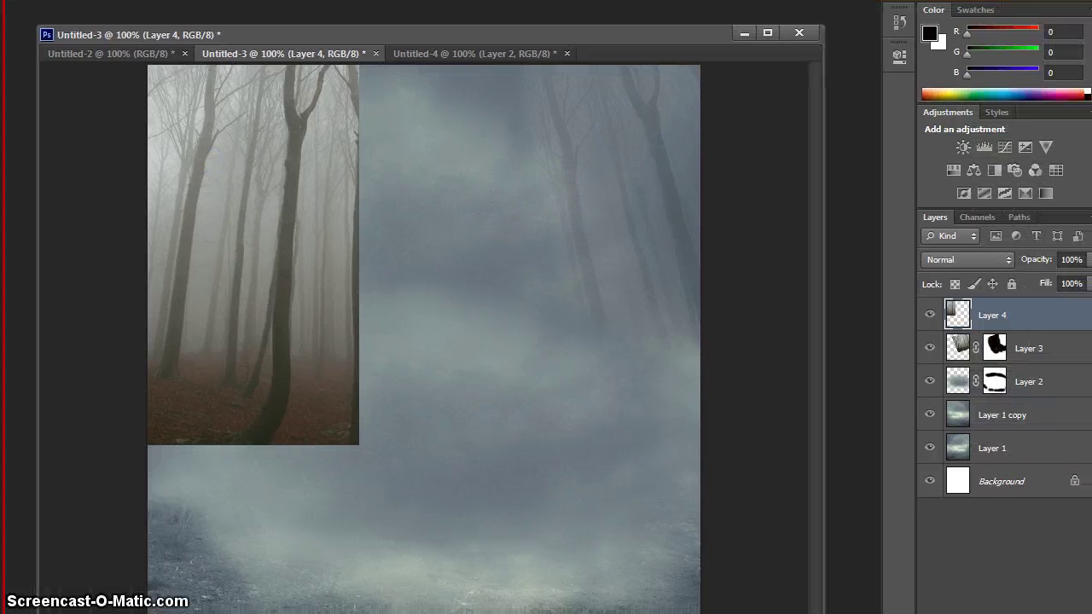
click(1078, 260)
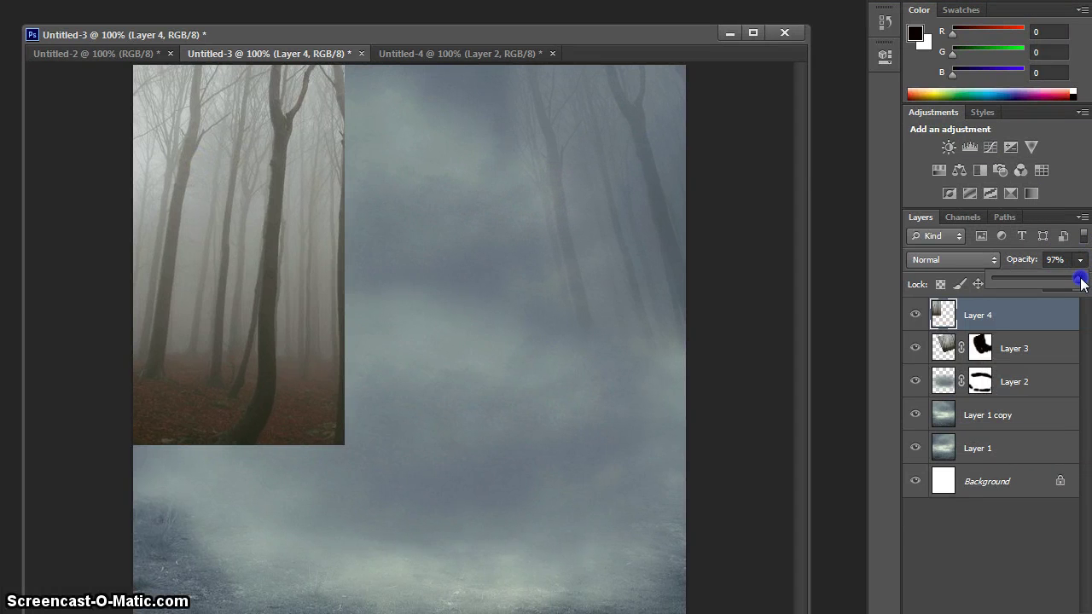
drag(1081, 283, 1081, 283)
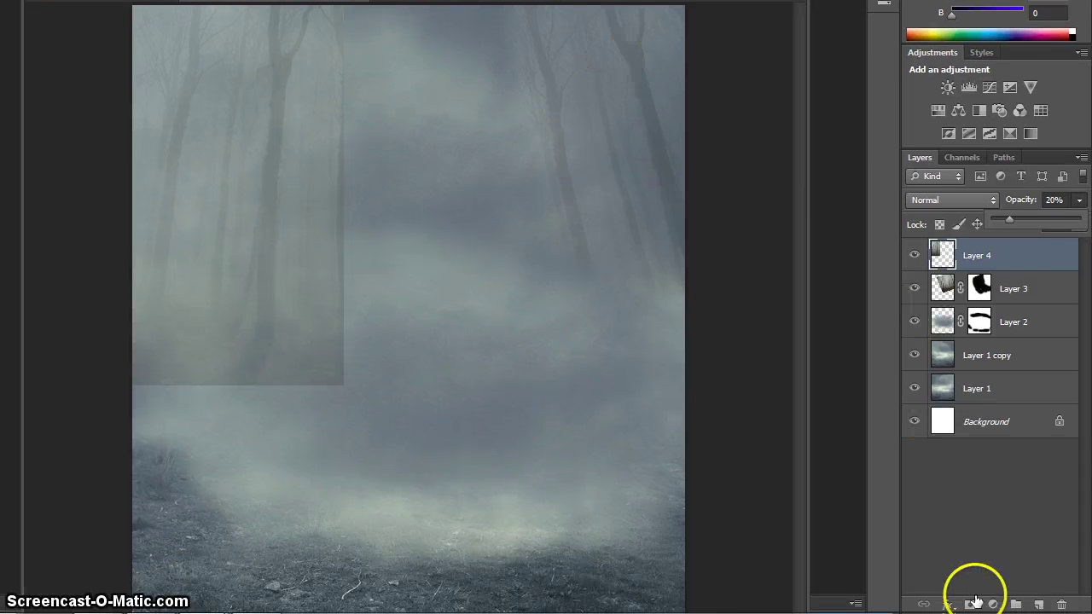
Add a layer mask to the left forest and brush black over its hard side edge, lower edge and tree bases to blend them into the fog.
click(972, 603)
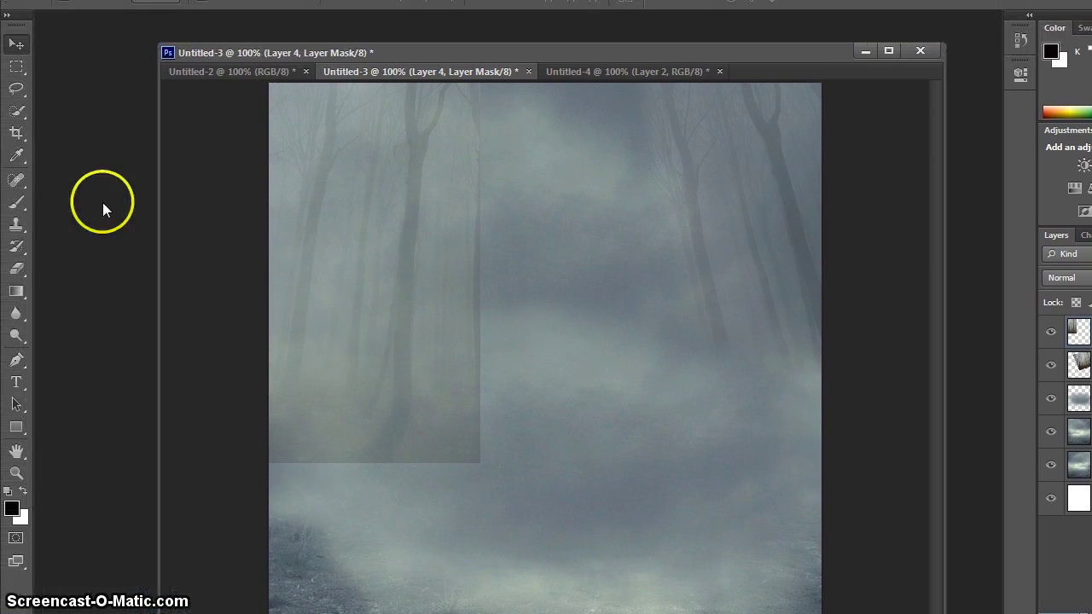
click(17, 201)
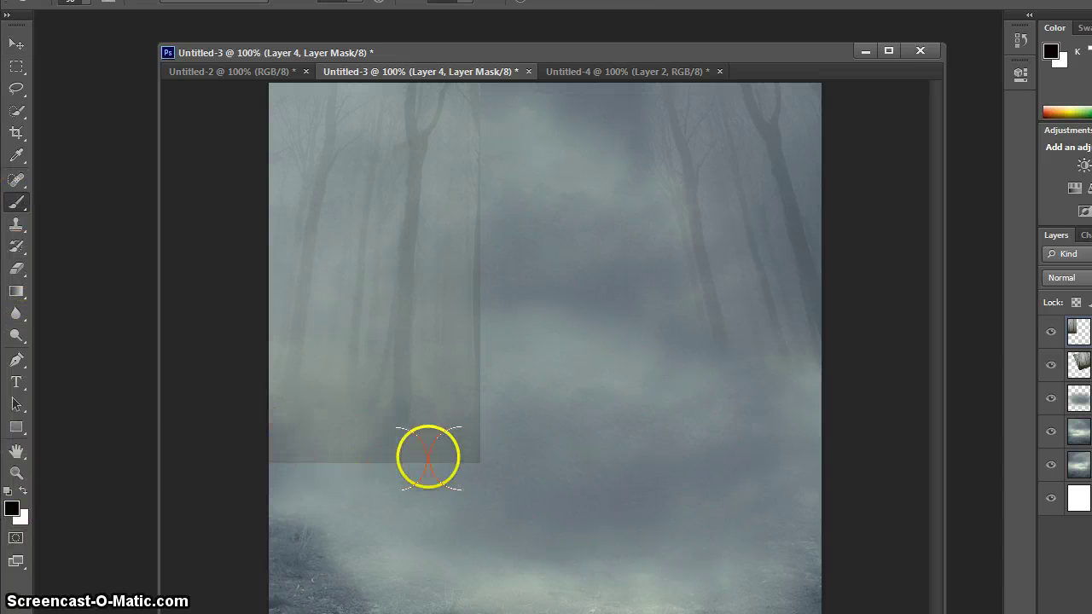
click(350, 465)
mouse_move(350, 465)
mouse_down()
mouse_move(481, 182)
mouse_move(432, 389)
mouse_move(478, 368)
mouse_up()
click(594, 468)
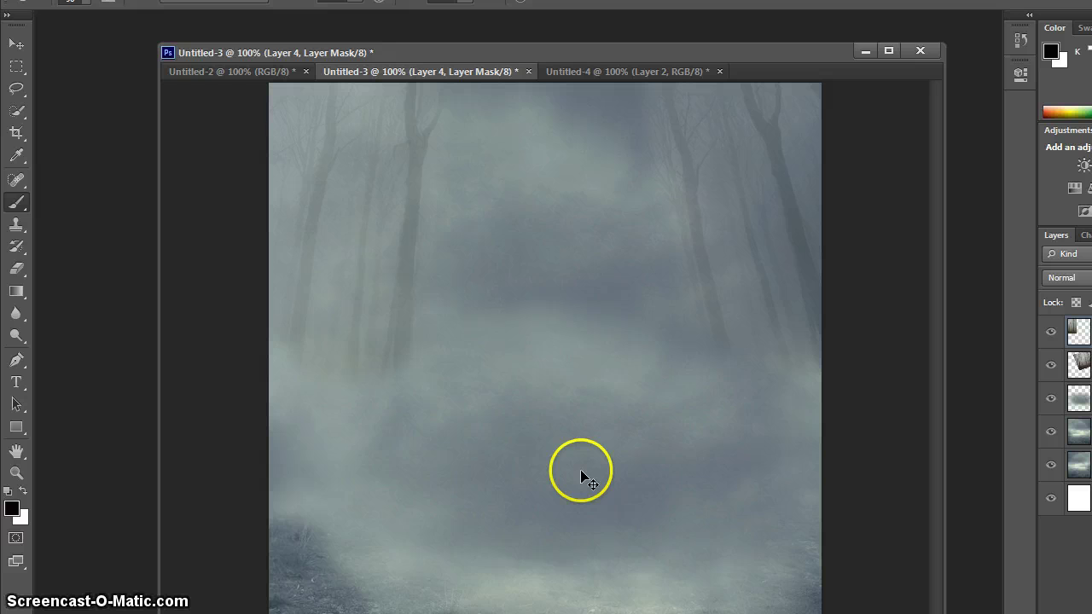
Rotate the masked left forest clockwise so its trees lean toward the centre, and position it partly beyond the canvas's left edge.
key(ctrl+t)
mouse_move(513, 482)
mouse_down()
mouse_move(602, 457)
mouse_move(644, 422)
mouse_move(513, 482)
mouse_up()
drag(426, 494, 378, 357)
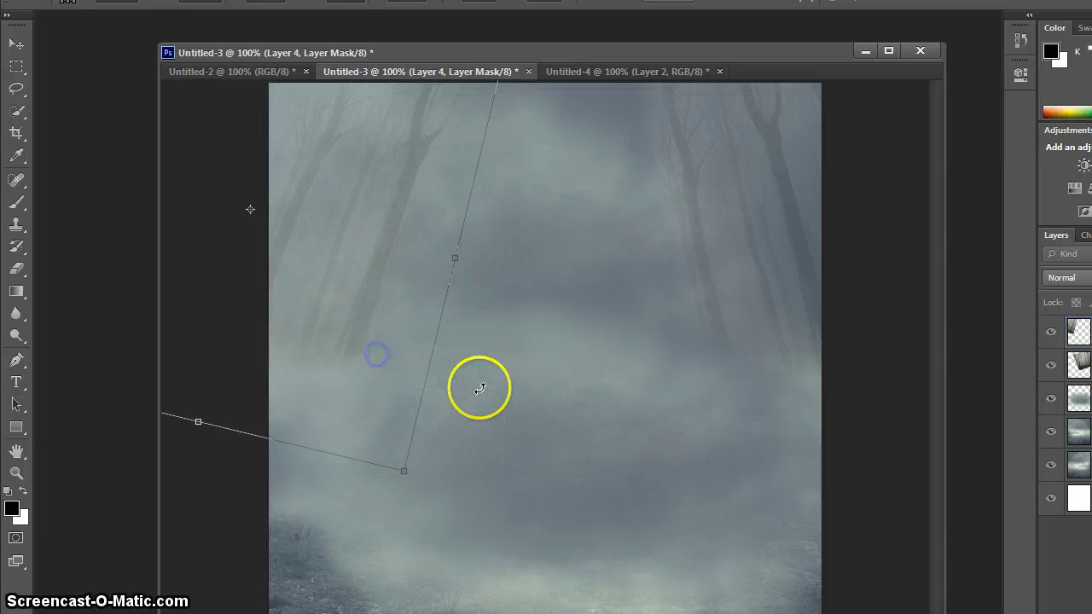
double_click(479, 389)
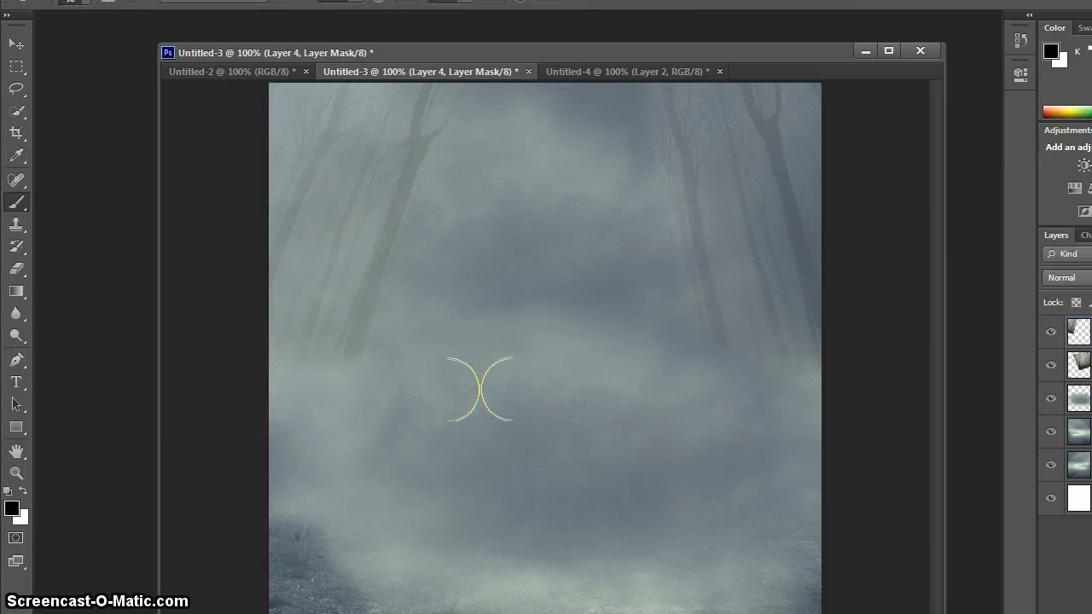
click(17, 44)
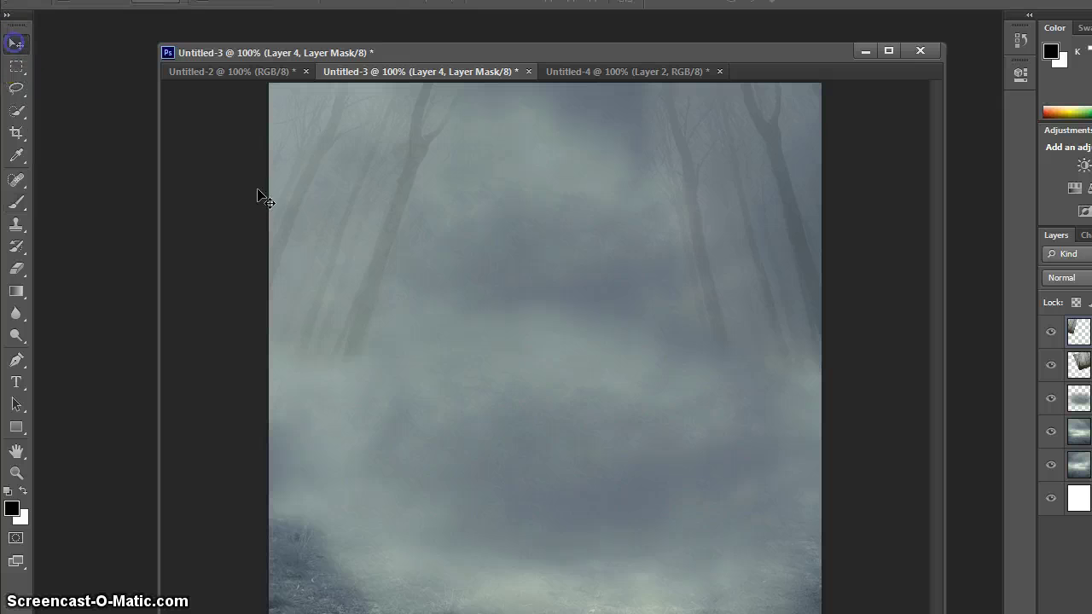
drag(358, 236, 351, 254)
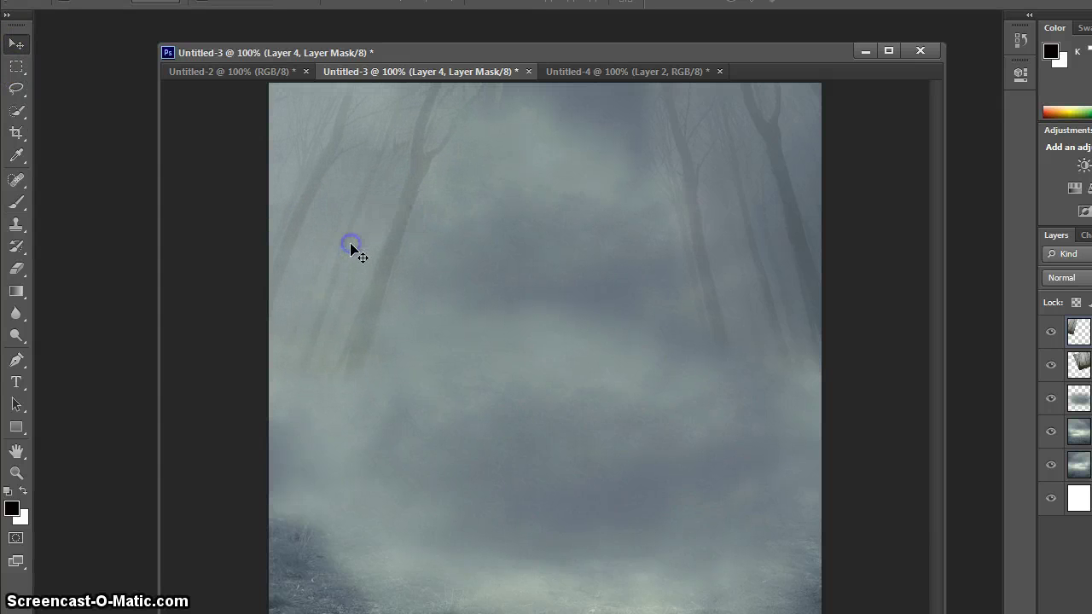
drag(356, 295, 332, 274)
Switch to the tutorial and read Step 4 on placing, duplicating and masking the forest's right part at the top center.
key(alt+Tab)
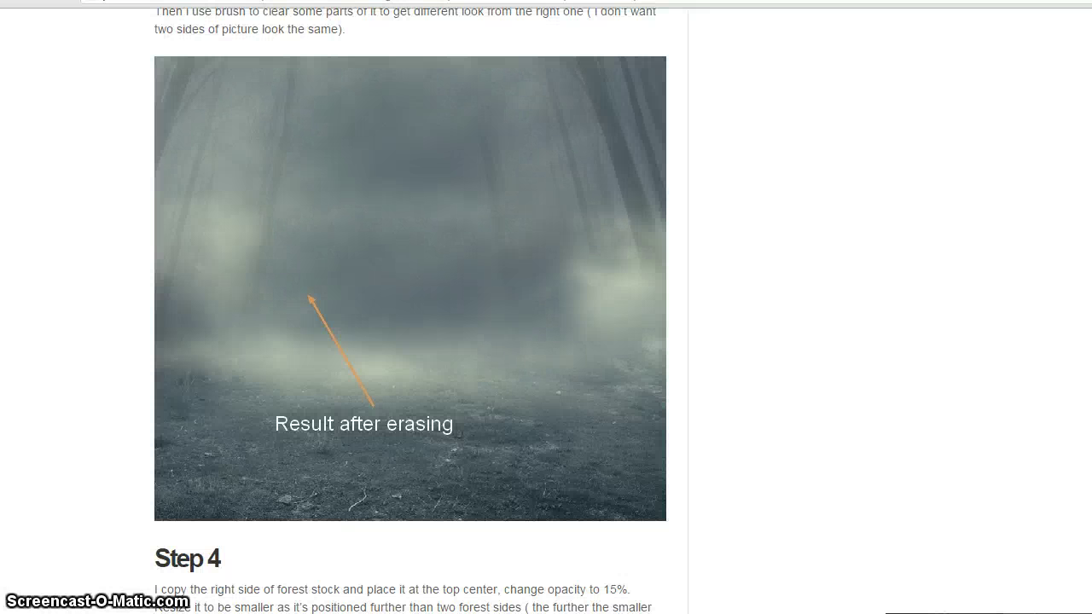
scroll(465, 371, down, 4)
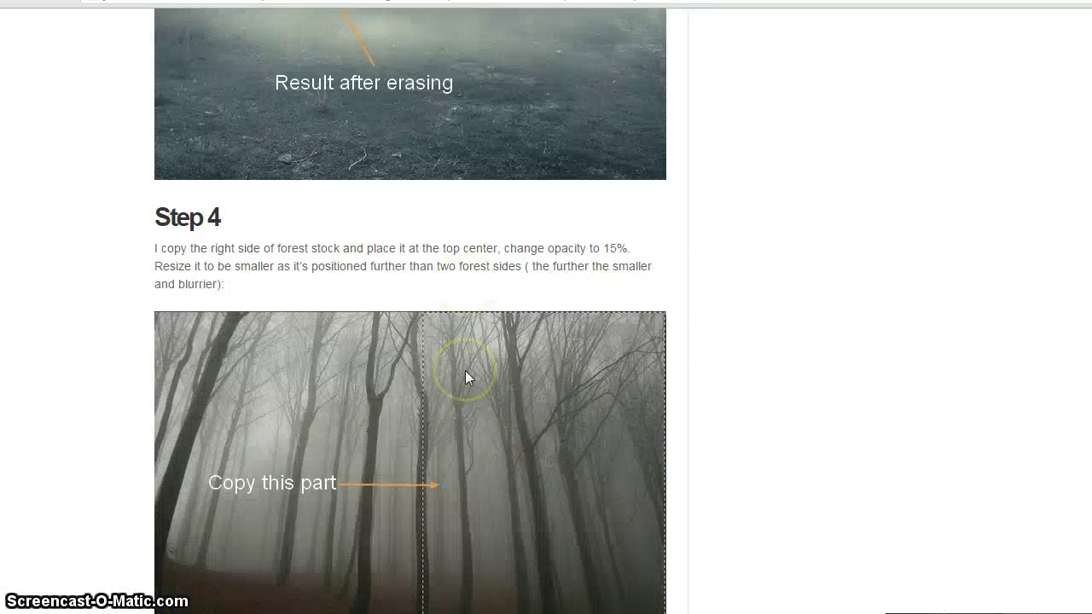
scroll(465, 370, down, 1)
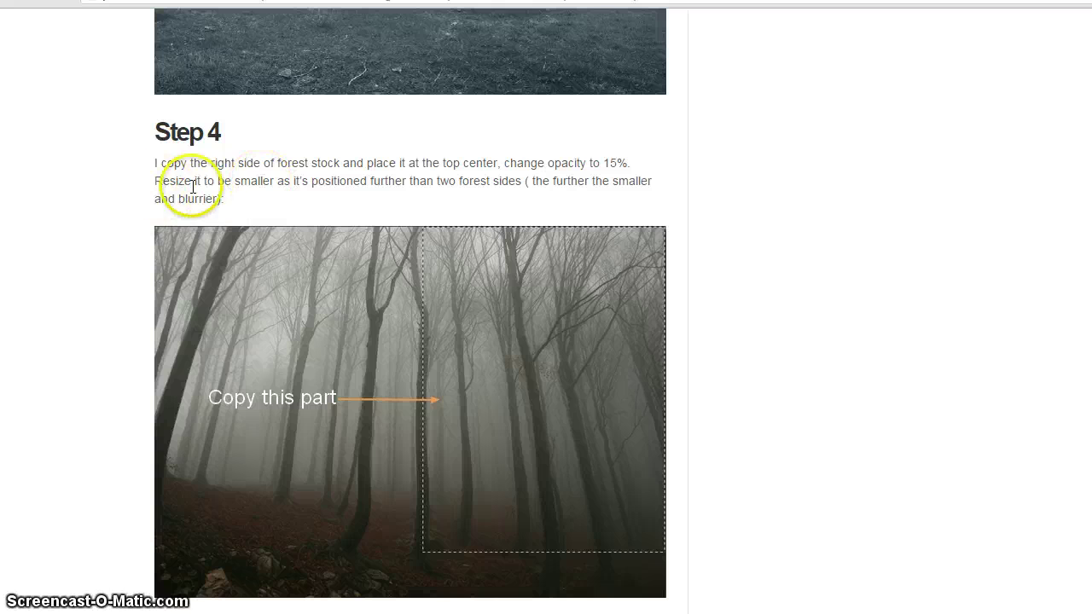
scroll(353, 344, down, 5)
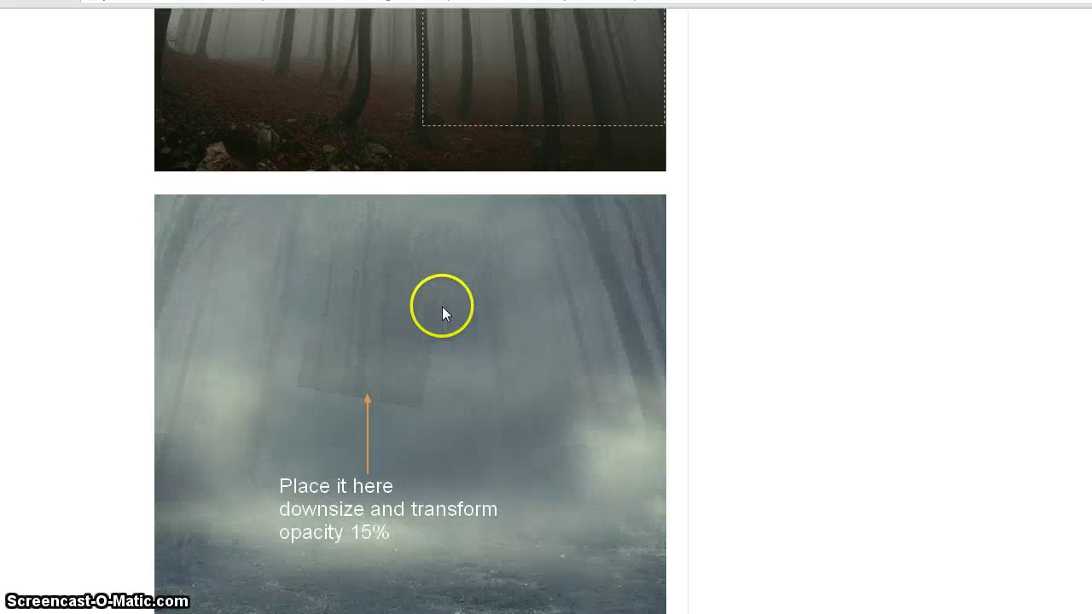
scroll(443, 312, down, 5)
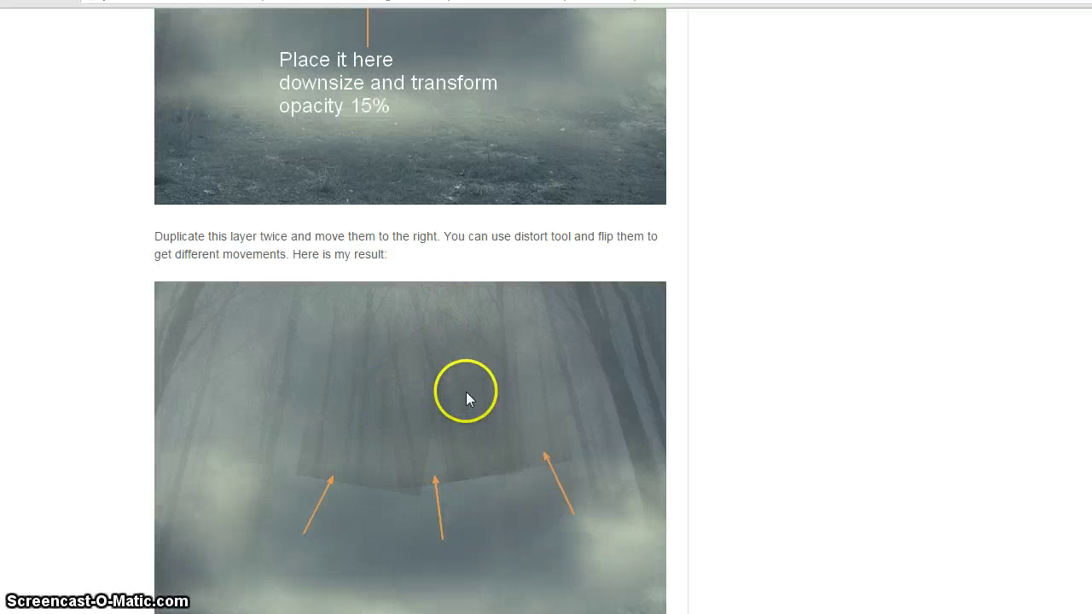
scroll(466, 392, down, 6)
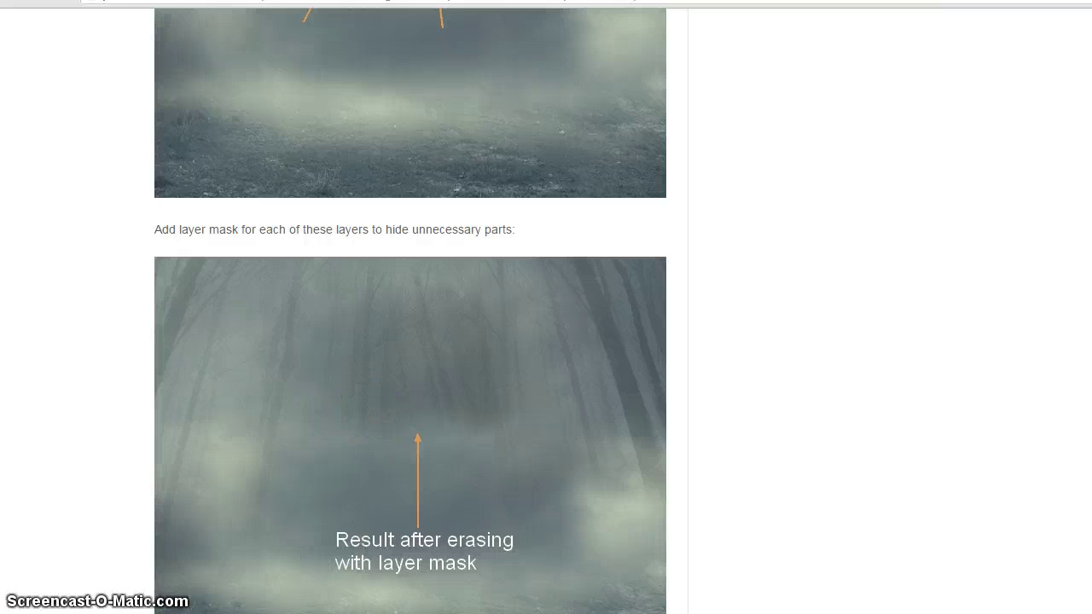
Return to Photoshop and check the forest section in Untitled-4 against the composite in Untitled-3.
mouse_move(339, 613)
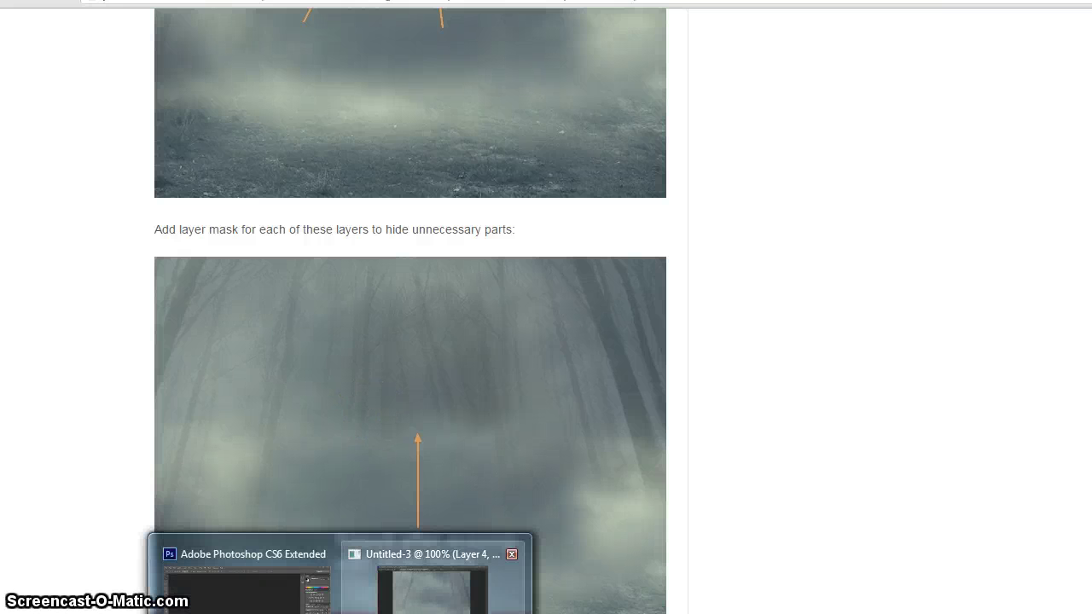
click(432, 588)
click(605, 72)
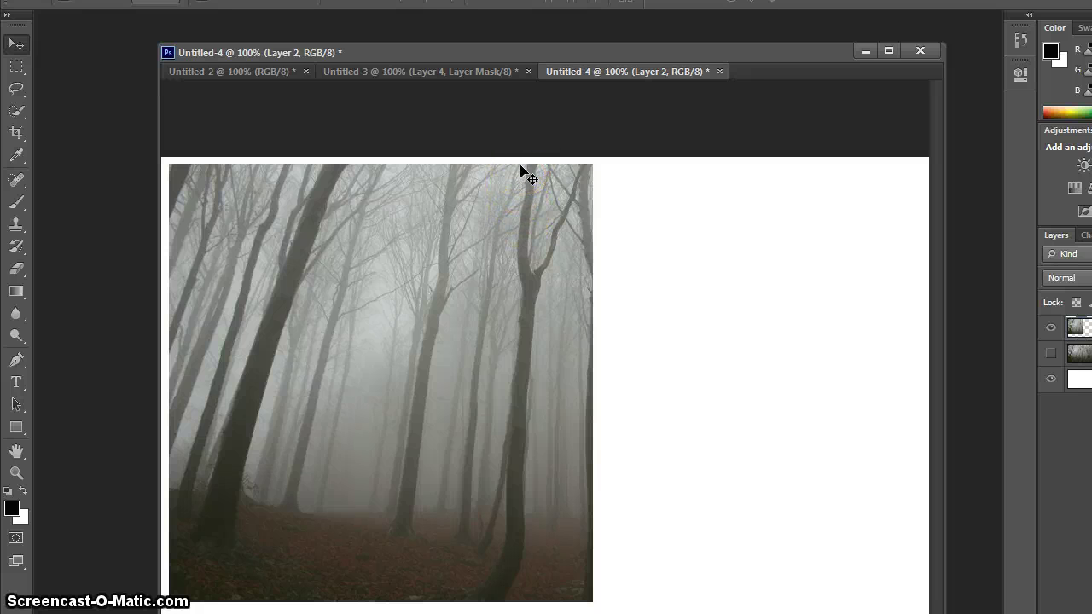
drag(621, 49, 594, 19)
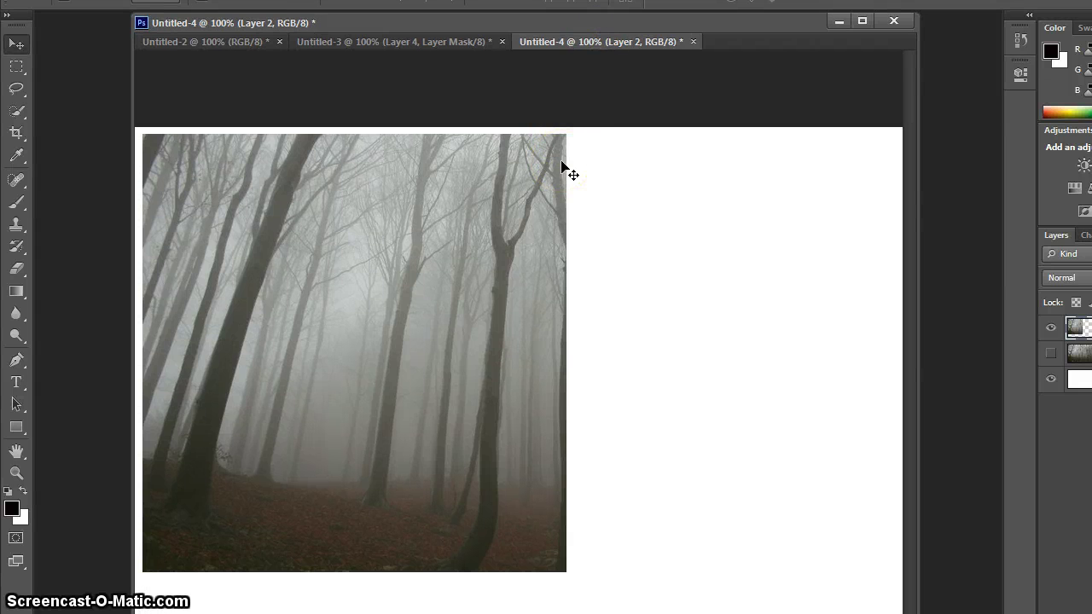
click(410, 44)
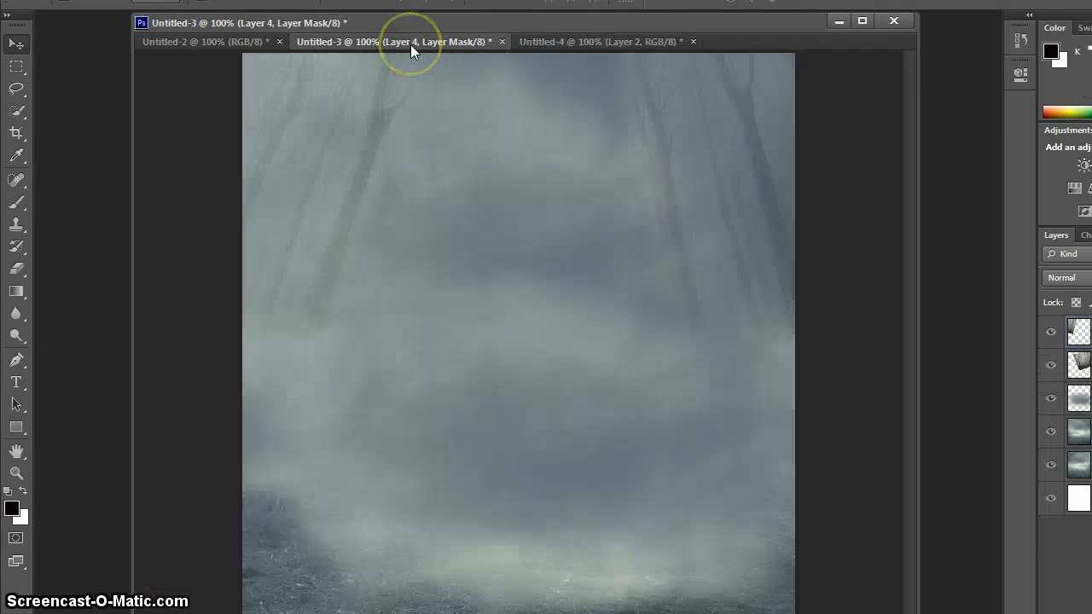
click(567, 44)
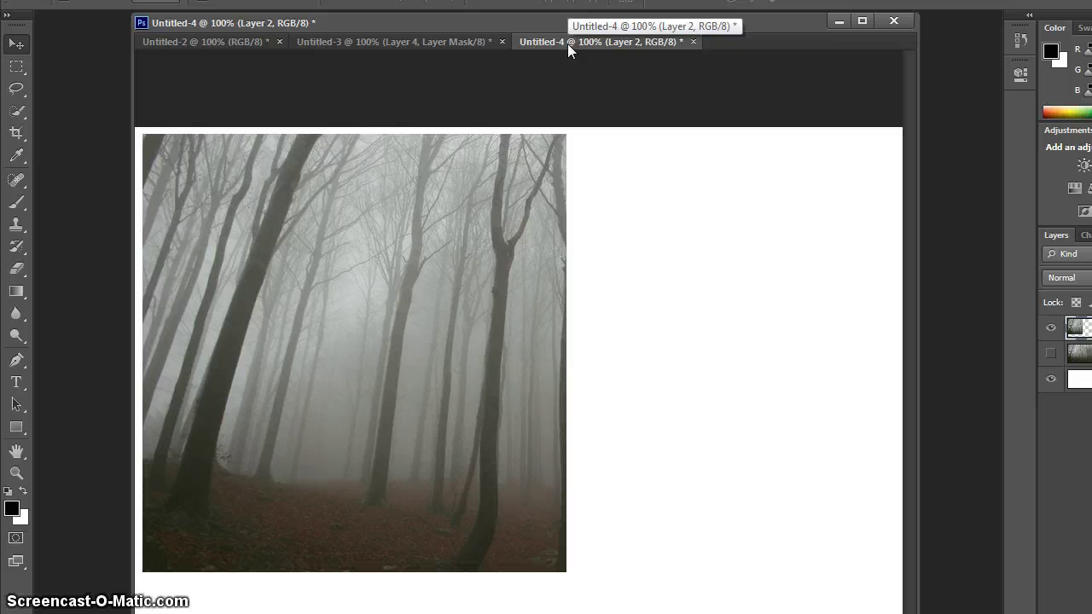
Go back to the tutorial and look through the beginning of the page for the forest stock resource.
key(alt+Tab)
scroll(336, 475, down, 15)
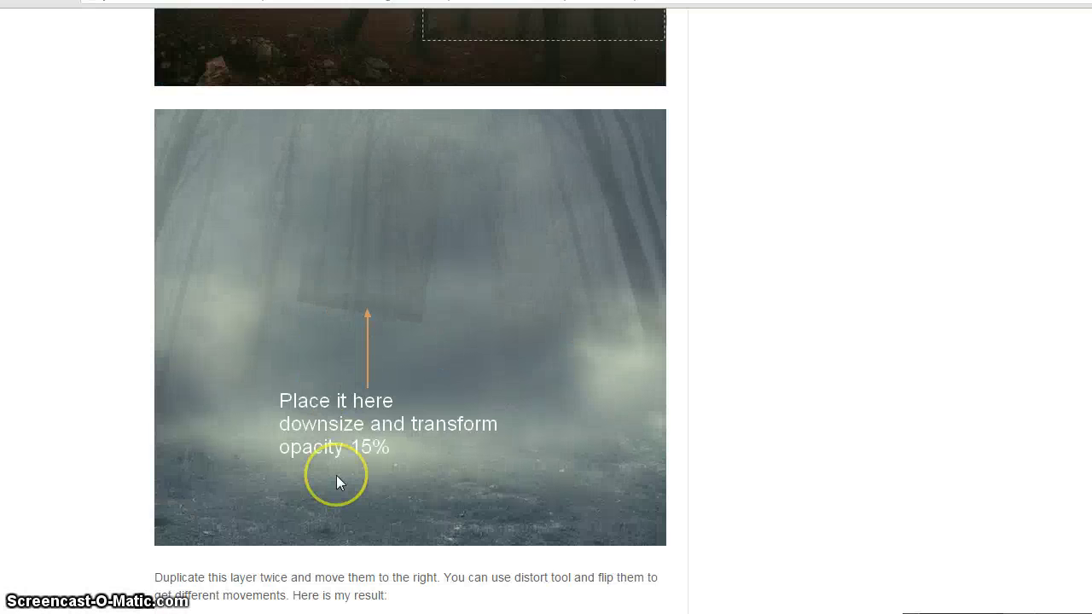
scroll(337, 471, up, 20)
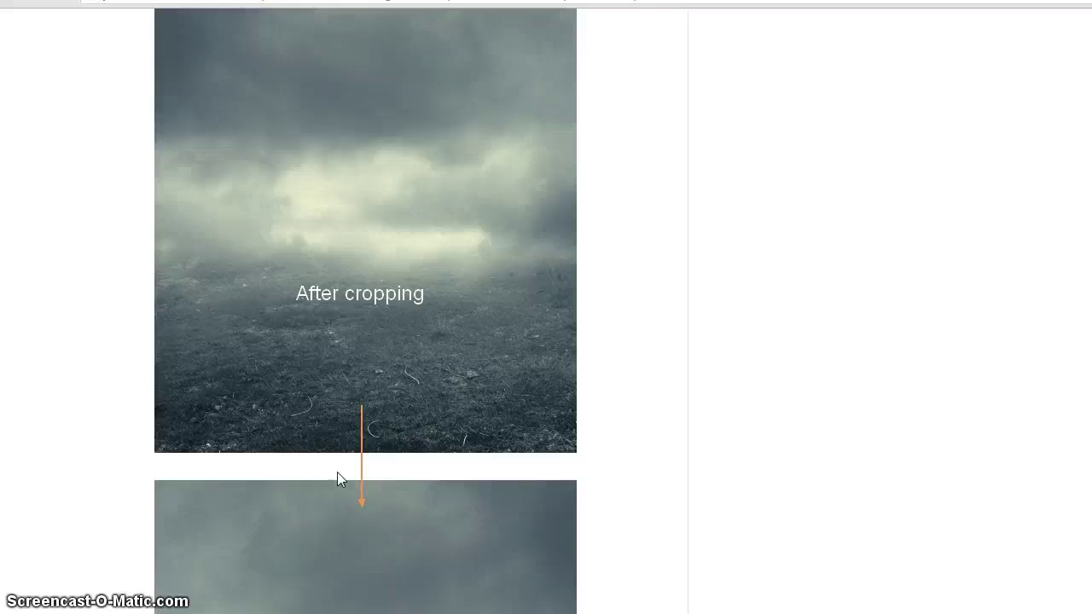
middle_click(344, 461)
scroll(343, 461, up, 7)
scroll(342, 458, down, 10)
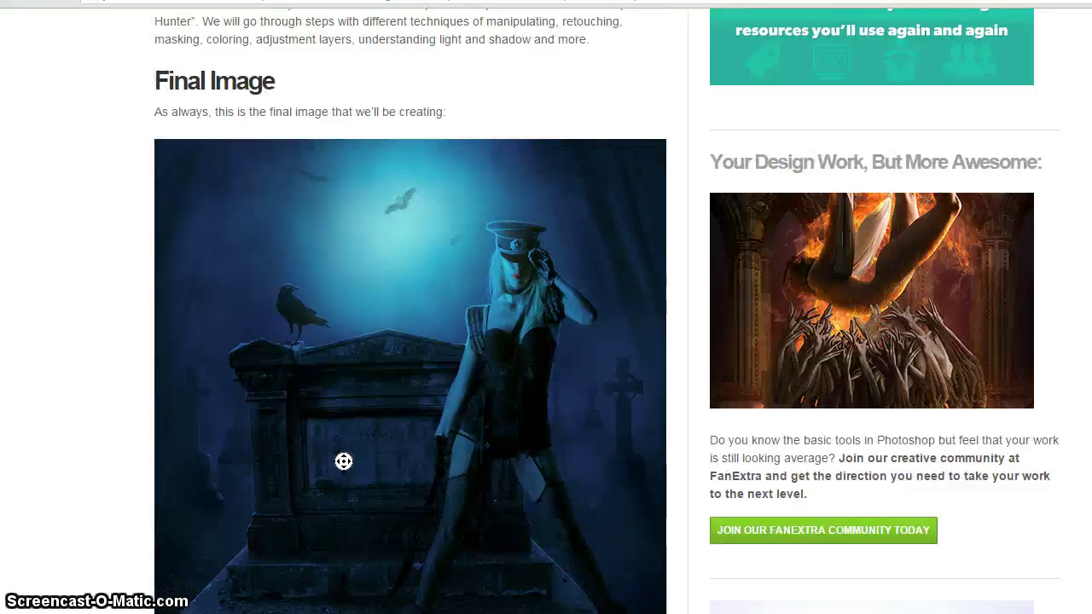
scroll(324, 421, up, 15)
scroll(290, 350, down, 4)
scroll(434, 497, up, 4)
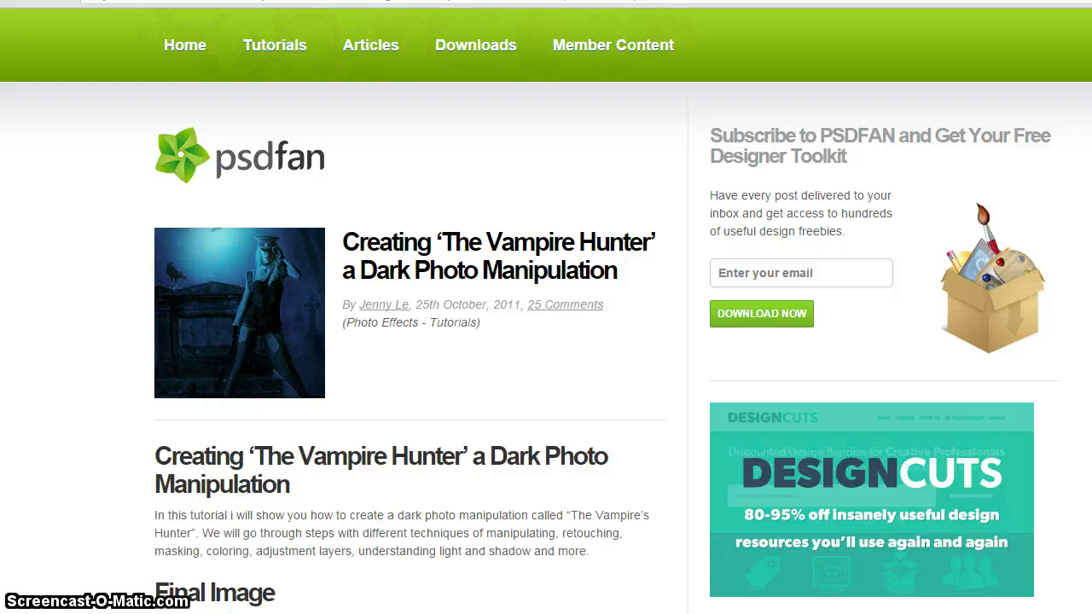
click(945, 129)
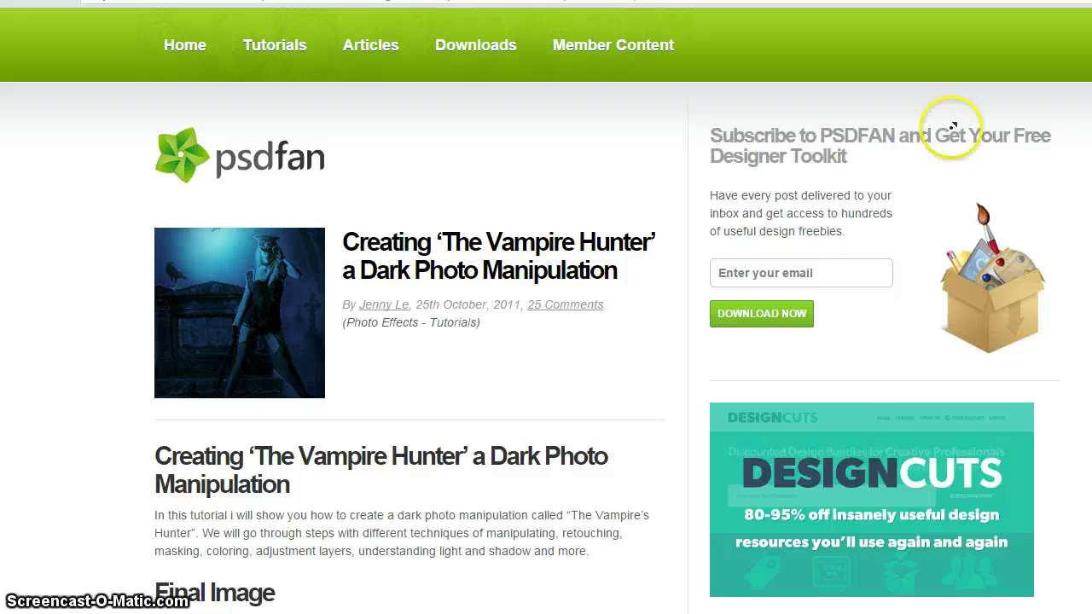
scroll(305, 287, down, 10)
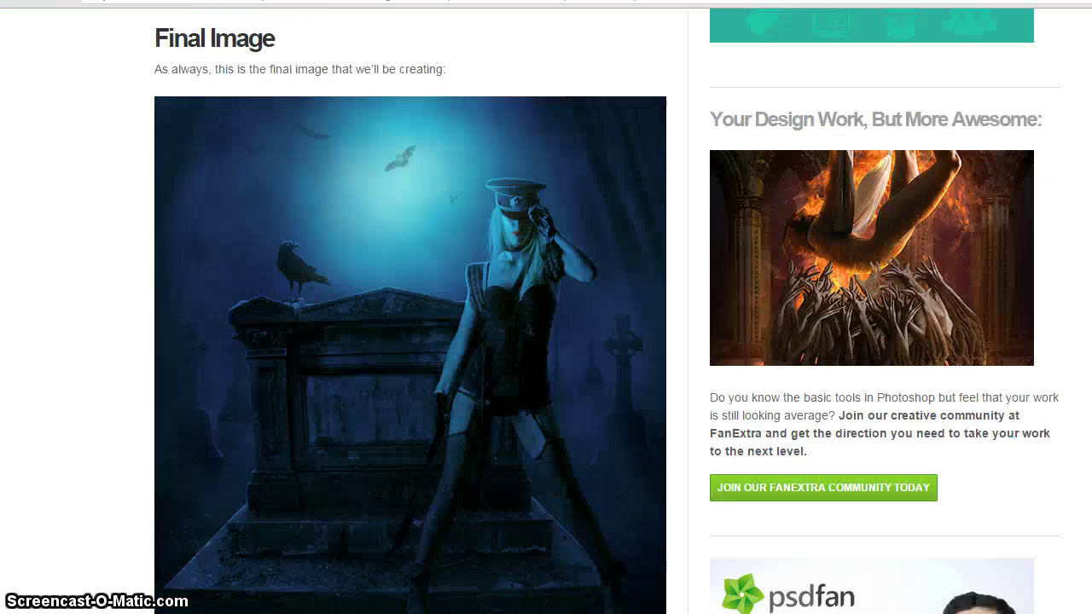
Open the foggy forest stock on DeviantArt, copy the full image and paste it into Untitled-4 in Photoshop.
click(225, 412)
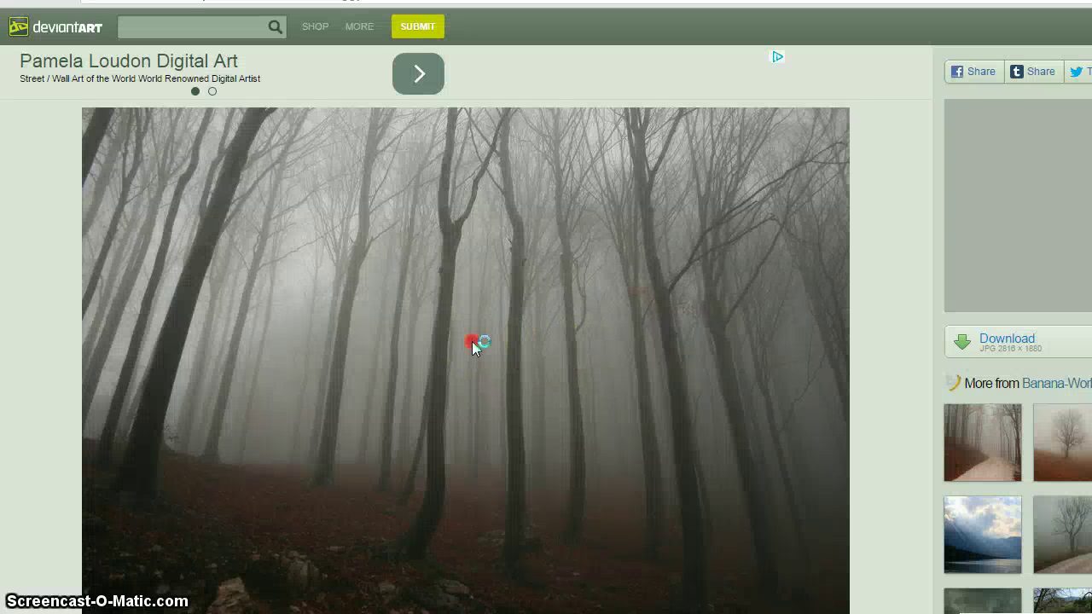
right_click(473, 342)
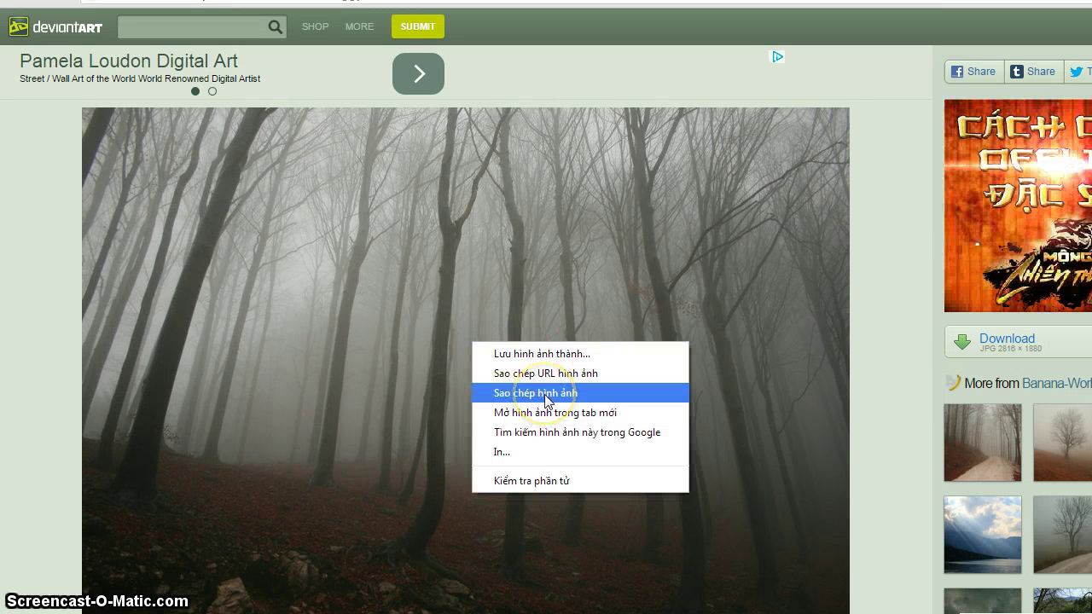
click(545, 393)
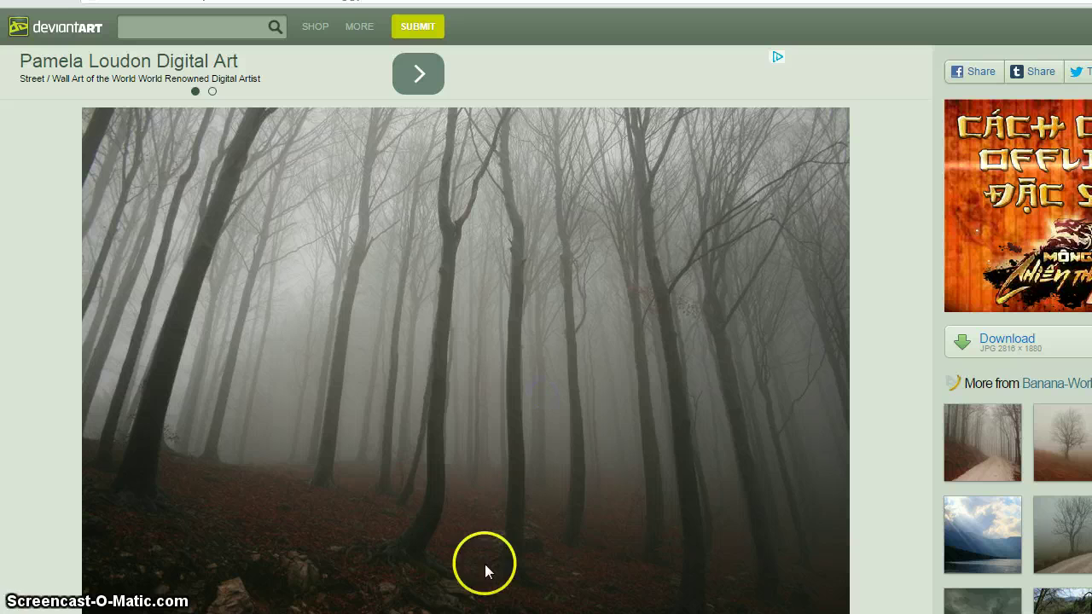
click(463, 580)
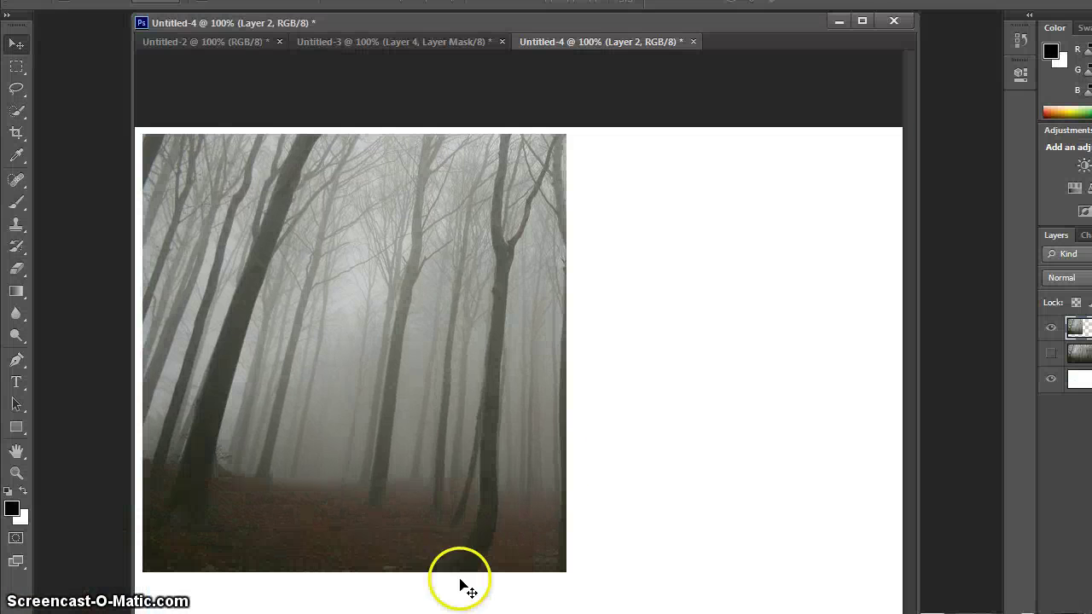
key(ctrl+v)
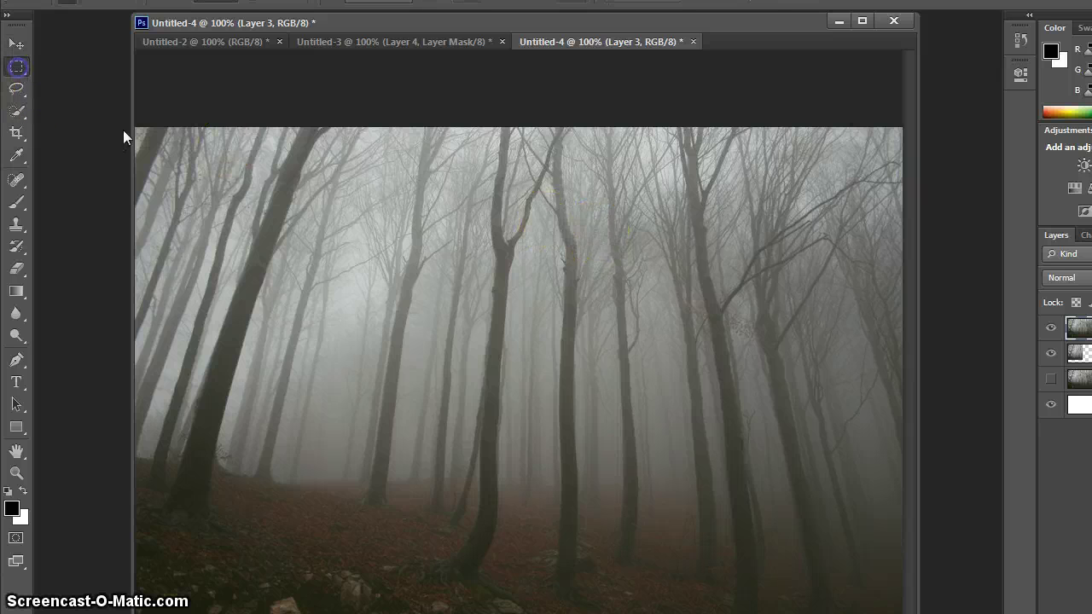
Select a rectangular area of trees in the forest's upper right, copy it to a new layer and activate the Move tool.
key(m)
drag(625, 133, 919, 459)
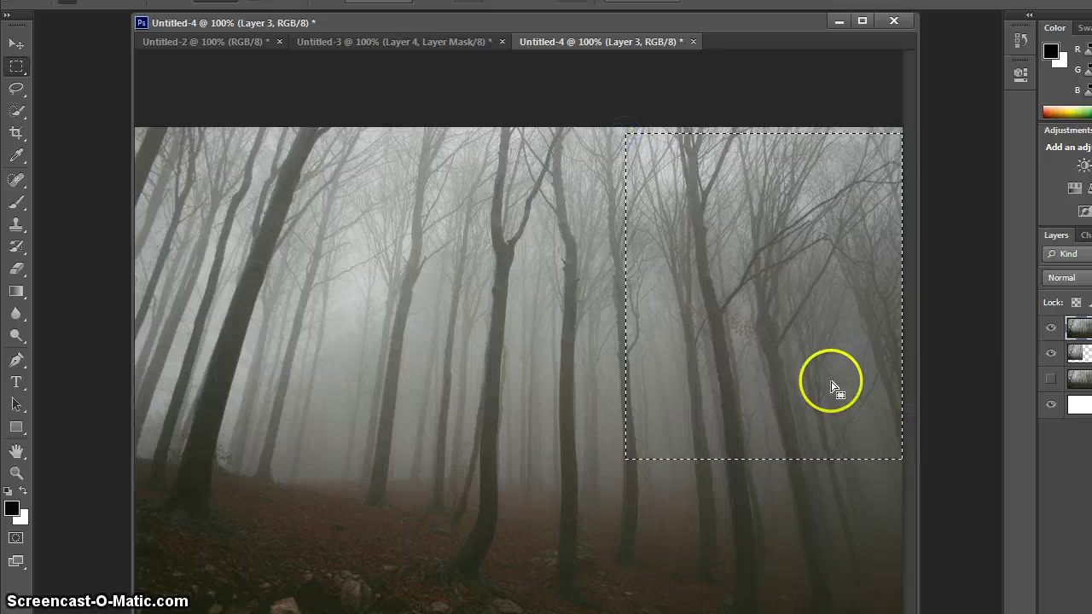
right_click(786, 350)
click(904, 125)
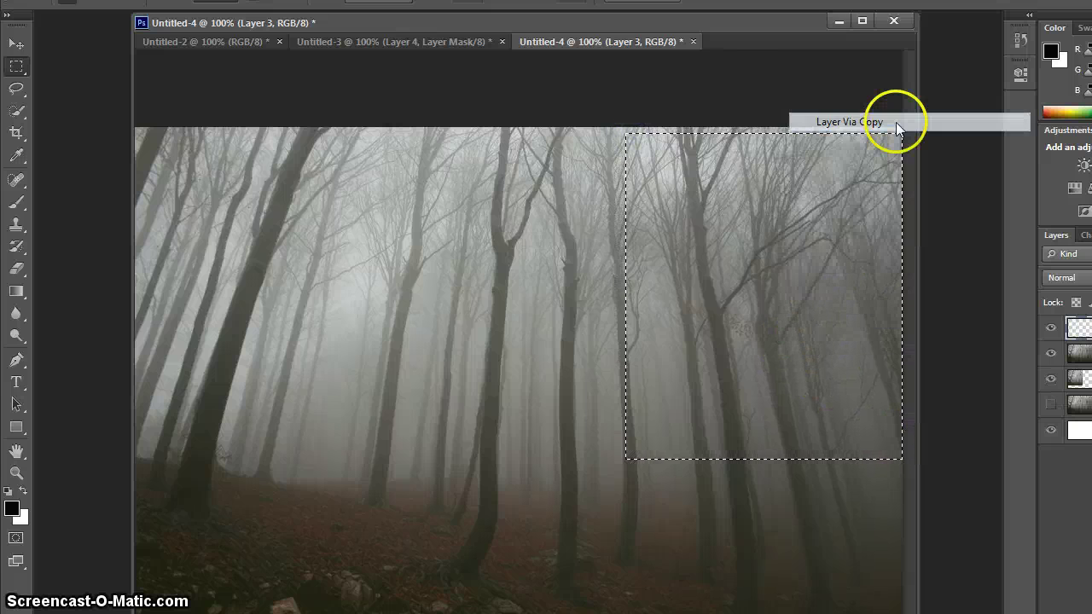
click(24, 48)
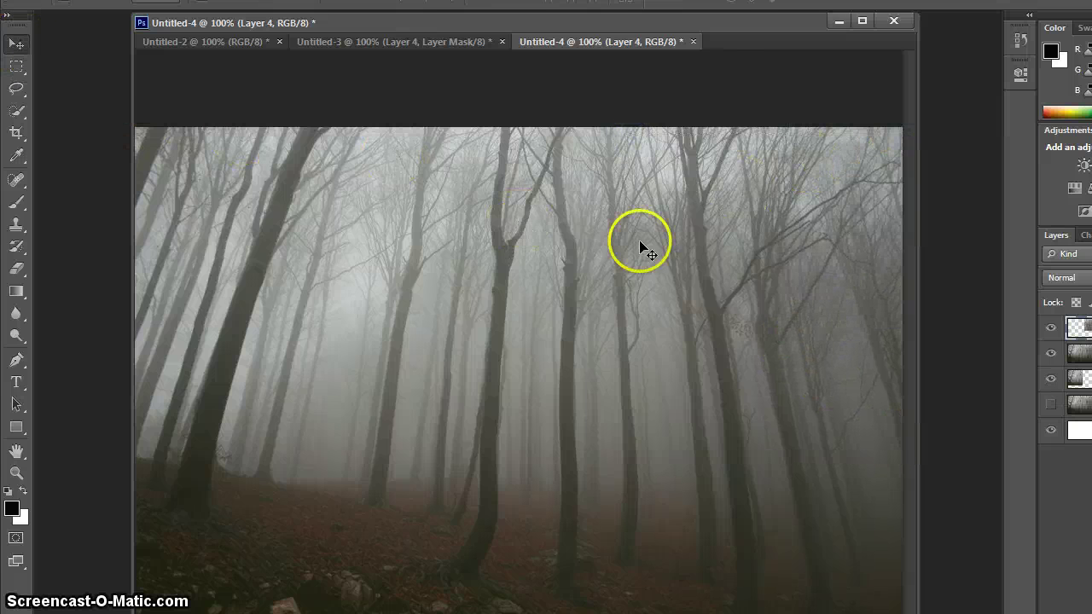
Bring the copied forest section into Untitled-3, scale it to about 7.0 × 8.3 cm and place it at the canvas's top center.
drag(825, 275, 628, 402)
drag(508, 440, 539, 399)
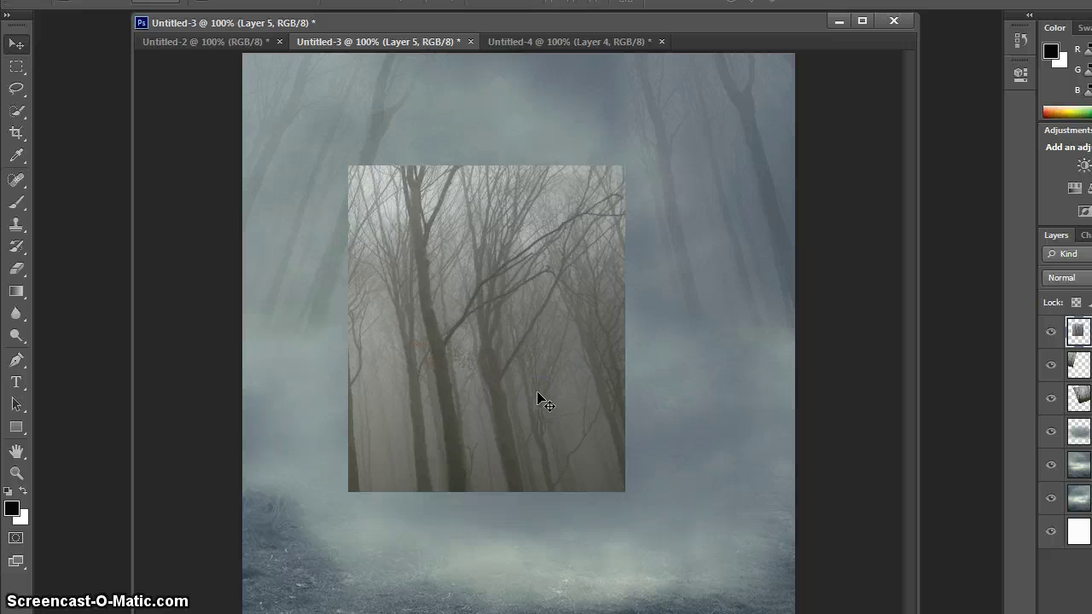
key(ctrl+t)
drag(628, 166, 517, 292)
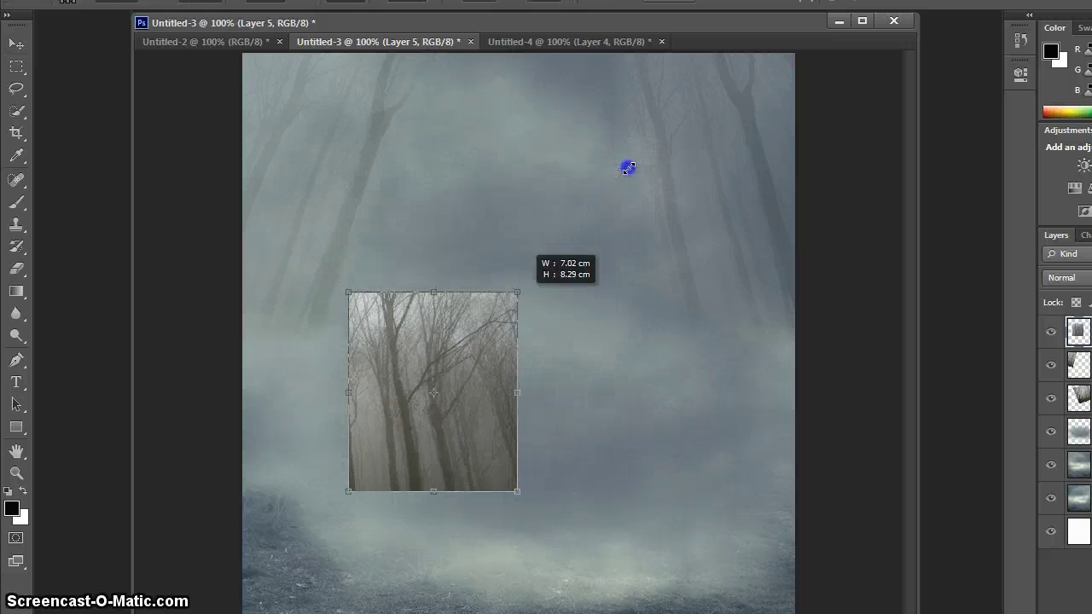
drag(469, 395, 573, 161)
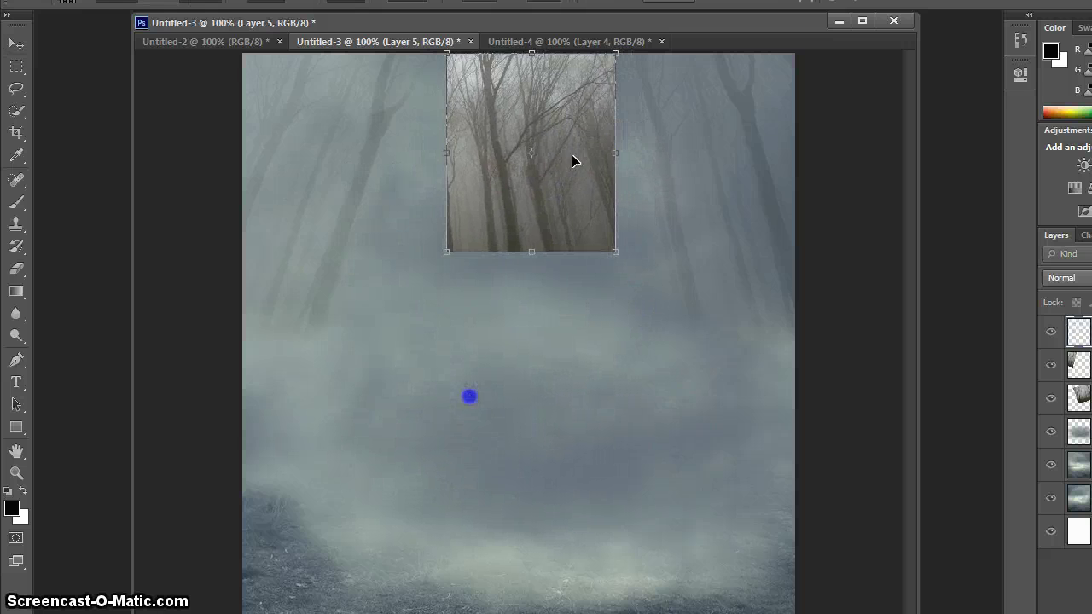
key(Return)
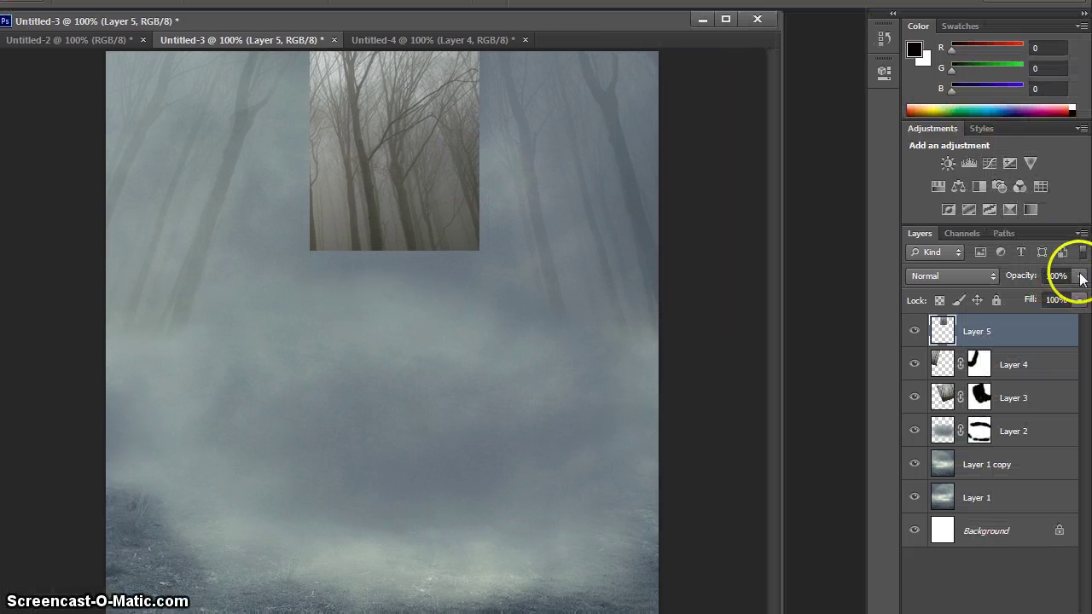
Lower the opacity of Layer 5, the forest section, to 19% and fine-tune its position.
click(1078, 279)
drag(1049, 296, 1009, 296)
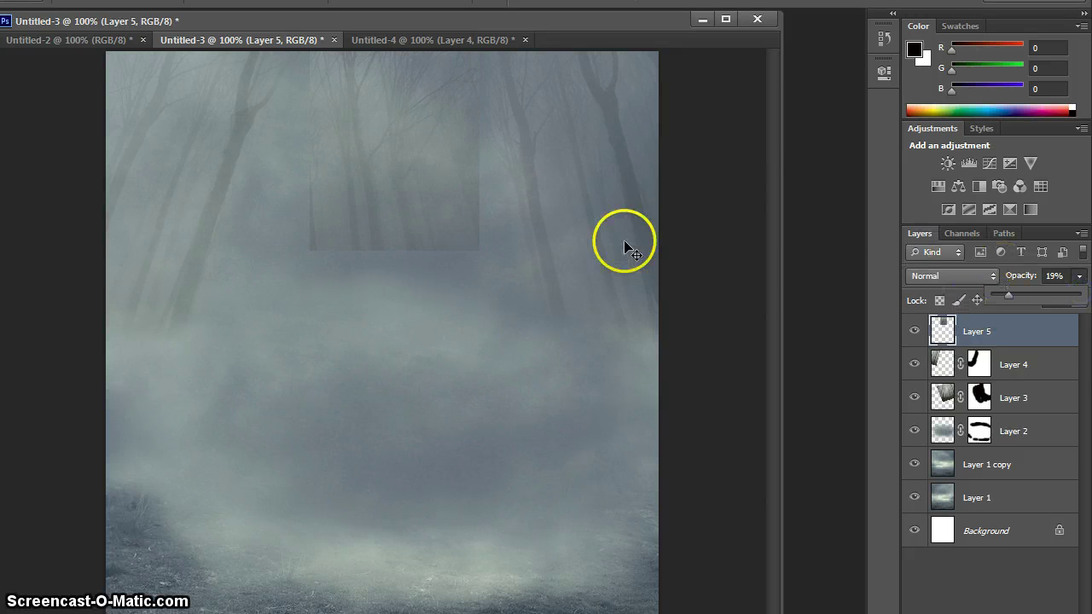
drag(397, 163, 409, 161)
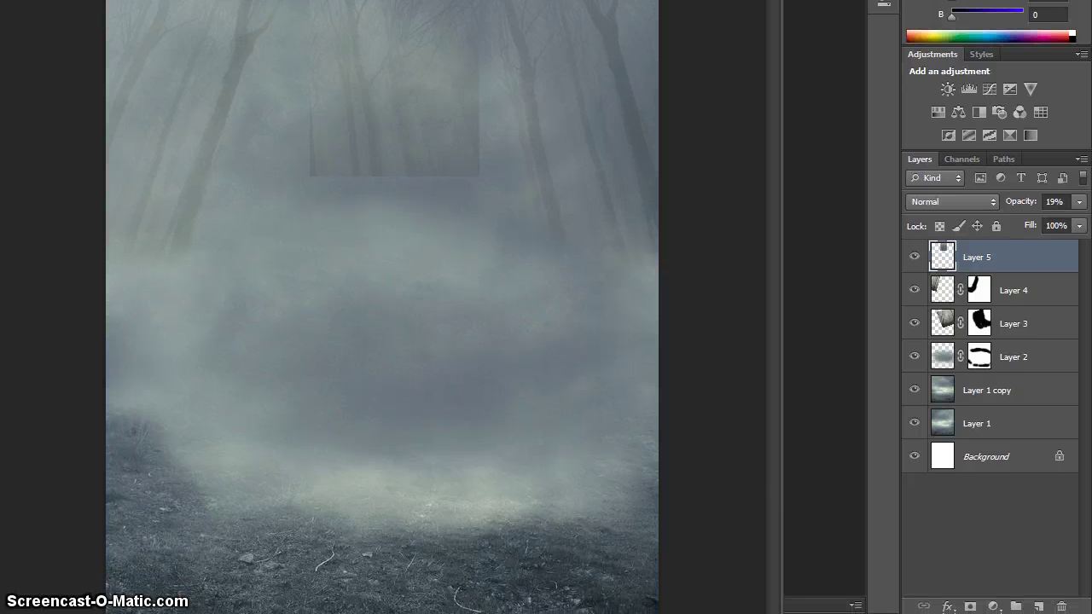
Add a layer mask to Layer 5 and paint with the black brush to hide the forest section's hard edges.
click(970, 605)
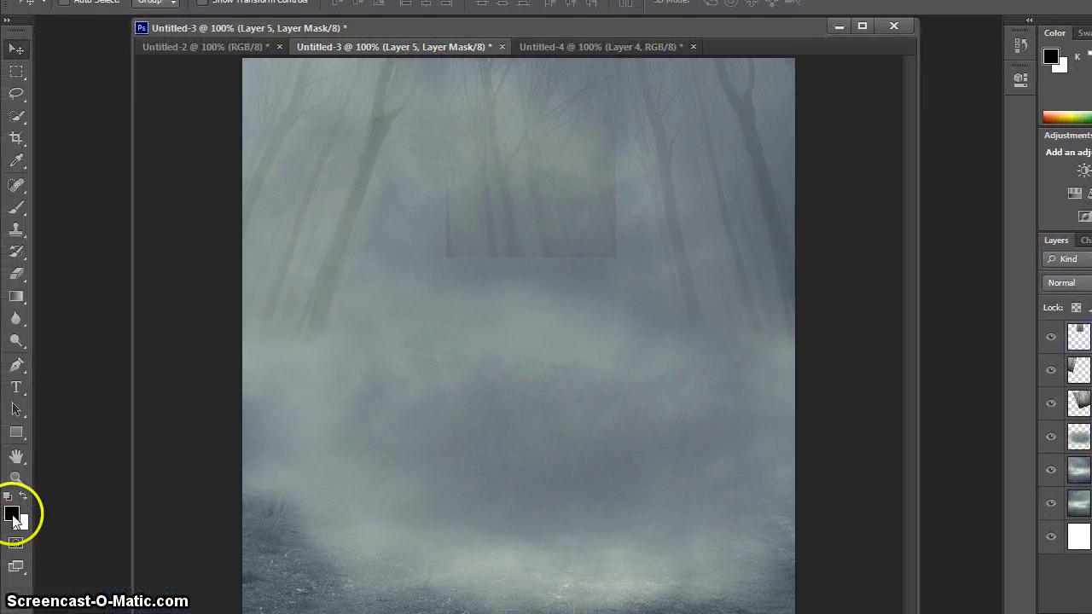
click(16, 207)
click(457, 280)
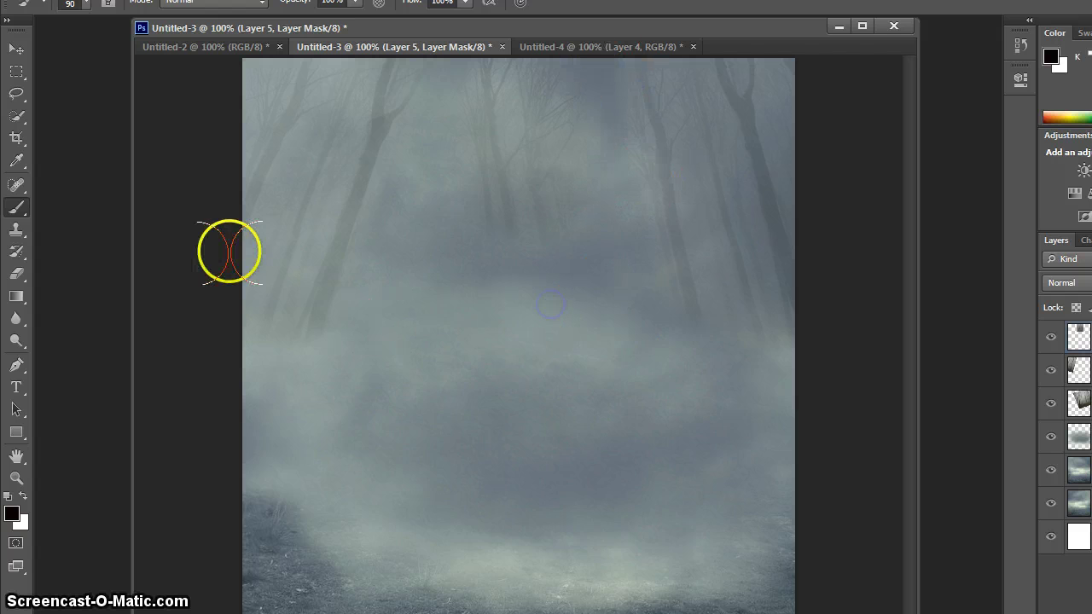
Rotate the masked forest section slightly clockwise and shift it toward the left trees with Free Transform.
key(ctrl+t)
drag(642, 266, 602, 299)
drag(561, 205, 524, 194)
key(Return)
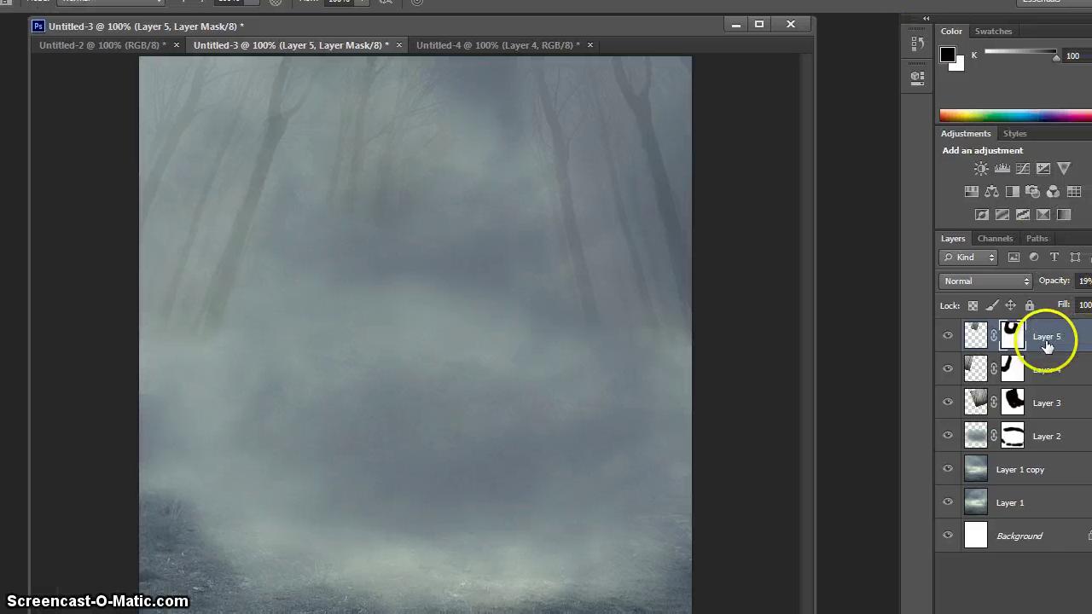
Duplicate Layer 5 and move the copy to the right of the original distant trees.
right_click(1045, 340)
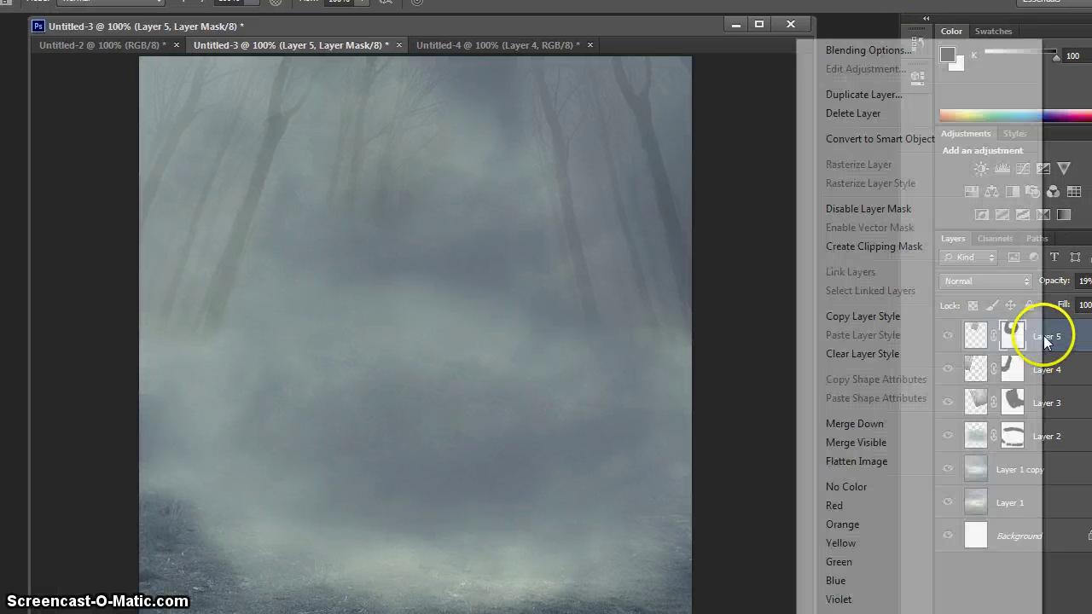
click(898, 100)
click(674, 191)
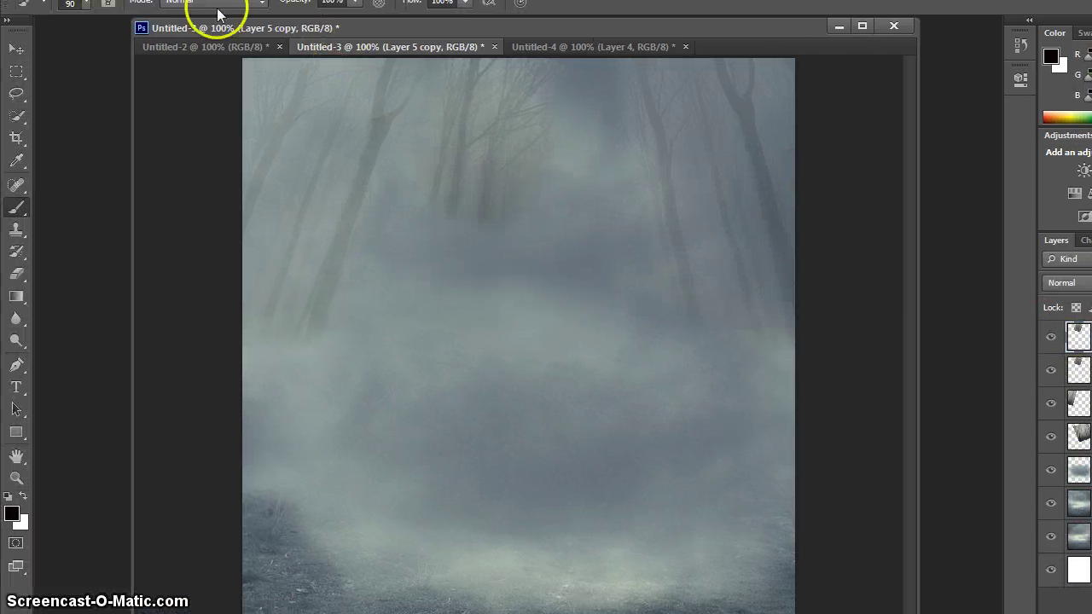
click(24, 53)
drag(452, 189, 555, 192)
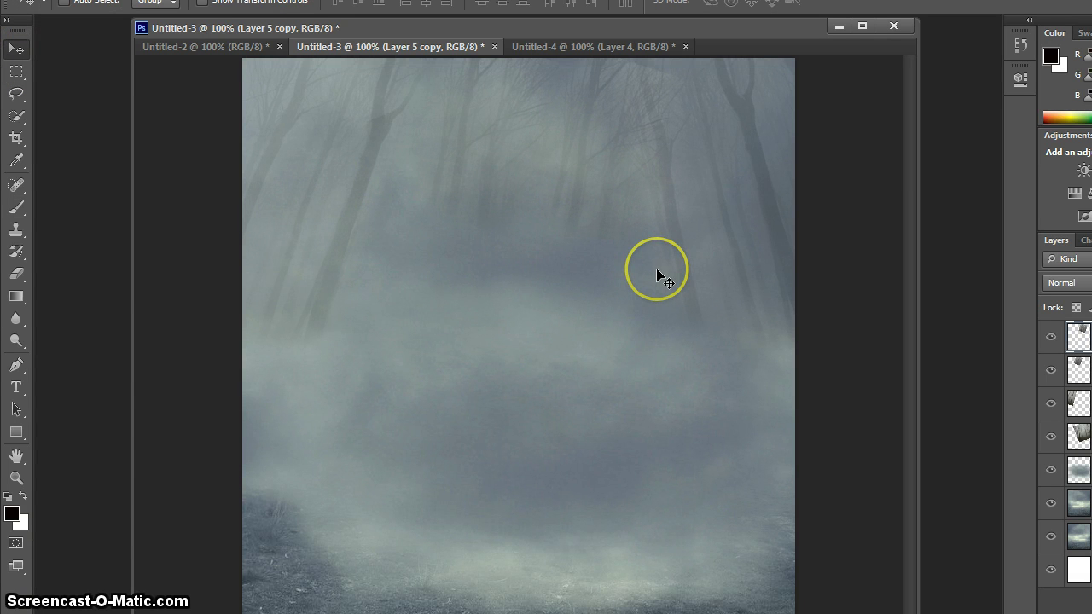
Mirror the tree copy horizontally at about -84.67% width and position it beside the right-hand trees to frame the path.
key(ctrl+t)
drag(501, 163, 902, 161)
mouse_move(855, 187)
mouse_down()
mouse_move(625, 188)
mouse_move(854, 189)
mouse_up()
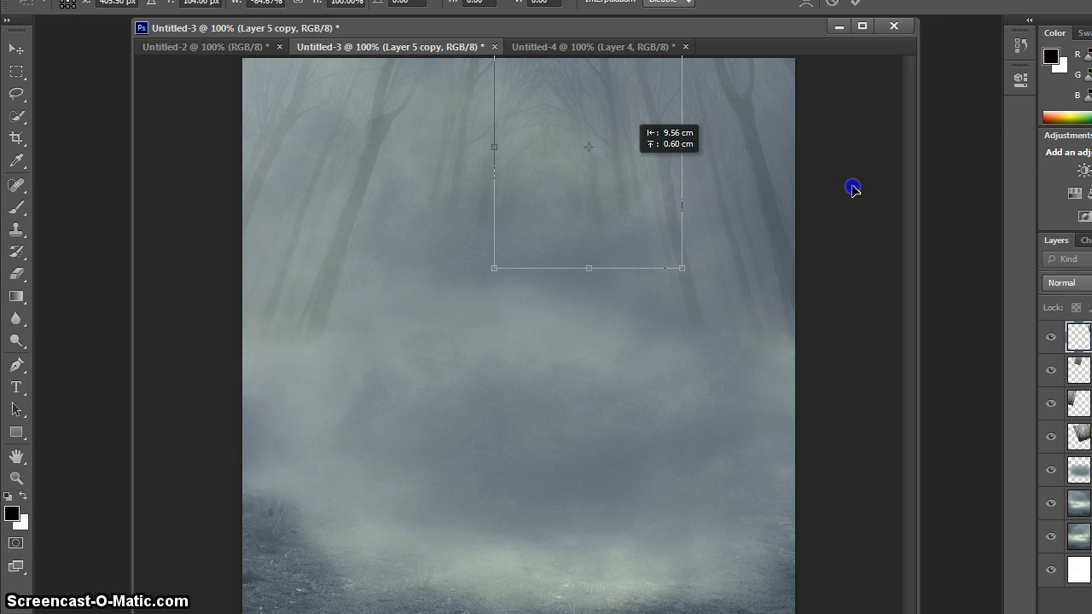
drag(854, 188, 854, 189)
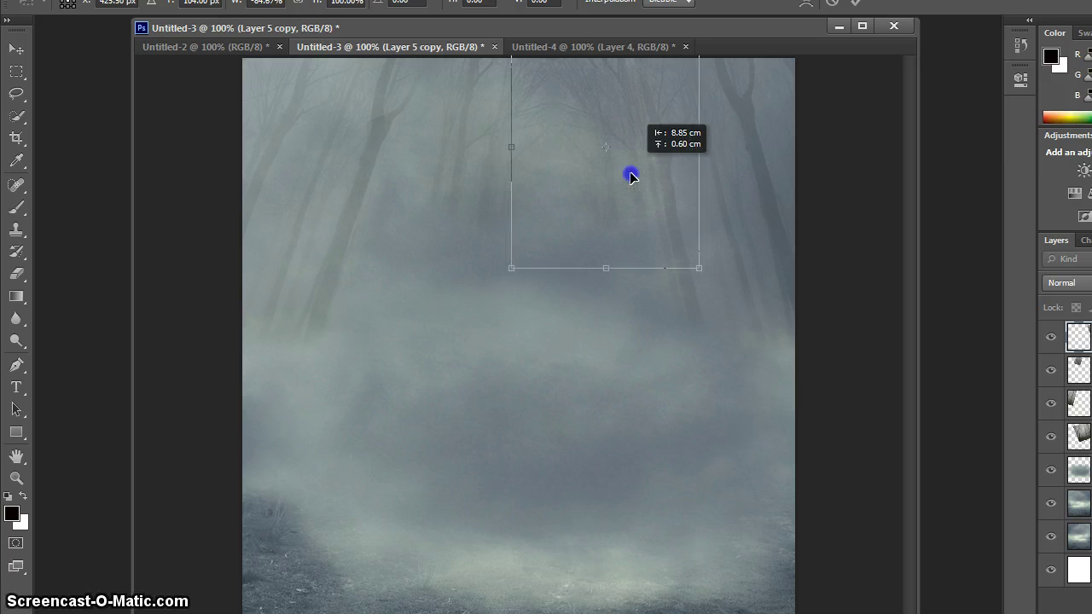
drag(631, 176, 631, 176)
key(Return)
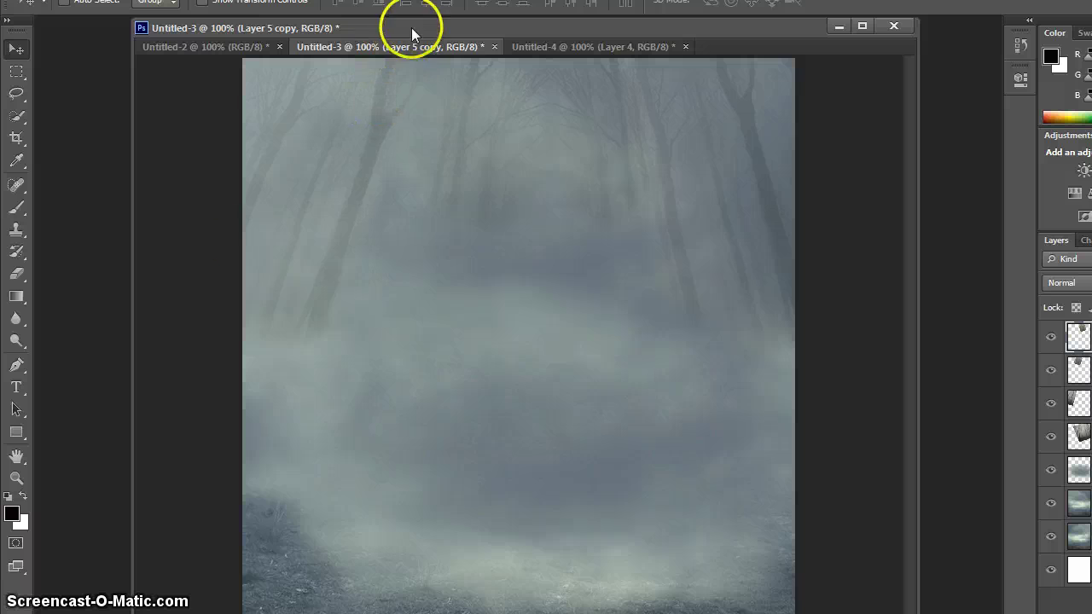
Try to blend the mirrored tree copy's edges into the fog with a black brush.
click(17, 208)
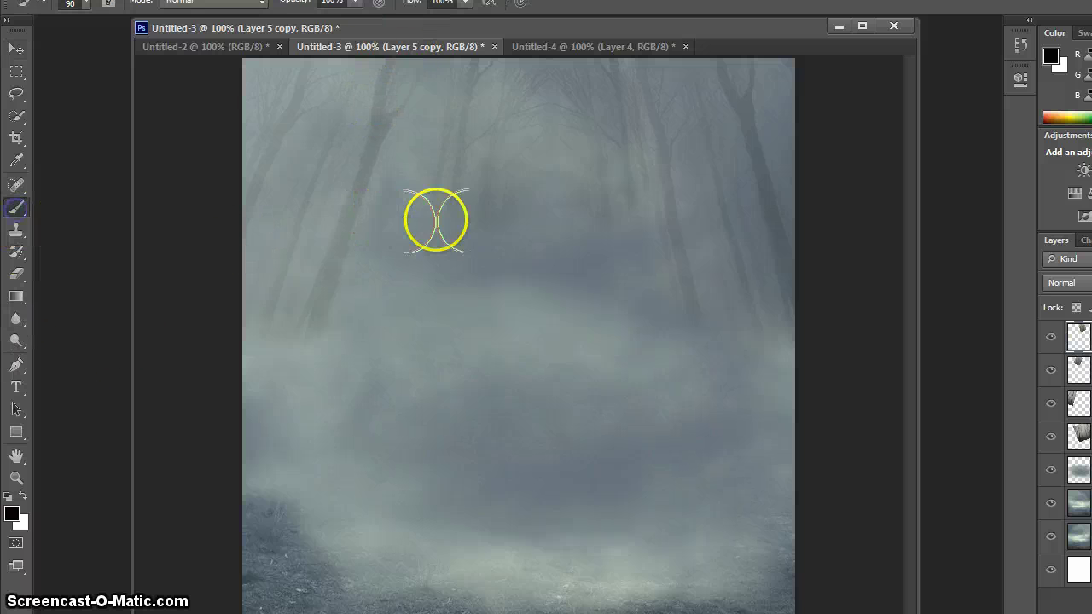
drag(641, 232, 653, 164)
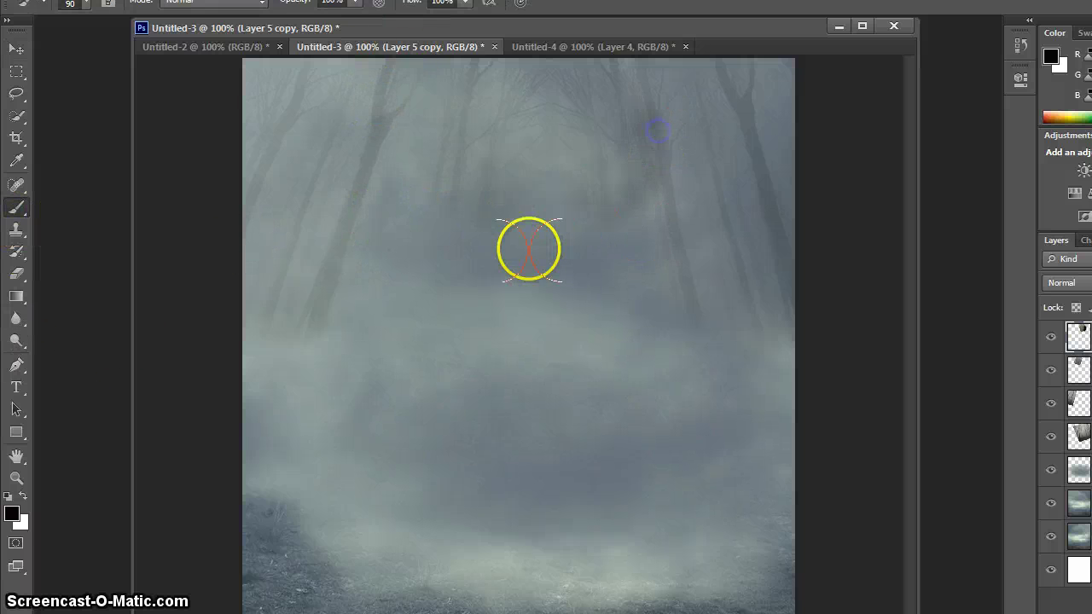
mouse_move(537, 249)
mouse_down()
mouse_move(472, 230)
mouse_move(416, 186)
mouse_move(480, 236)
mouse_up()
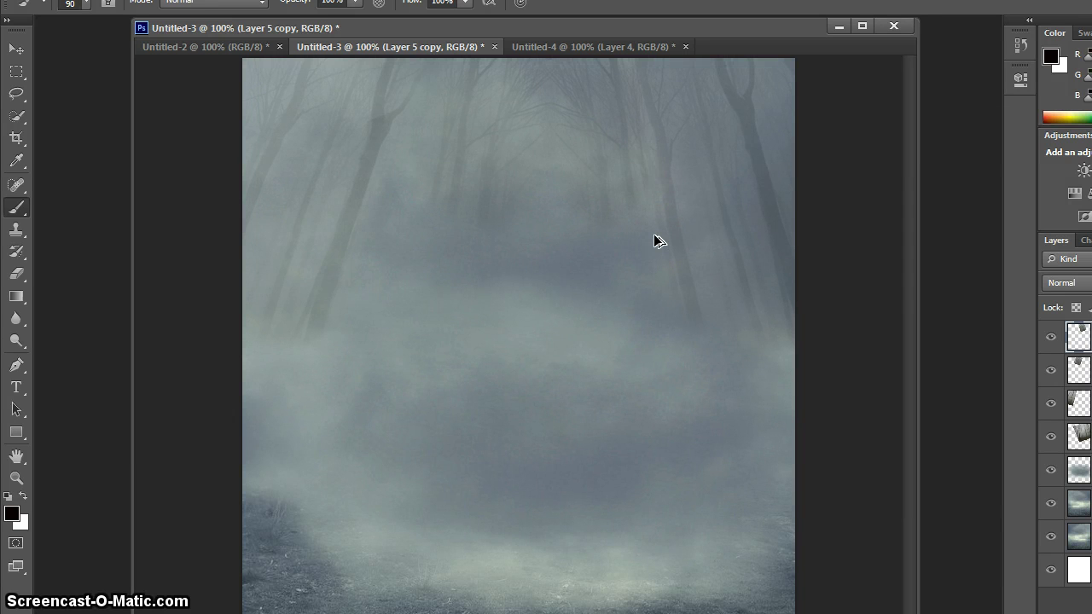
click(747, 403)
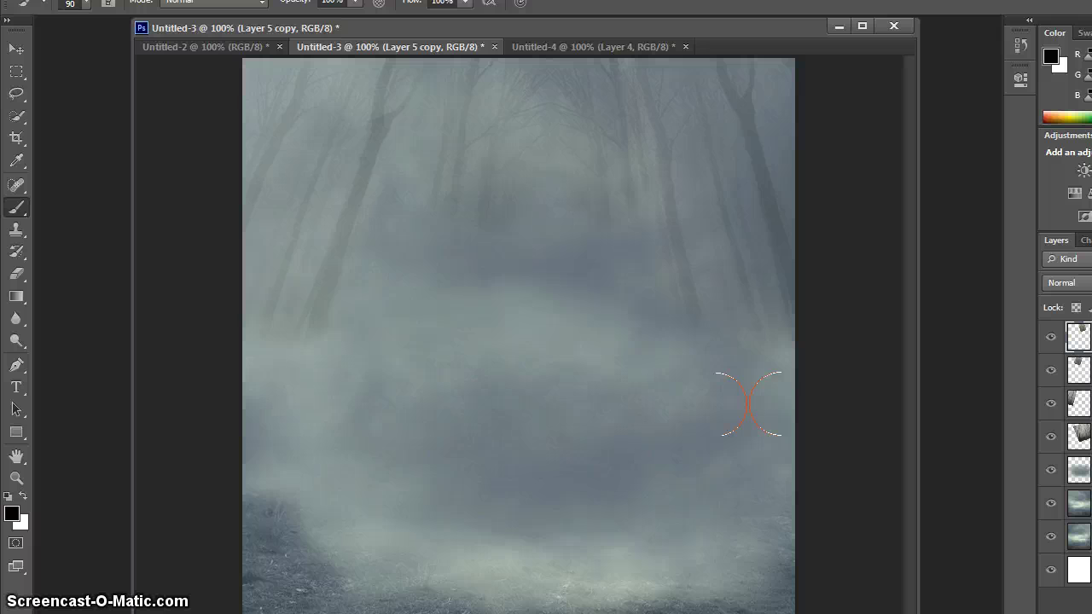
Return to the Vampire Hunter tutorial in the browser and find the layer-mask result for the distant trees.
key(alt+Tab)
scroll(464, 437, down, 1)
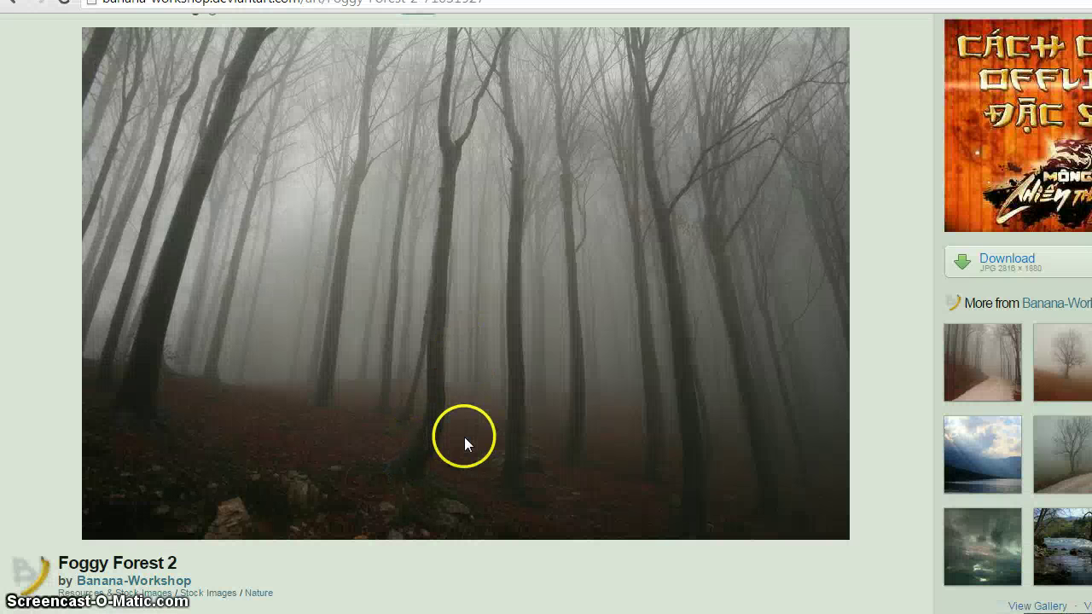
click(14, 13)
click(288, 293)
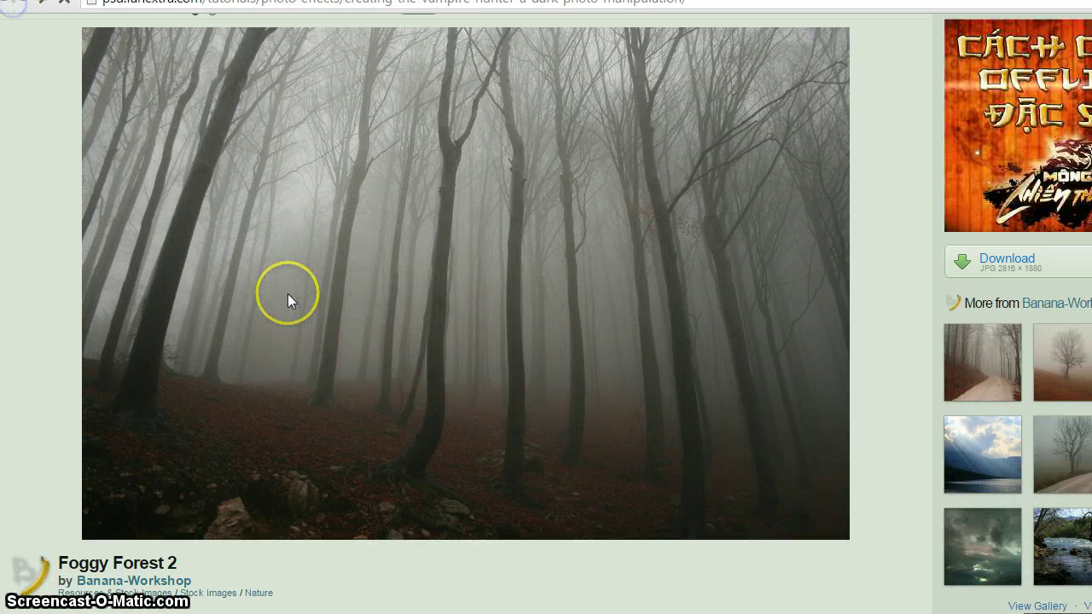
scroll(287, 295, down, 20)
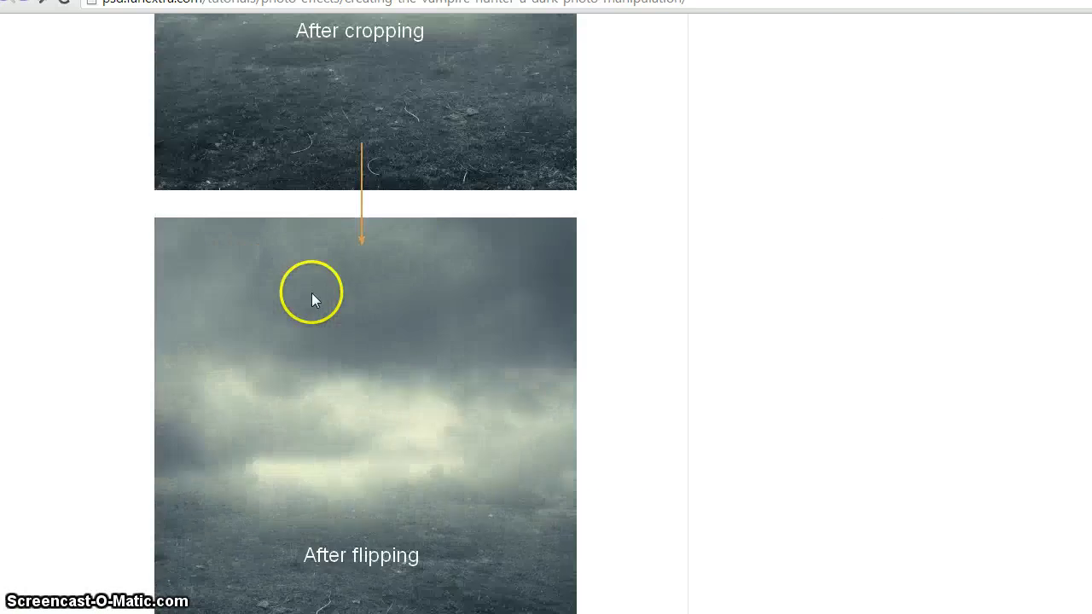
scroll(319, 306, down, 20)
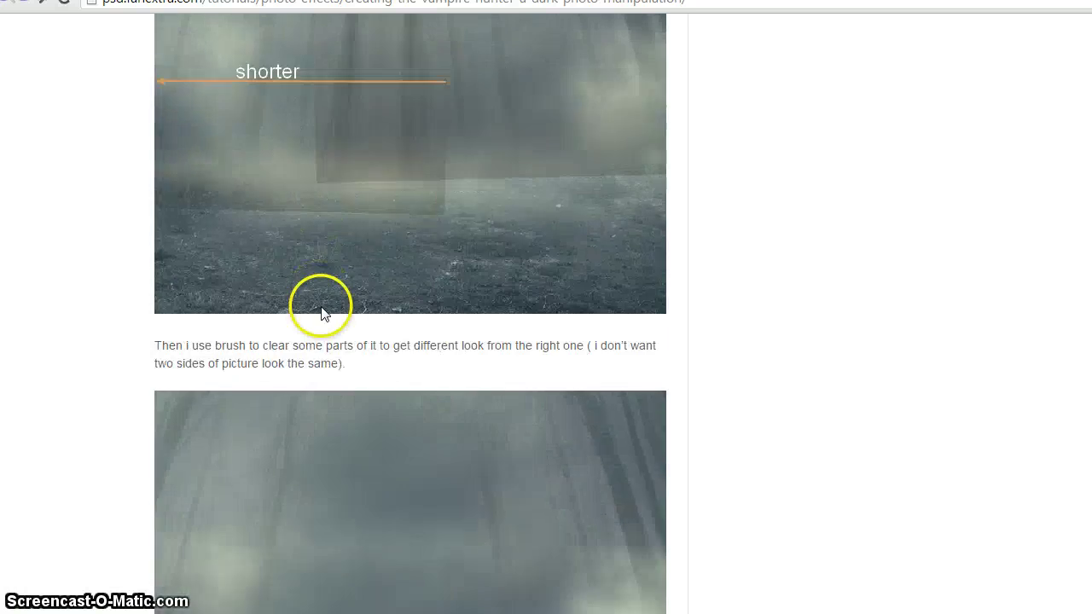
scroll(322, 313, down, 8)
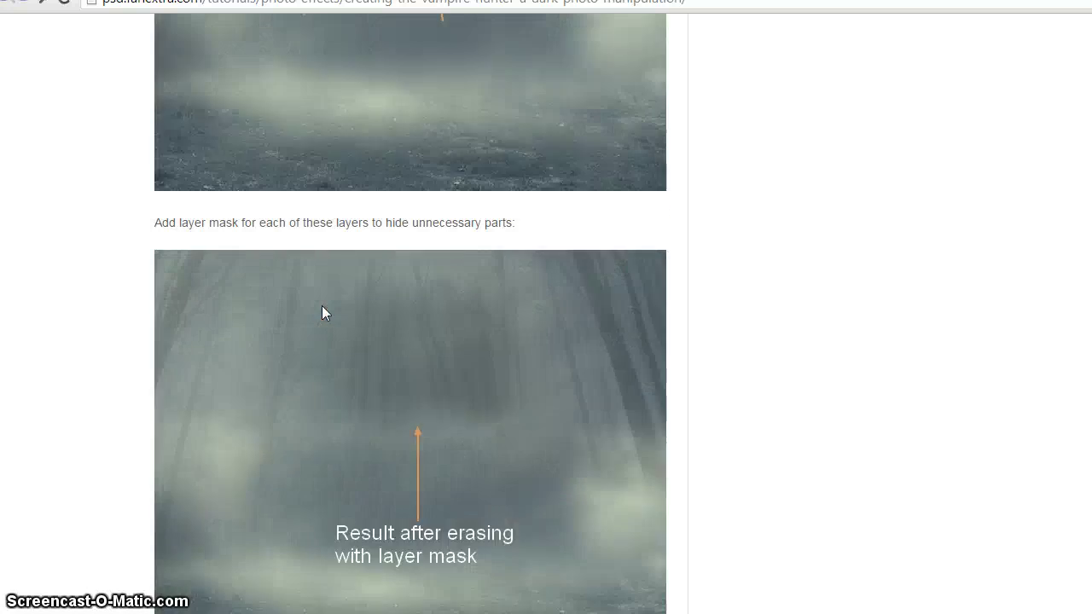
click(471, 268)
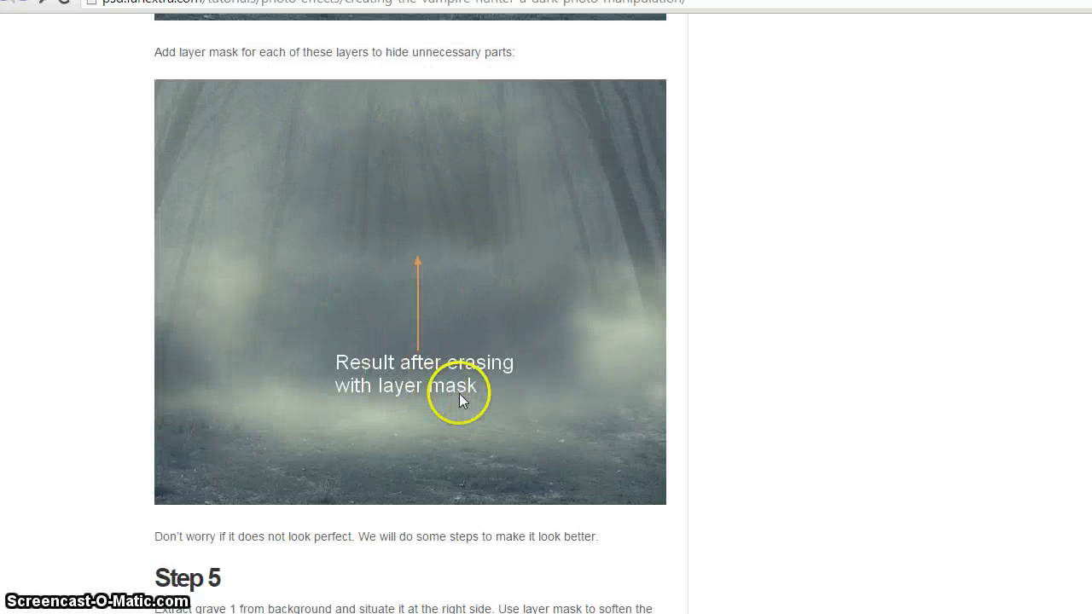
Read tutorial Steps 5 and 6 on placing, masking, fading and duplicating the graves.
scroll(491, 386, down, 3)
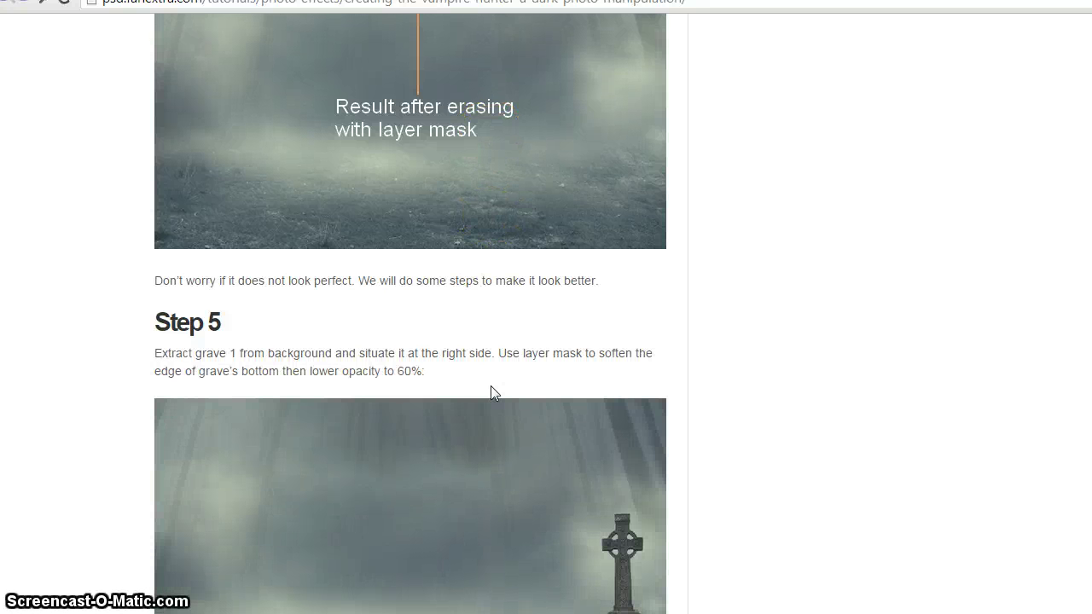
scroll(490, 393, down, 2)
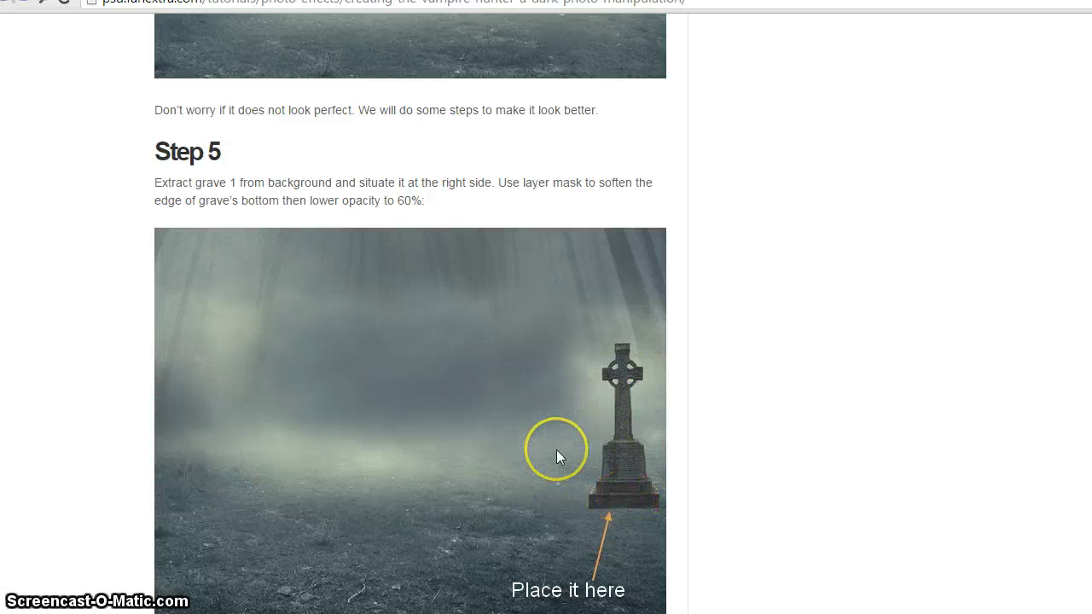
scroll(556, 457, down, 3)
scroll(648, 299, up, 1)
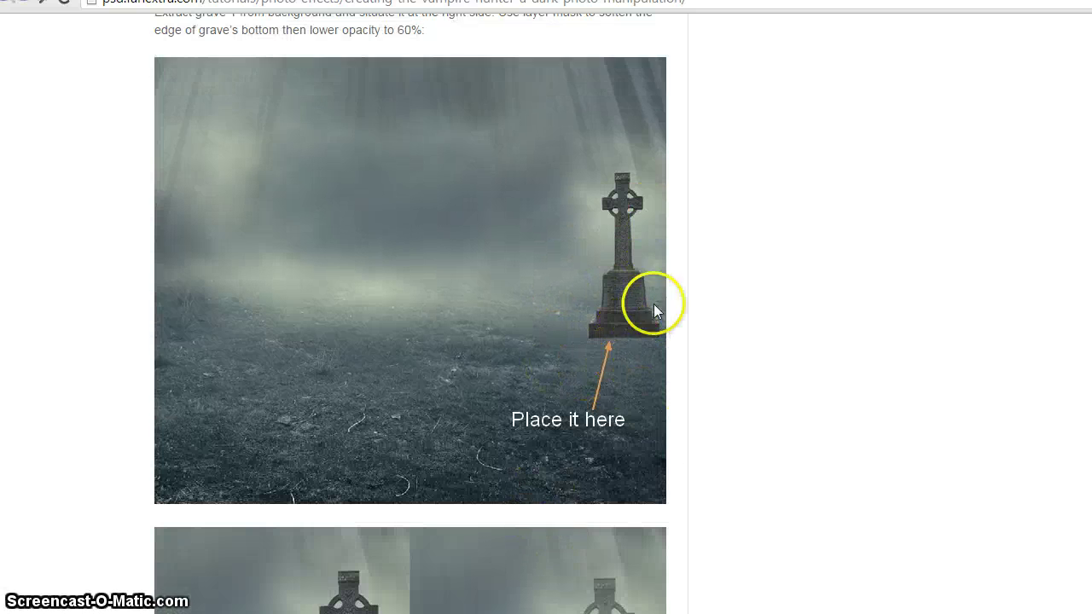
scroll(621, 342, down, 7)
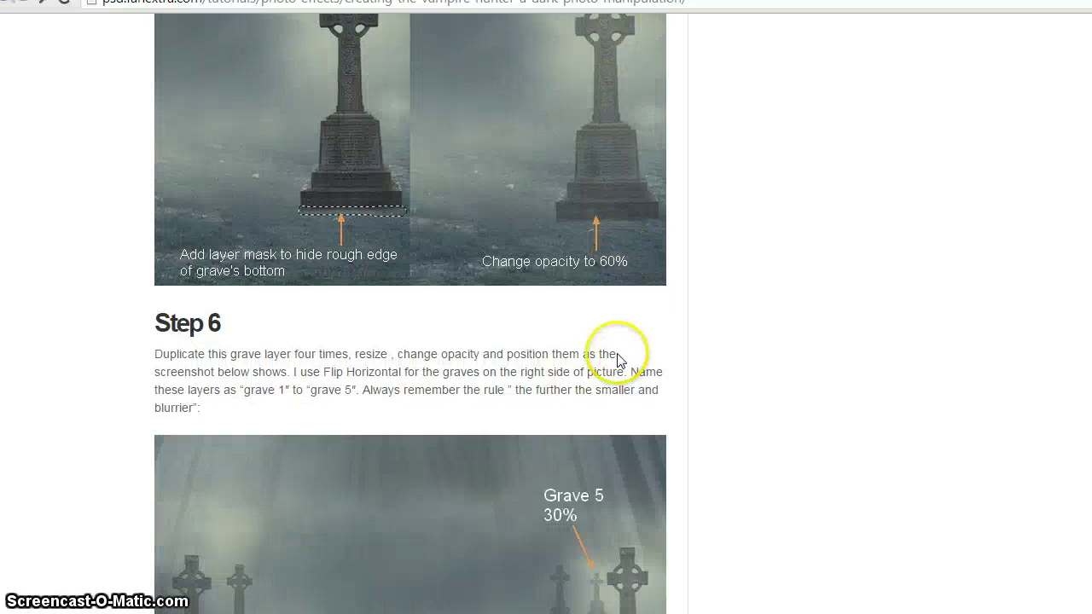
scroll(487, 390, down, 2)
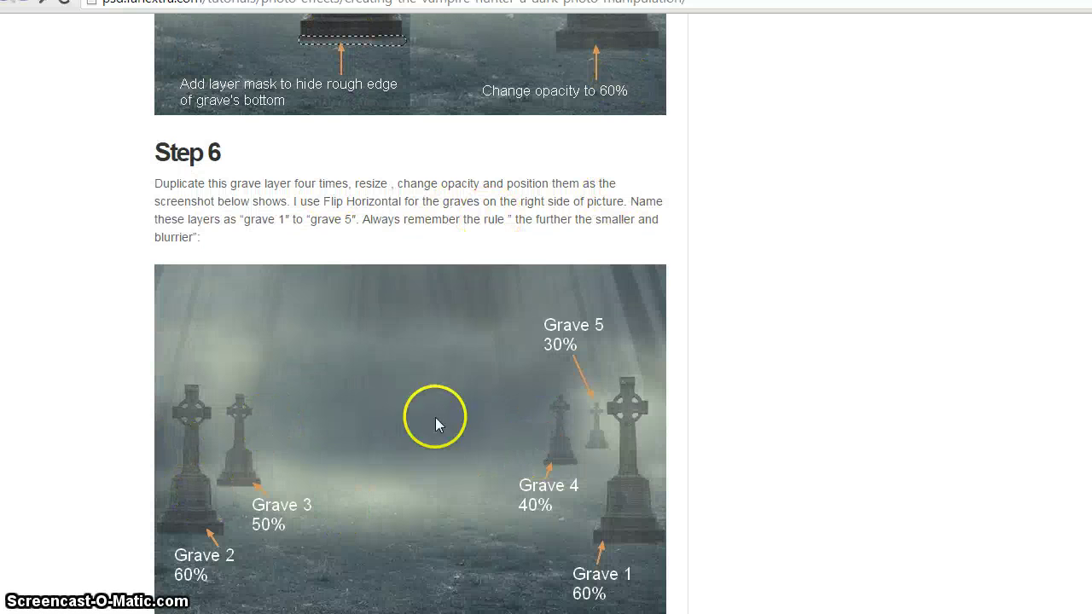